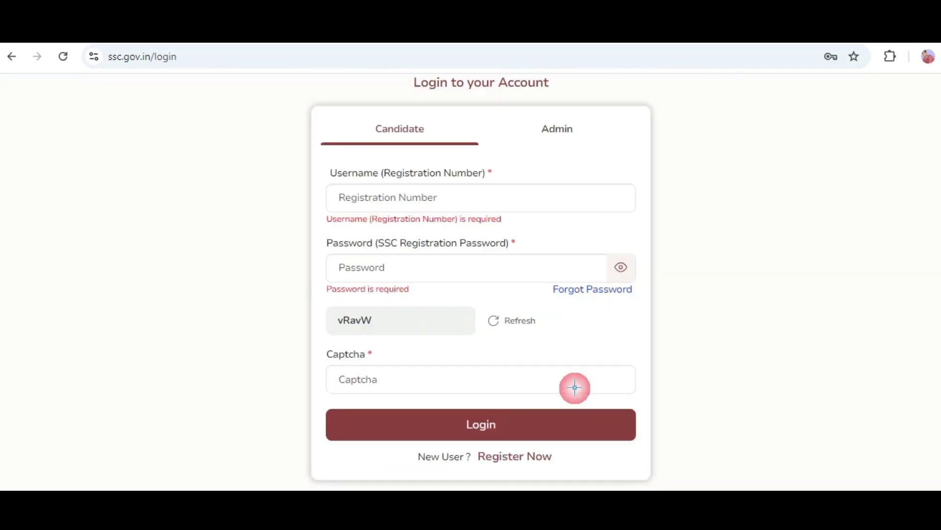
Step: Start a new One Time Registration from the portal's Register Now link
{"action": "left_click_drag", "start_coordinate": [312, 160], "coordinate": [517, 215]}
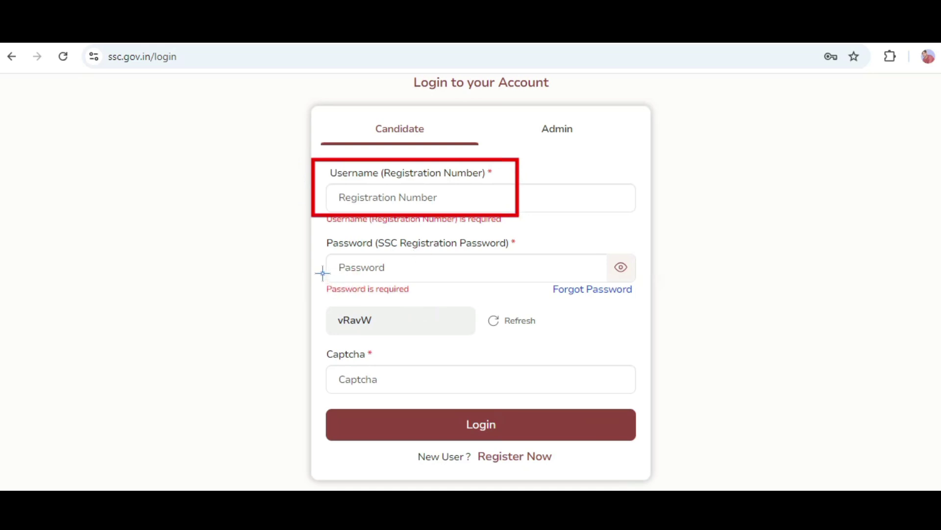
{"action": "left_click_drag", "start_coordinate": [323, 239], "coordinate": [506, 293]}
{"action": "left_click_drag", "start_coordinate": [330, 355], "coordinate": [515, 422]}
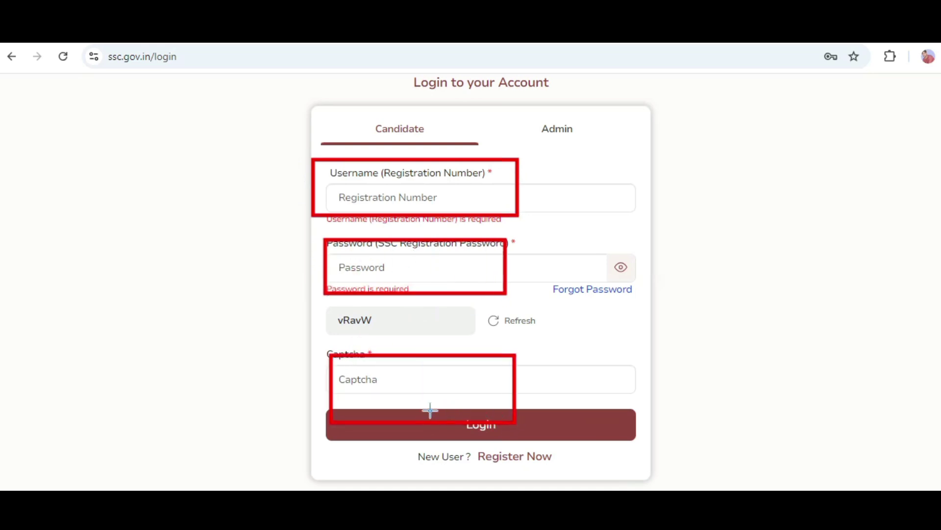
{"action": "left_click_drag", "start_coordinate": [426, 403], "coordinate": [534, 446]}
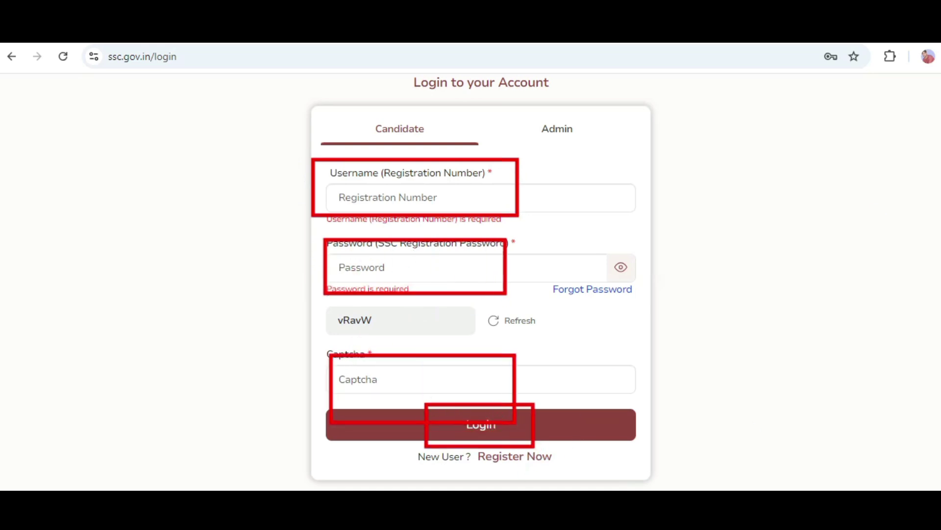
{"action": "key", "text": "Escape"}
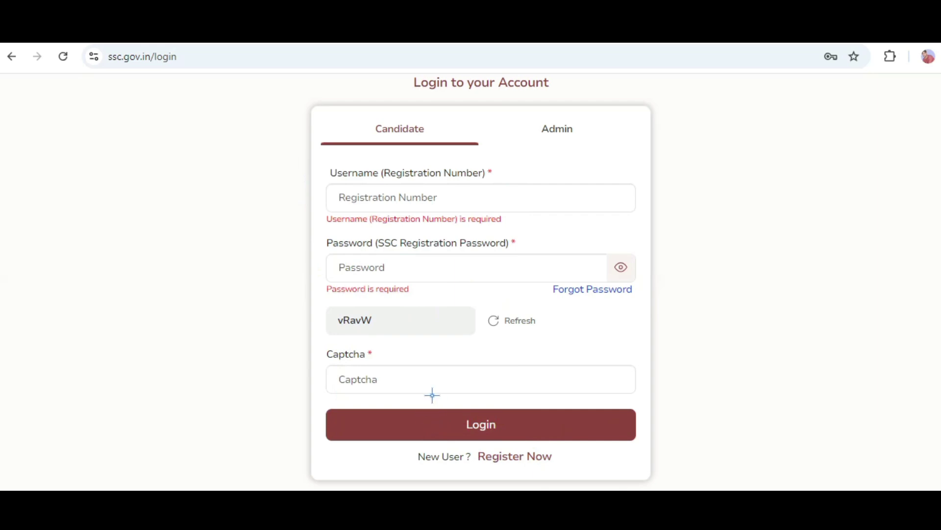
{"action": "left_click_drag", "start_coordinate": [432, 395], "coordinate": [547, 431]}
{"action": "left_click_drag", "start_coordinate": [457, 444], "coordinate": [576, 471]}
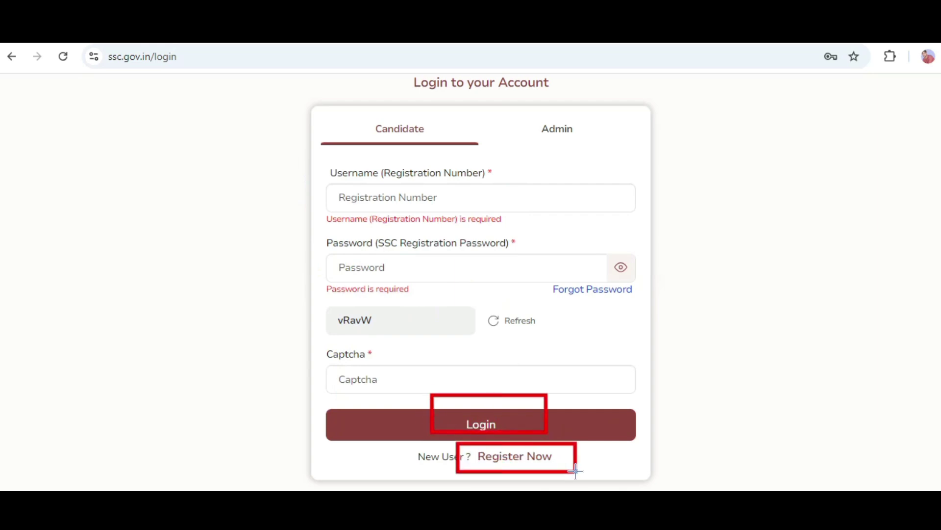
{"action": "right_click", "coordinate": [608, 460]}
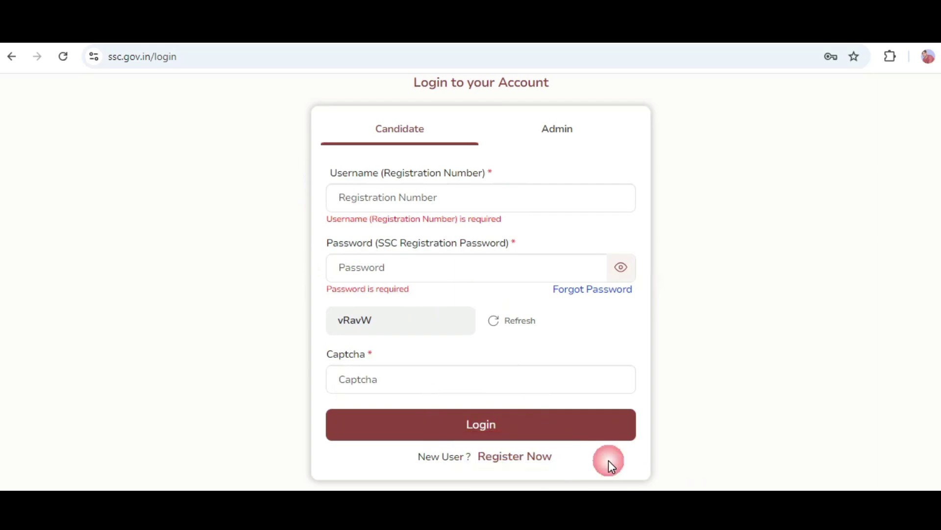
{"action": "left_click", "coordinate": [522, 461]}
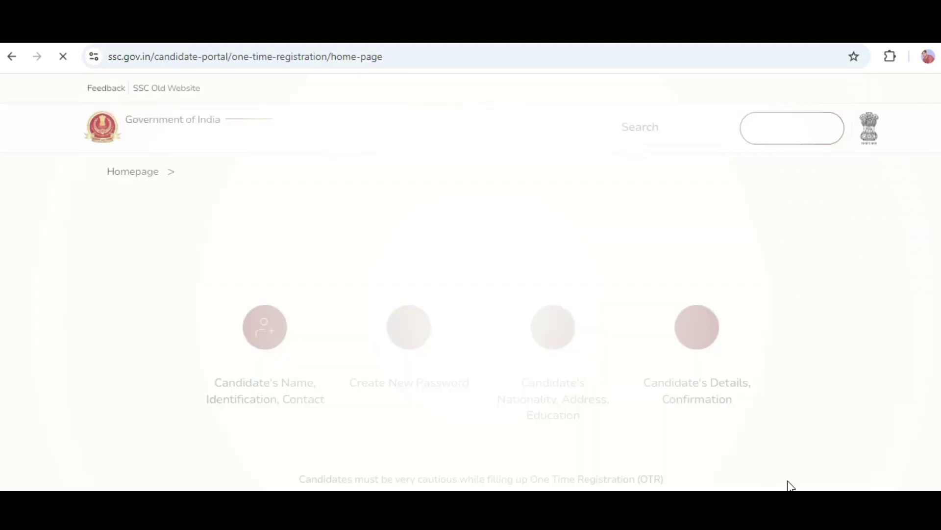
Step: Continue past the registration instructions to the Personal Details form
{"action": "scroll", "coordinate": [765, 405], "scroll_direction": "down", "scroll_amount": 5}
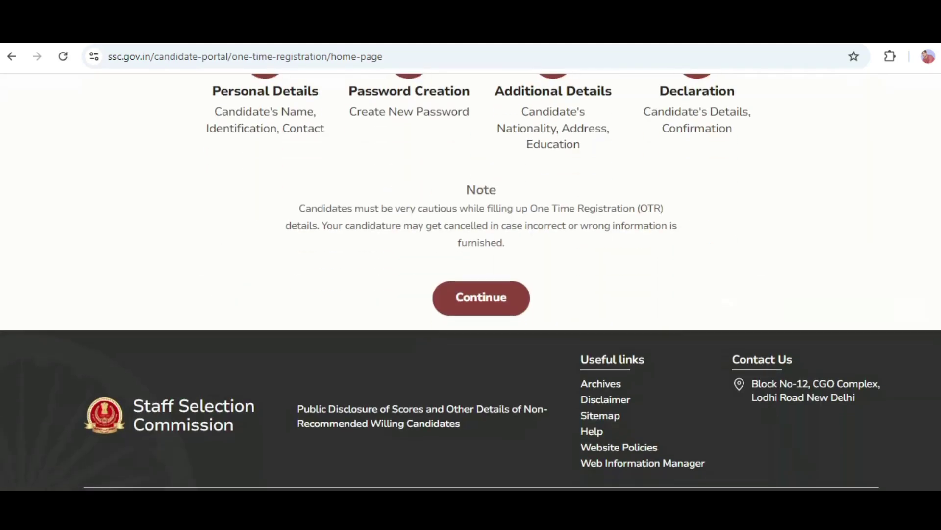
{"action": "left_click_drag", "start_coordinate": [392, 269], "coordinate": [551, 318]}
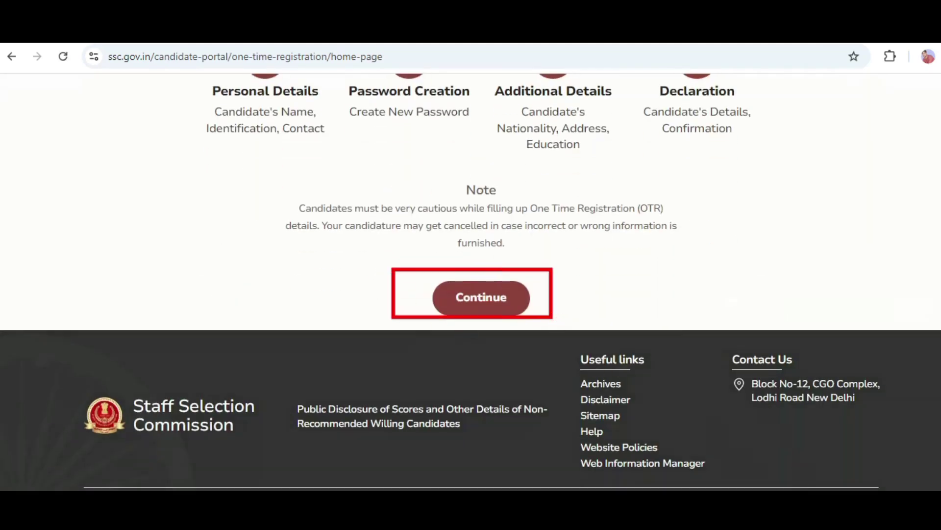
{"action": "left_click", "coordinate": [468, 300]}
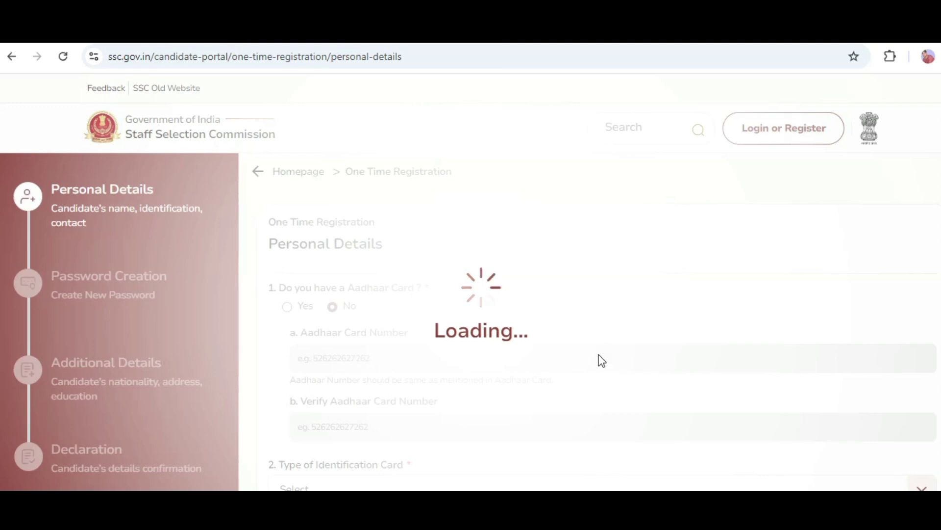
Step: Answer Yes to 'Do you have a Aadhaar Card?' and review the Aadhaar fields
{"action": "scroll", "coordinate": [657, 319], "scroll_direction": "down", "scroll_amount": 3}
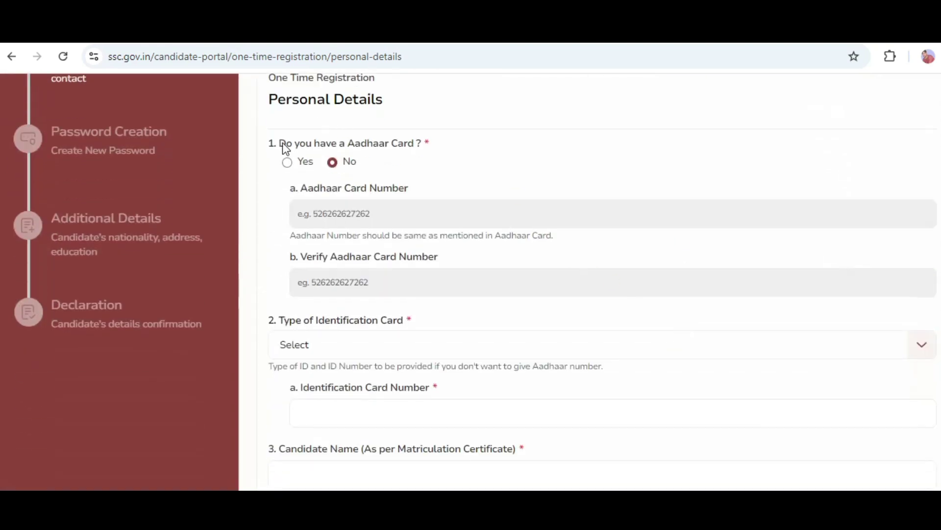
{"action": "left_click_drag", "start_coordinate": [284, 145], "coordinate": [413, 144]}
{"action": "left_click", "coordinate": [293, 162]}
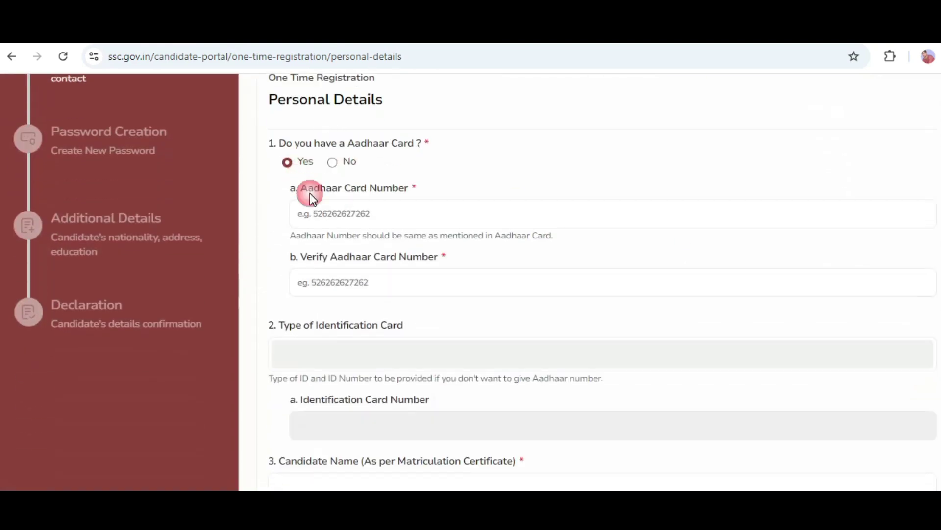
{"action": "left_click_drag", "start_coordinate": [307, 191], "coordinate": [370, 205]}
{"action": "left_click_drag", "start_coordinate": [307, 257], "coordinate": [413, 258]}
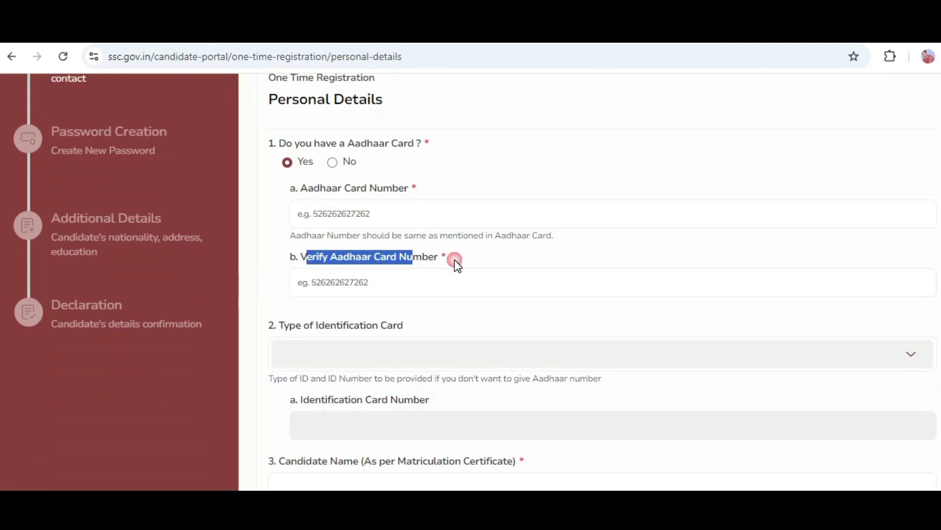
{"action": "scroll", "coordinate": [530, 265], "scroll_direction": "down", "scroll_amount": 4}
{"action": "scroll", "coordinate": [461, 255], "scroll_direction": "down", "scroll_amount": 1}
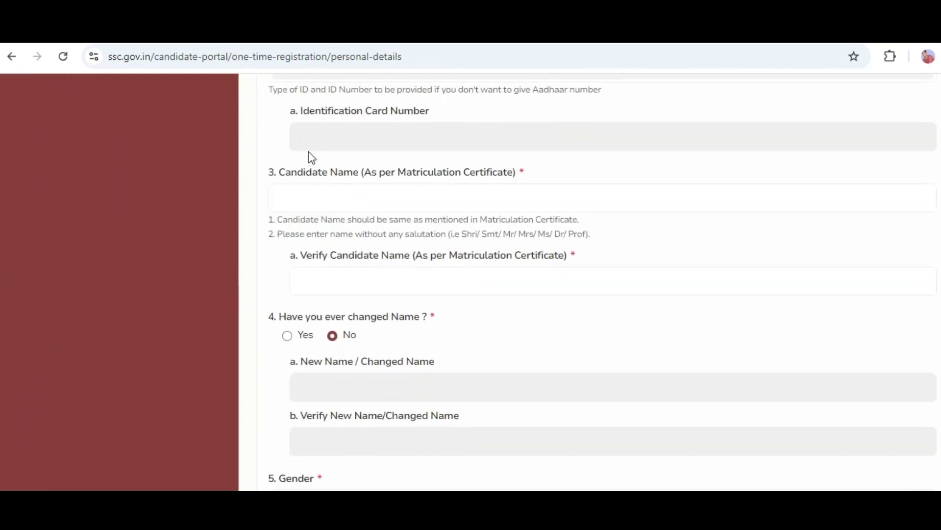
{"action": "left_click_drag", "start_coordinate": [279, 172], "coordinate": [480, 175]}
{"action": "left_click_drag", "start_coordinate": [312, 255], "coordinate": [493, 265]}
{"action": "scroll", "coordinate": [492, 265], "scroll_direction": "down", "scroll_amount": 5}
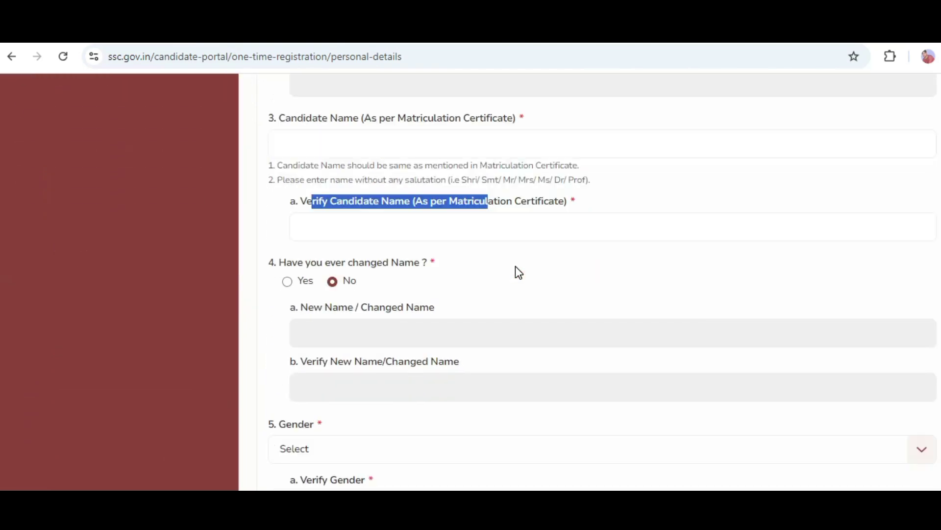
Step: Set Gender and Verify Gender both to Male
{"action": "left_click", "coordinate": [299, 214]}
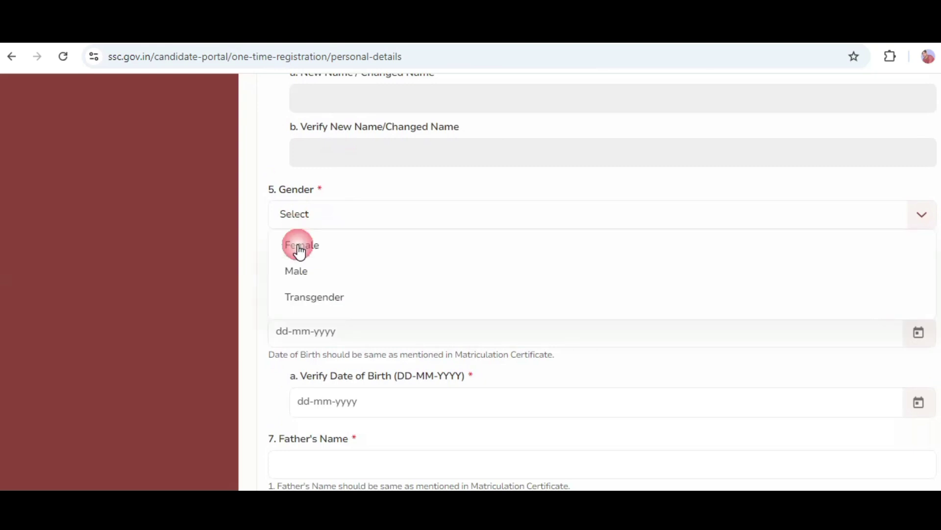
{"action": "left_click", "coordinate": [302, 269]}
{"action": "left_click", "coordinate": [321, 269]}
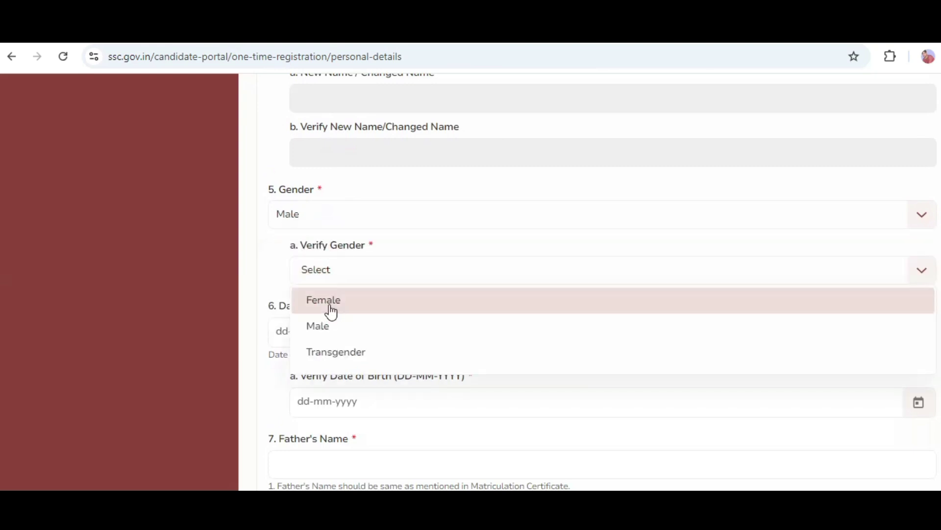
{"action": "left_click", "coordinate": [325, 332]}
{"action": "scroll", "coordinate": [405, 269], "scroll_direction": "down", "scroll_amount": 3}
Step: Scroll down through the remaining personal fields to the Education Board question
{"action": "left_click_drag", "start_coordinate": [318, 161], "coordinate": [424, 162]}
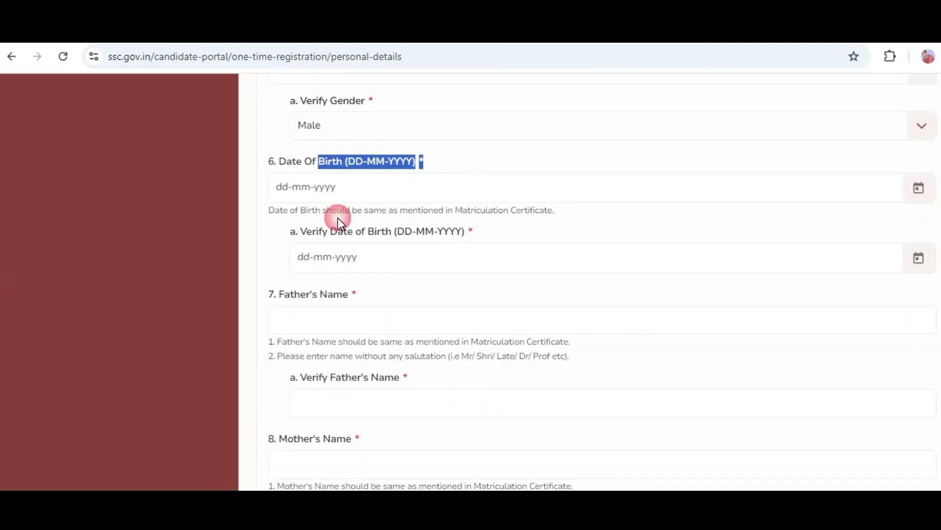
{"action": "left_click_drag", "start_coordinate": [321, 210], "coordinate": [461, 211]}
{"action": "scroll", "coordinate": [427, 293], "scroll_direction": "down", "scroll_amount": 3}
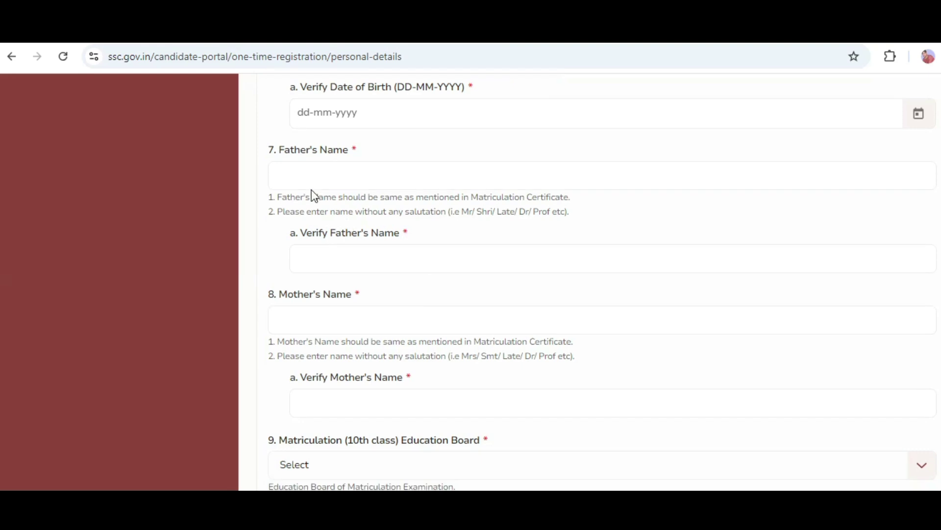
{"action": "left_click_drag", "start_coordinate": [308, 149], "coordinate": [327, 150]}
{"action": "left_click_drag", "start_coordinate": [306, 232], "coordinate": [458, 240]}
{"action": "scroll", "coordinate": [371, 239], "scroll_direction": "down", "scroll_amount": 3}
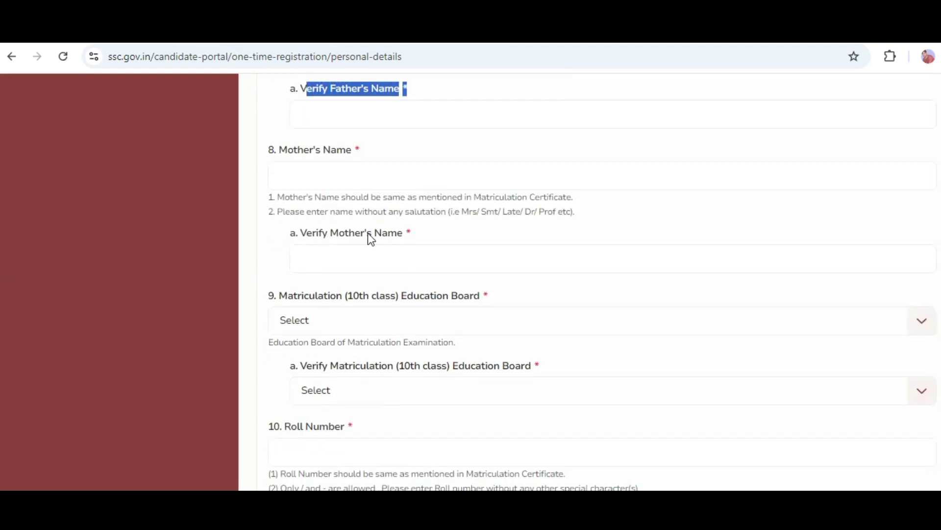
{"action": "left_click_drag", "start_coordinate": [305, 152], "coordinate": [341, 190]}
{"action": "left_click_drag", "start_coordinate": [323, 234], "coordinate": [426, 246]}
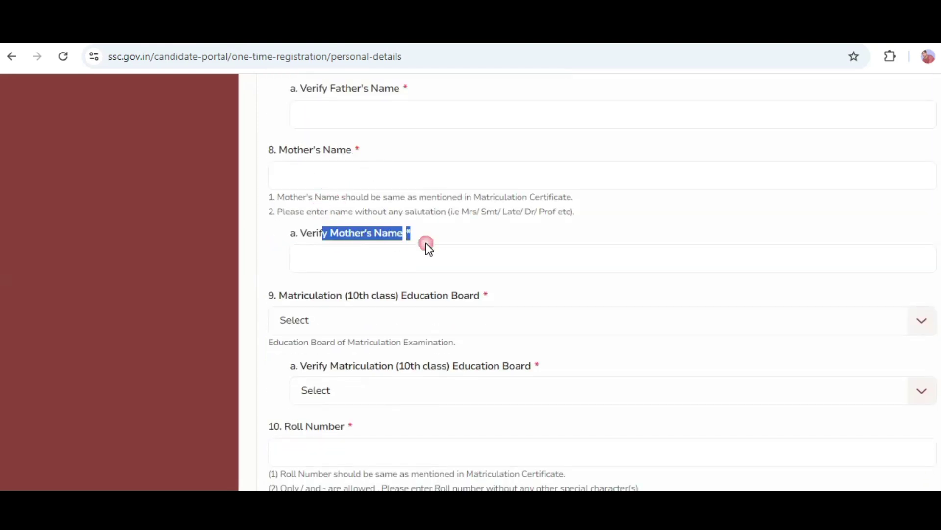
{"action": "scroll", "coordinate": [427, 265], "scroll_direction": "down", "scroll_amount": 3}
{"action": "left_click_drag", "start_coordinate": [293, 152], "coordinate": [483, 153]}
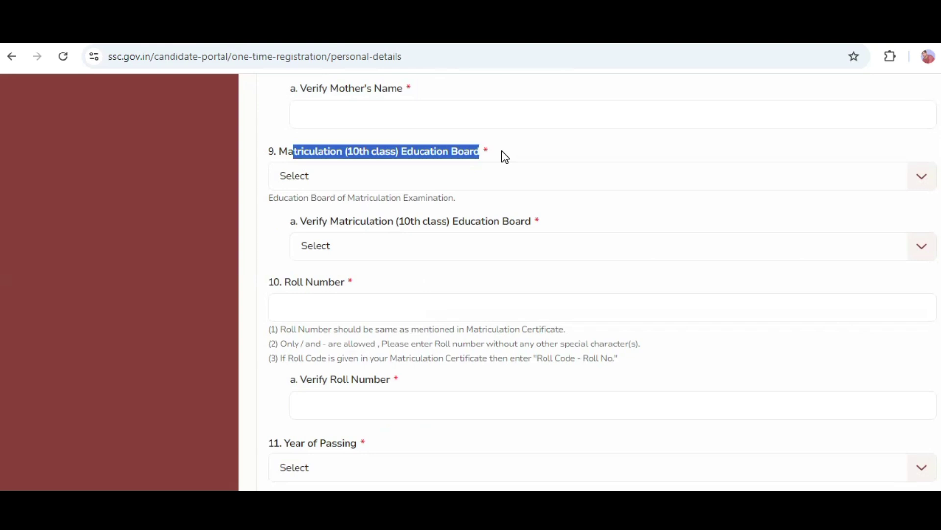
Step: Set the matriculation board and its verification to Madhya Pradesh Board of Secondary Education
{"action": "left_click", "coordinate": [360, 174]}
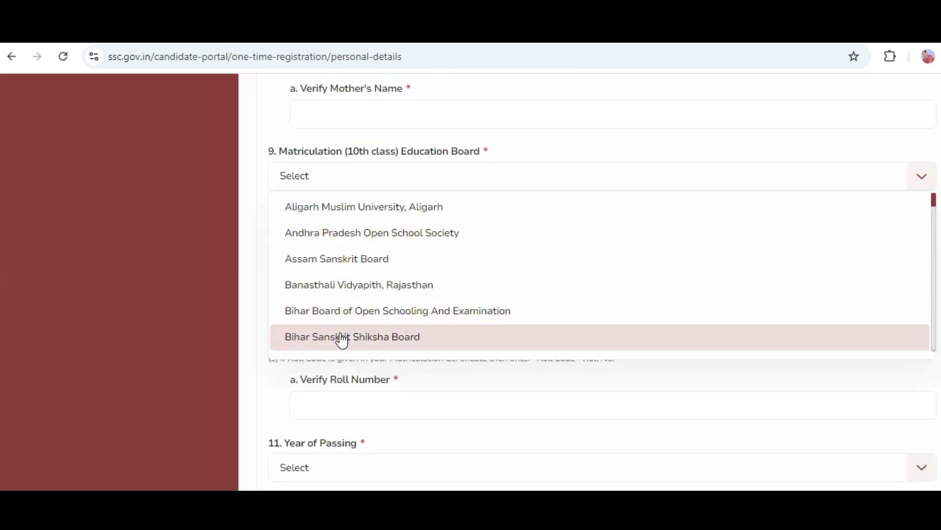
{"action": "scroll", "coordinate": [350, 278], "scroll_direction": "down", "scroll_amount": 10}
{"action": "left_click", "coordinate": [350, 270]}
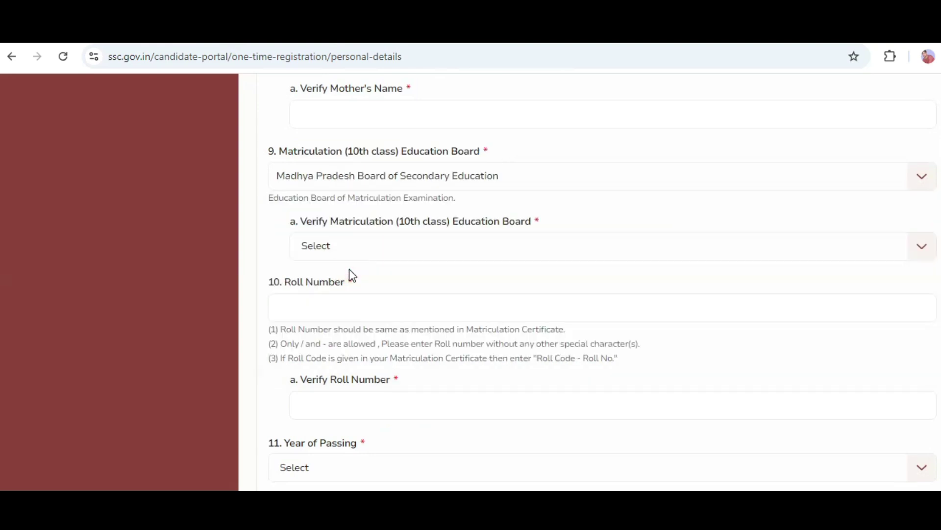
{"action": "left_click", "coordinate": [336, 247]}
{"action": "key", "text": "m"}
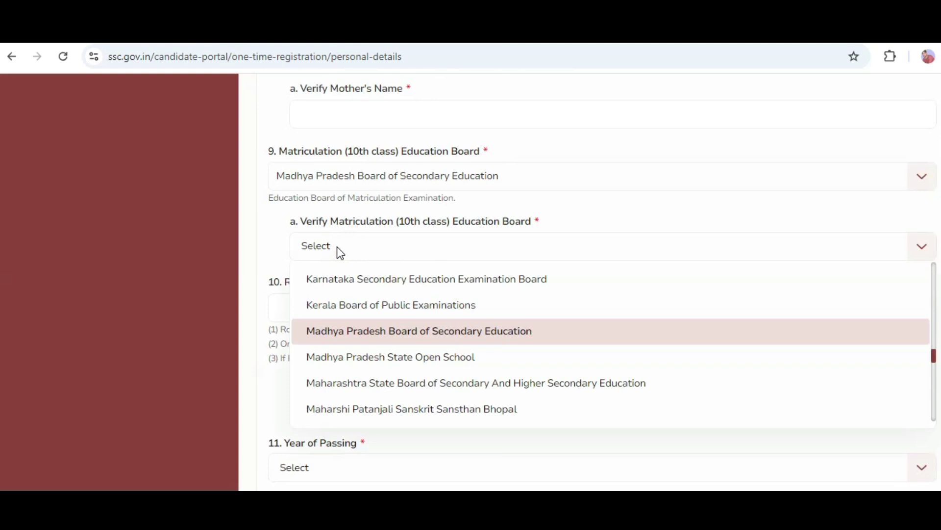
{"action": "left_click", "coordinate": [470, 333]}
{"action": "scroll", "coordinate": [343, 245], "scroll_direction": "down", "scroll_amount": 2}
Step: Review the Roll Number and Year of Passing fields and their verifications
{"action": "left_click_drag", "start_coordinate": [285, 210], "coordinate": [339, 214]}
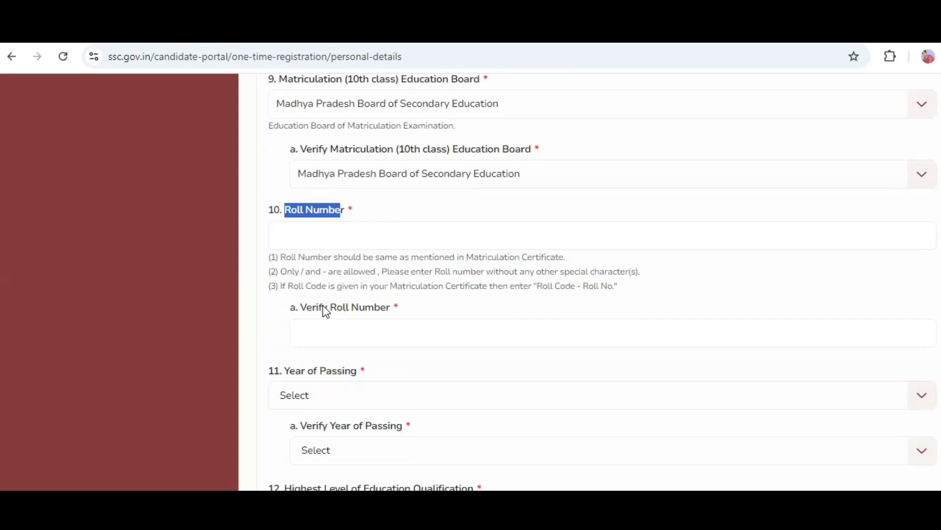
{"action": "left_click_drag", "start_coordinate": [326, 312], "coordinate": [413, 314]}
{"action": "scroll", "coordinate": [396, 308], "scroll_direction": "down", "scroll_amount": 3}
{"action": "left_click_drag", "start_coordinate": [312, 227], "coordinate": [357, 227]}
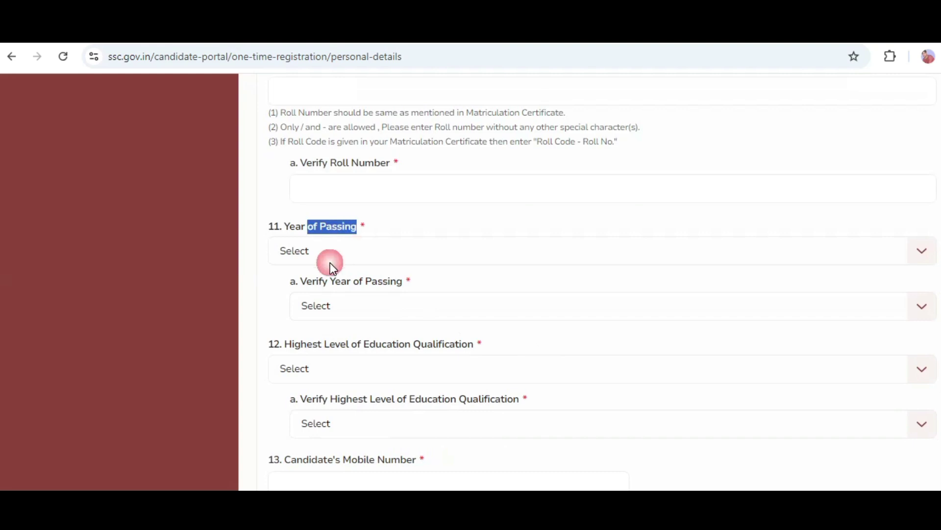
{"action": "left_click_drag", "start_coordinate": [307, 282], "coordinate": [388, 282]}
{"action": "scroll", "coordinate": [396, 332], "scroll_direction": "down", "scroll_amount": 2}
Step: Set highest qualification and its verification to Higher Secondary (10+2), clearing the Diploma mismatch
{"action": "left_click_drag", "start_coordinate": [295, 271], "coordinate": [420, 272]}
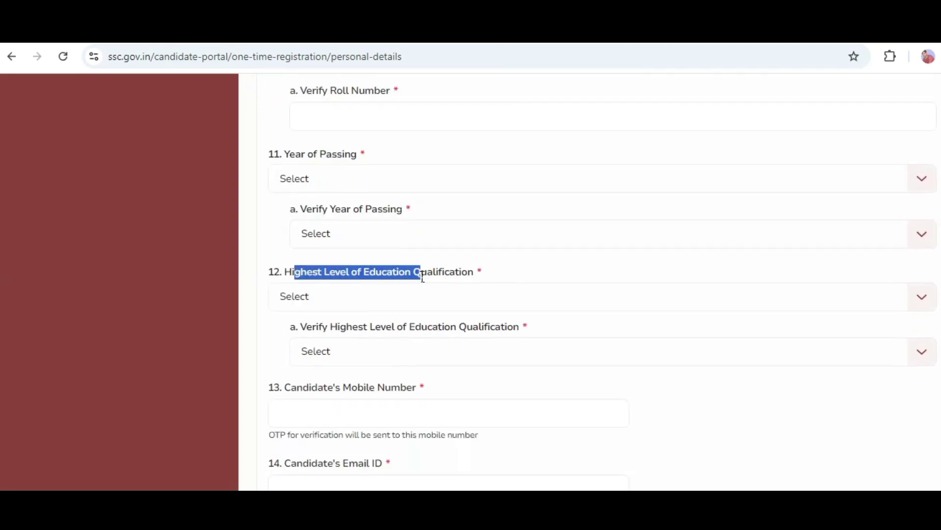
{"action": "left_click", "coordinate": [406, 297]}
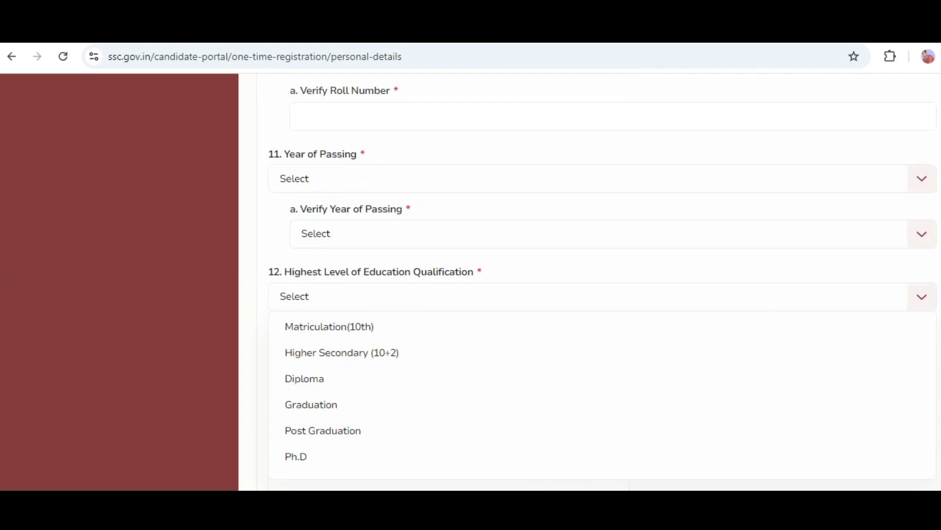
{"action": "left_click", "coordinate": [379, 354]}
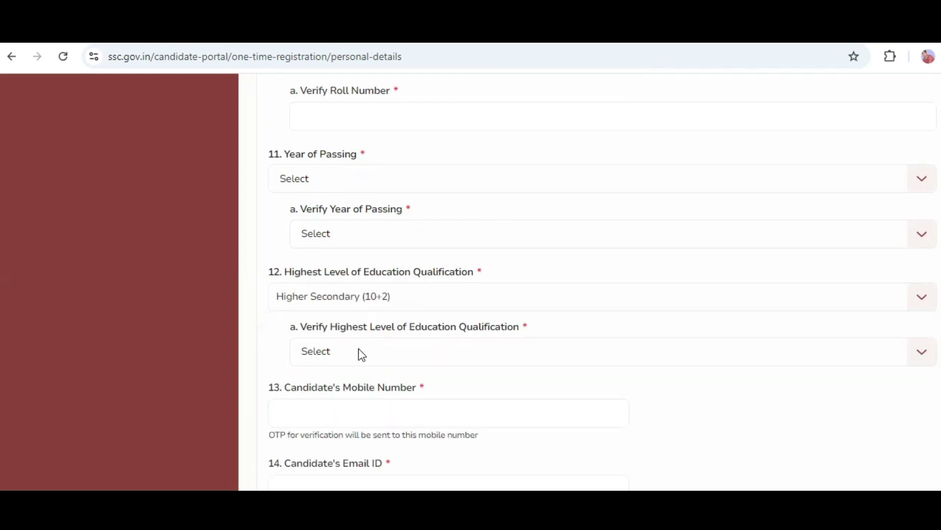
{"action": "left_click", "coordinate": [359, 350]}
{"action": "left_click", "coordinate": [370, 431]}
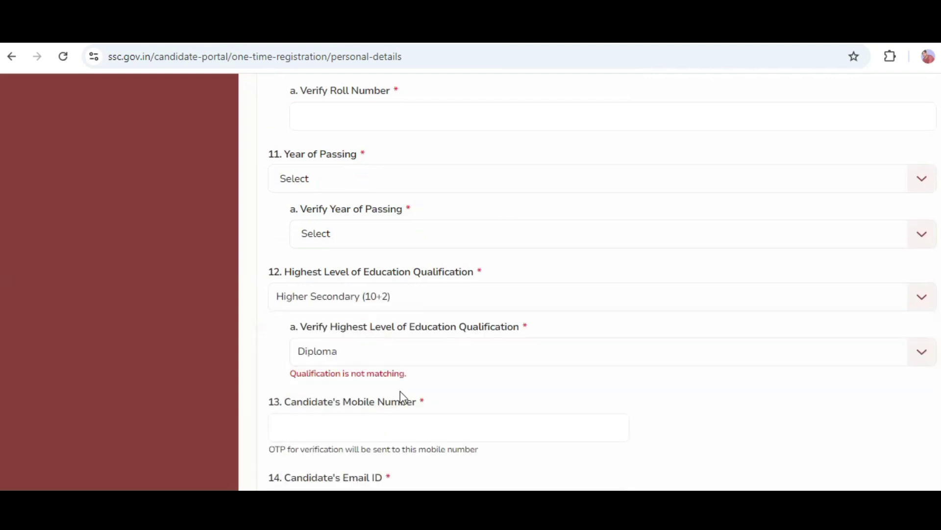
{"action": "left_click", "coordinate": [385, 358]}
{"action": "left_click", "coordinate": [367, 409]}
{"action": "scroll", "coordinate": [467, 368], "scroll_direction": "down", "scroll_amount": 3}
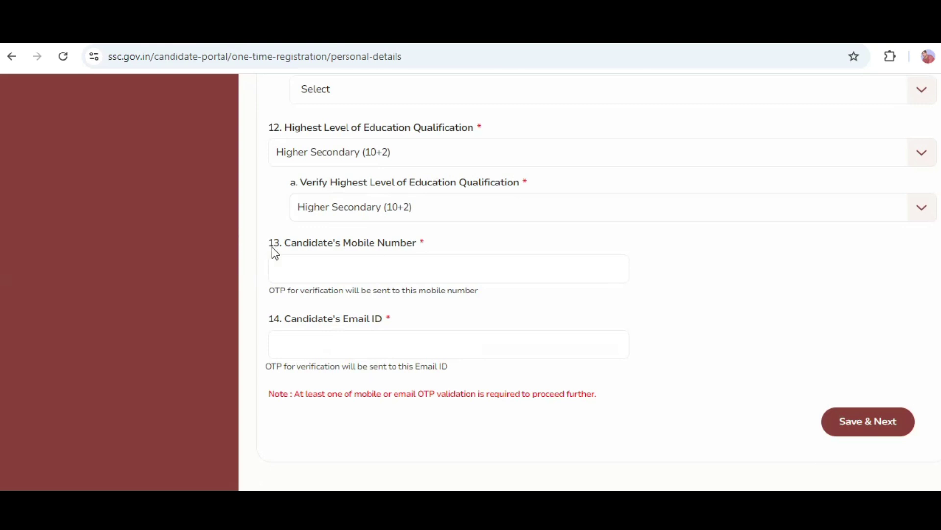
Step: Enter the mobile number and email ID, validate both OTPs, and save the personal details
{"action": "left_click_drag", "start_coordinate": [296, 242], "coordinate": [407, 255]}
{"action": "left_click_drag", "start_coordinate": [305, 314], "coordinate": [398, 315]}
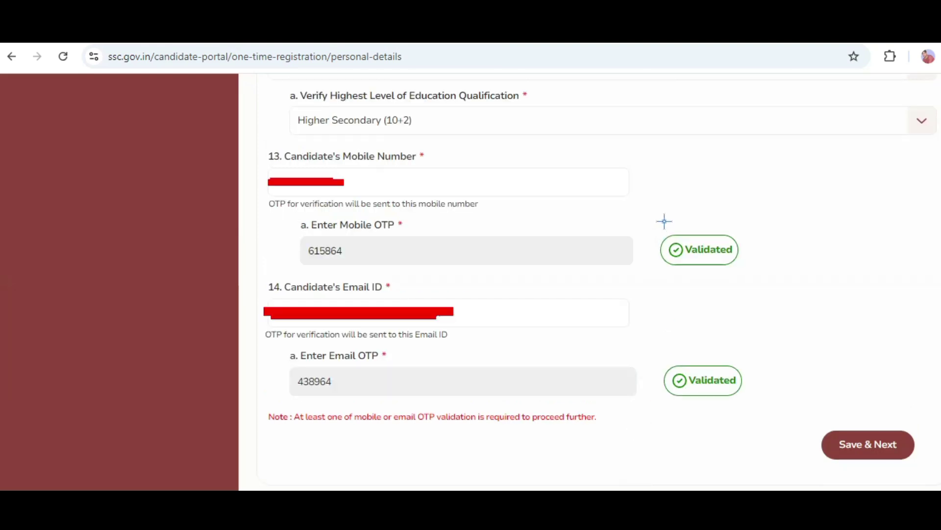
{"action": "left_click_drag", "start_coordinate": [664, 220], "coordinate": [753, 278]}
{"action": "left_click_drag", "start_coordinate": [653, 341], "coordinate": [913, 468]}
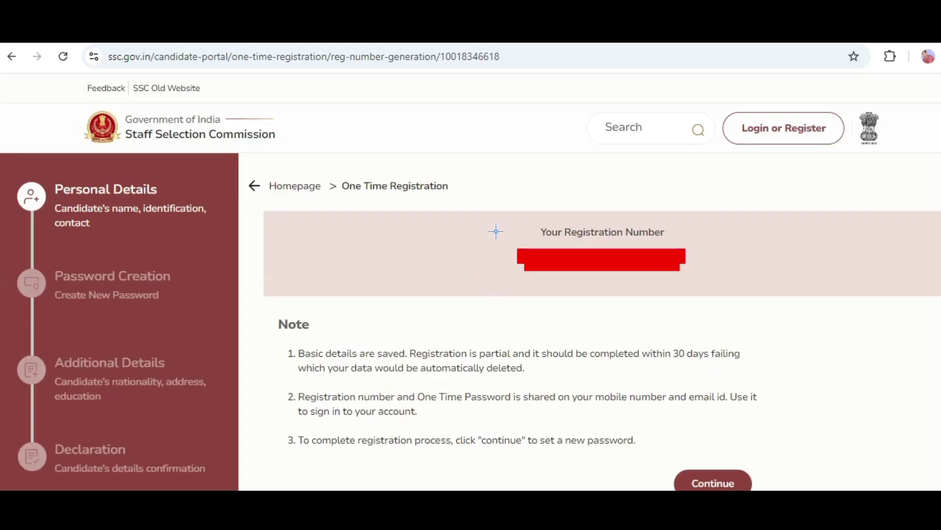
Step: Note the new registration number, then sign in with it, the password and captcha
{"action": "left_click_drag", "start_coordinate": [496, 232], "coordinate": [701, 282]}
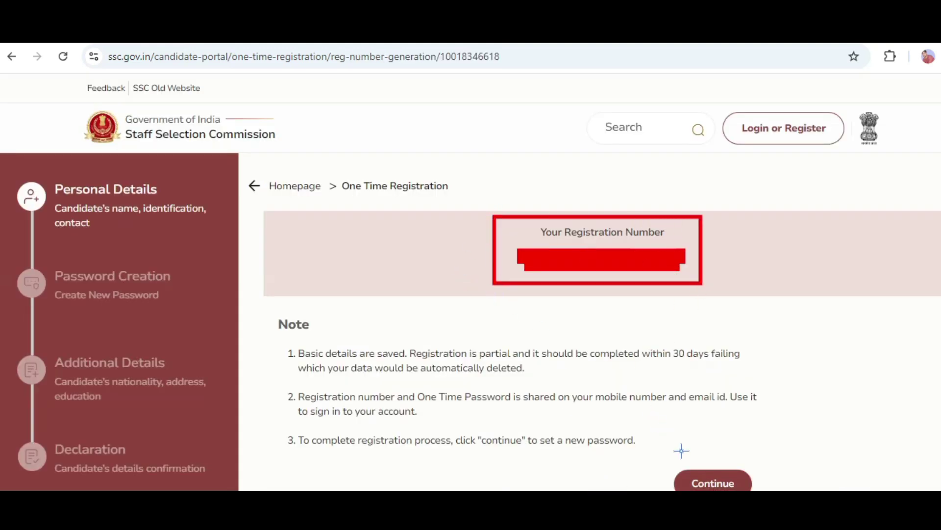
{"action": "left_click_drag", "start_coordinate": [665, 455], "coordinate": [759, 482]}
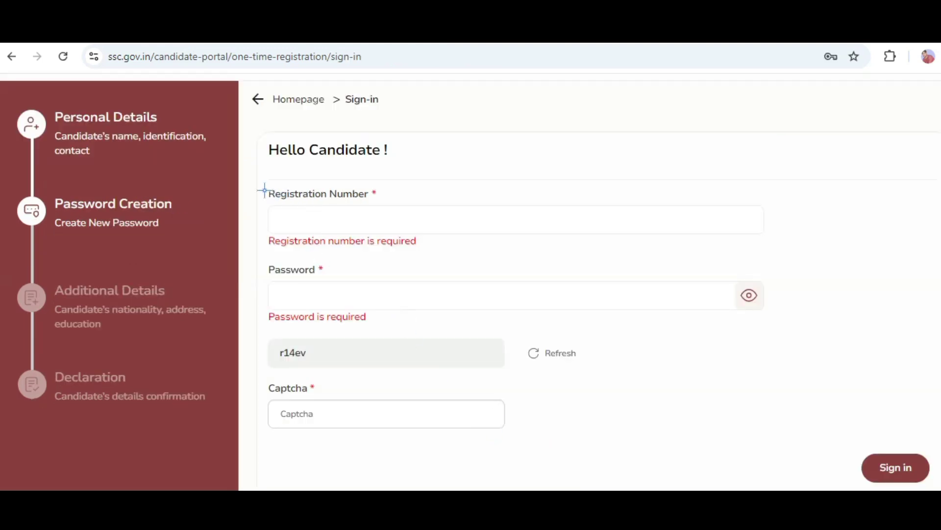
{"action": "left_click_drag", "start_coordinate": [264, 190], "coordinate": [410, 224]}
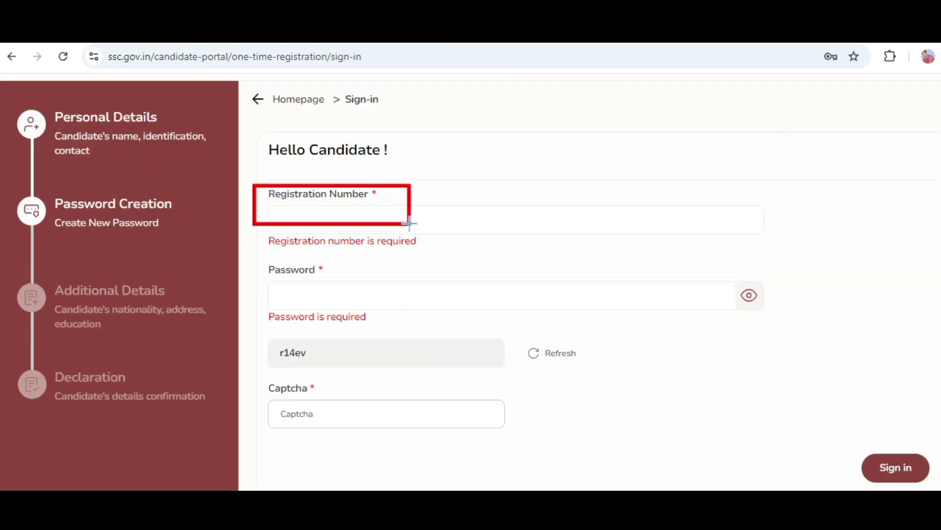
{"action": "left_click_drag", "start_coordinate": [265, 264], "coordinate": [452, 308]}
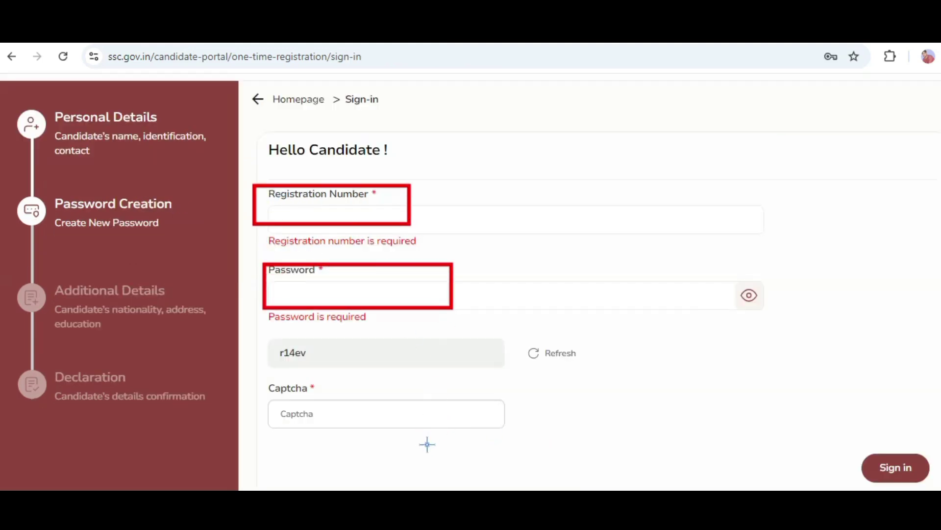
{"action": "left_click_drag", "start_coordinate": [275, 389], "coordinate": [534, 447]}
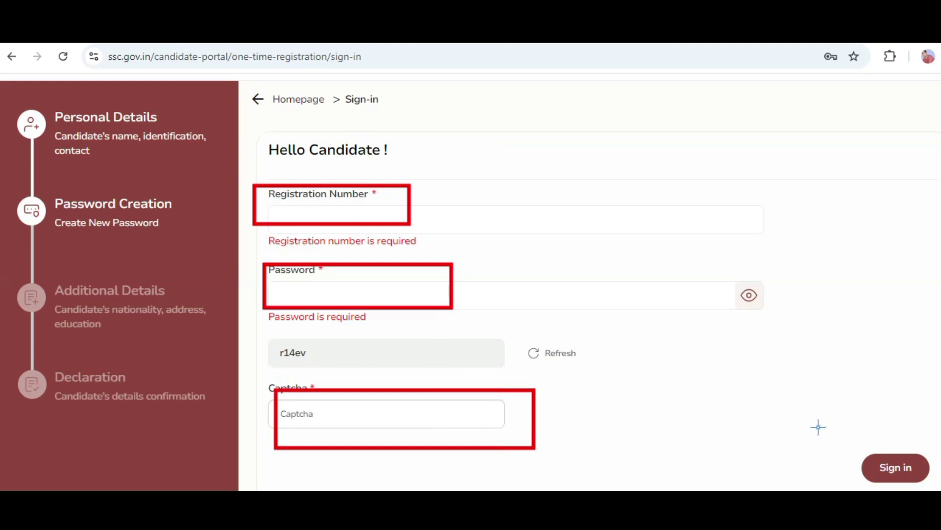
{"action": "left_click_drag", "start_coordinate": [818, 426], "coordinate": [915, 475]}
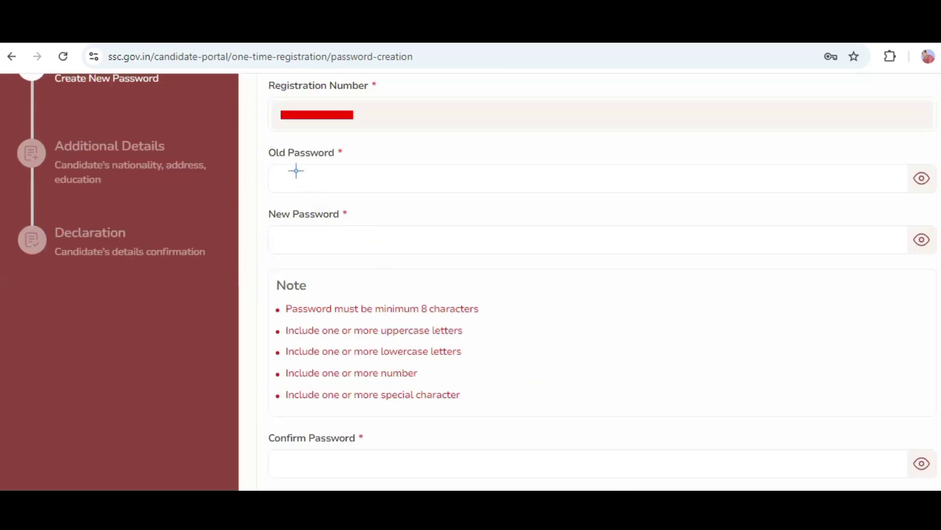
{"action": "left_click_drag", "start_coordinate": [256, 73], "coordinate": [394, 123]}
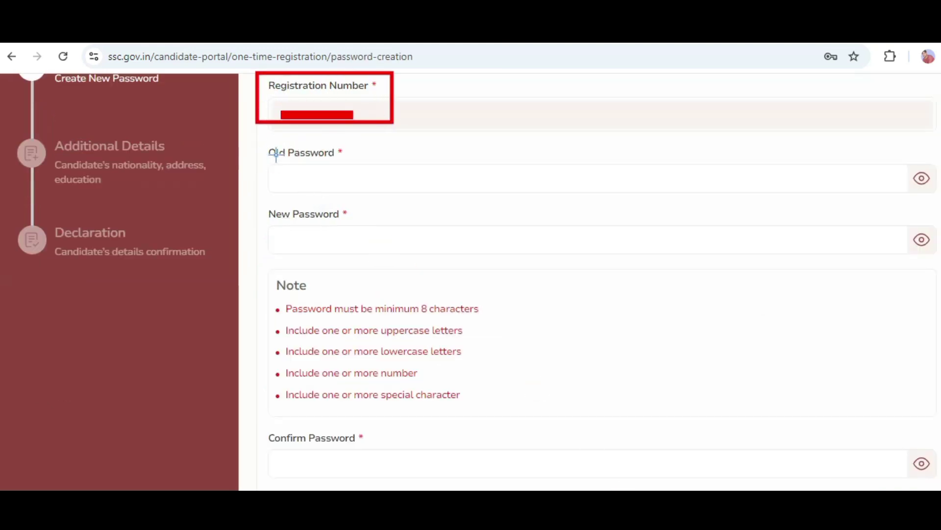
{"action": "left_click_drag", "start_coordinate": [276, 155], "coordinate": [406, 183]}
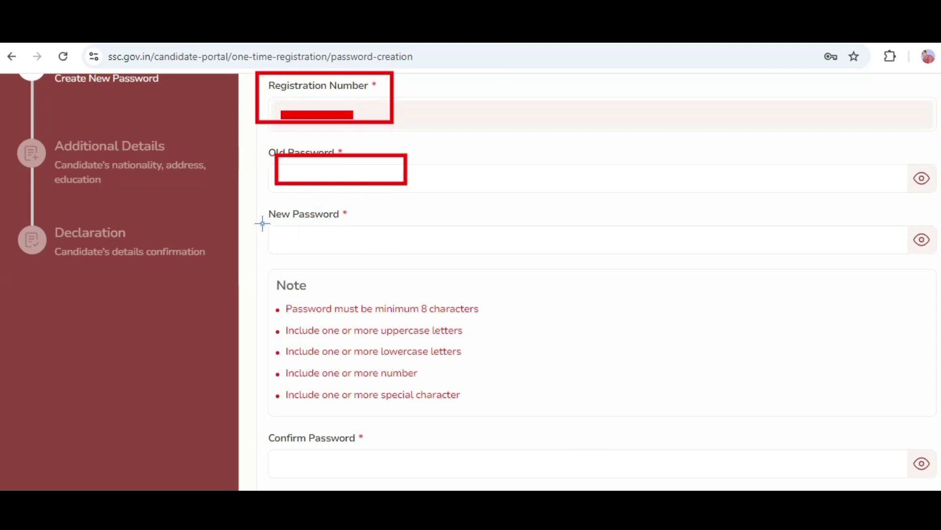
{"action": "left_click_drag", "start_coordinate": [262, 223], "coordinate": [423, 248]}
{"action": "left_click_drag", "start_coordinate": [277, 443], "coordinate": [389, 474]}
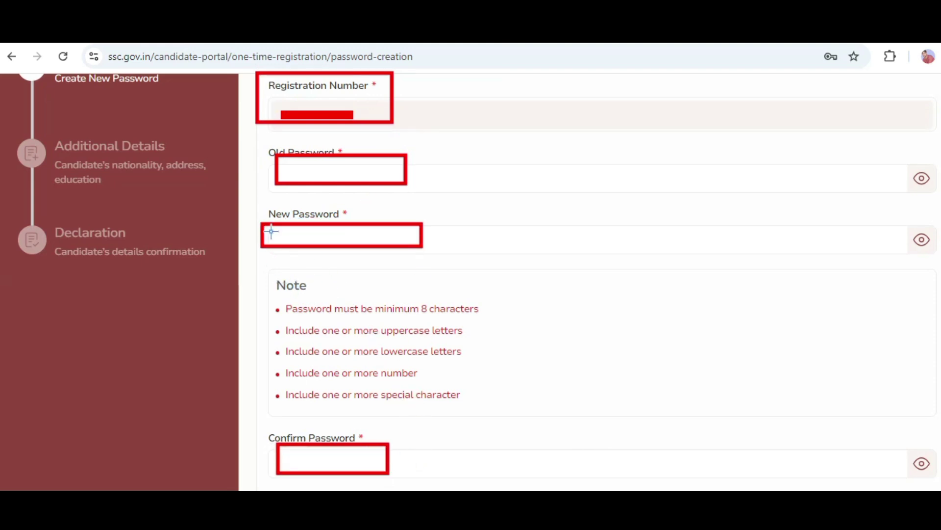
{"action": "left_click_drag", "start_coordinate": [267, 226], "coordinate": [395, 243]}
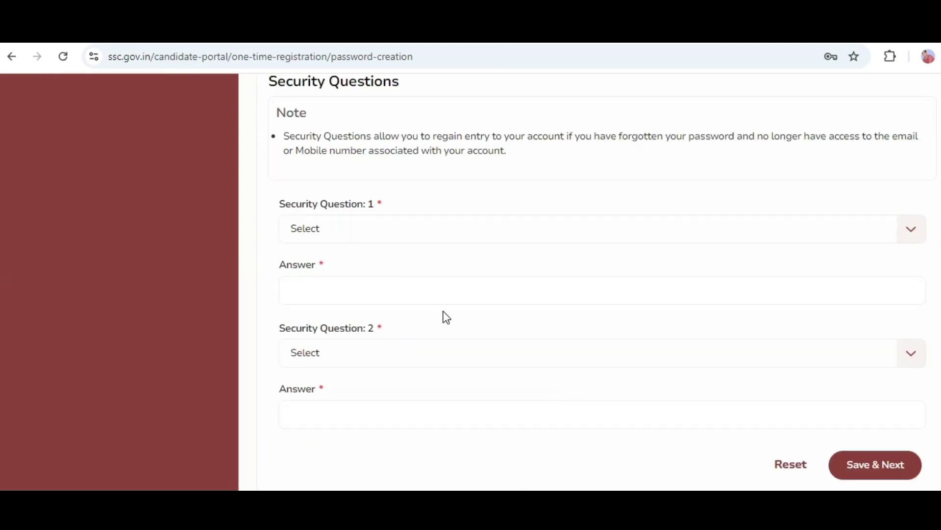
Step: Choose 'What is your favorite movie?' as security question 1 and enter its answer
{"action": "left_click_drag", "start_coordinate": [297, 204], "coordinate": [419, 214]}
{"action": "left_click", "coordinate": [378, 225]}
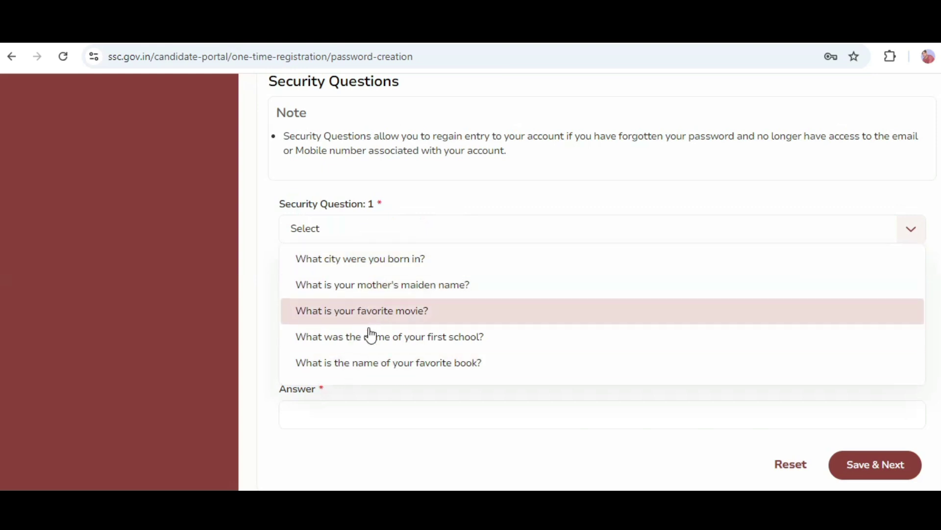
{"action": "left_click", "coordinate": [307, 315]}
{"action": "left_click", "coordinate": [318, 291]}
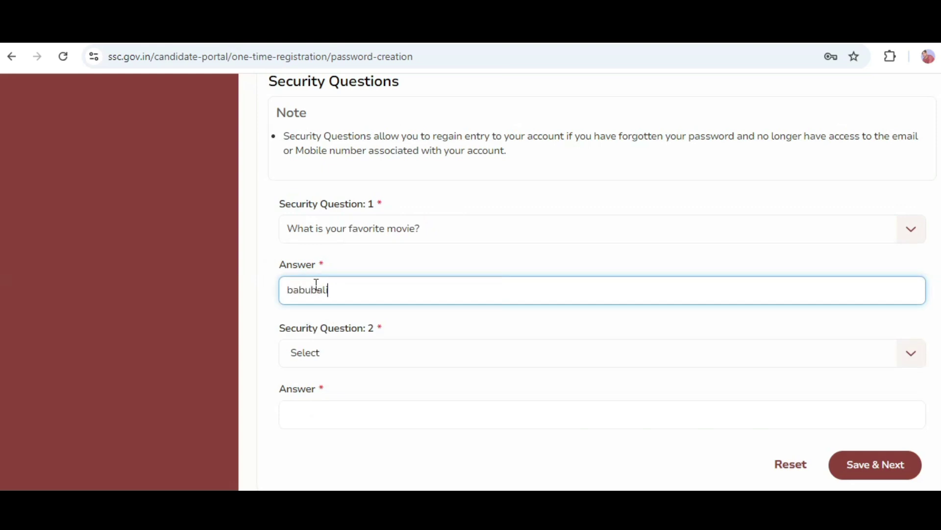
{"action": "key", "text": "Tab"}
Step: Choose 'What city were you born in?' as question 2, answer it, save, and acknowledge success
{"action": "left_click", "coordinate": [346, 352]}
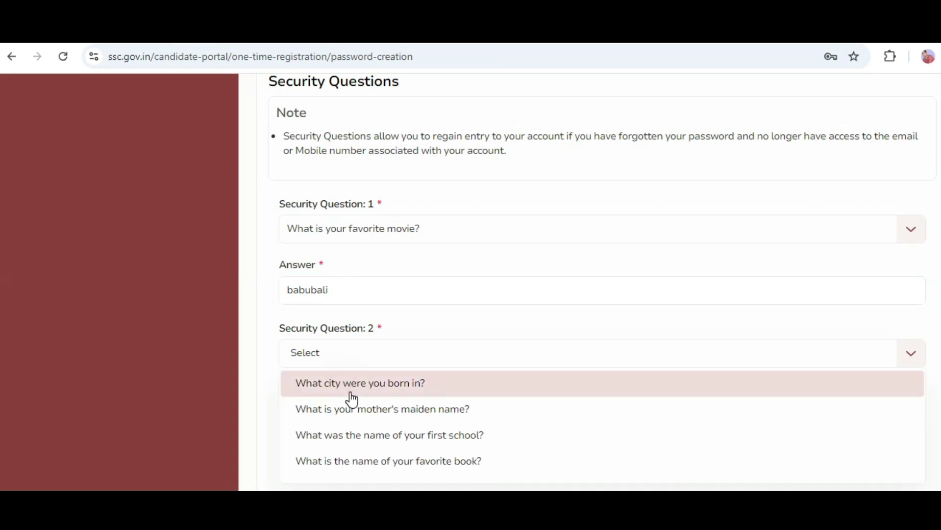
{"action": "left_click", "coordinate": [398, 385]}
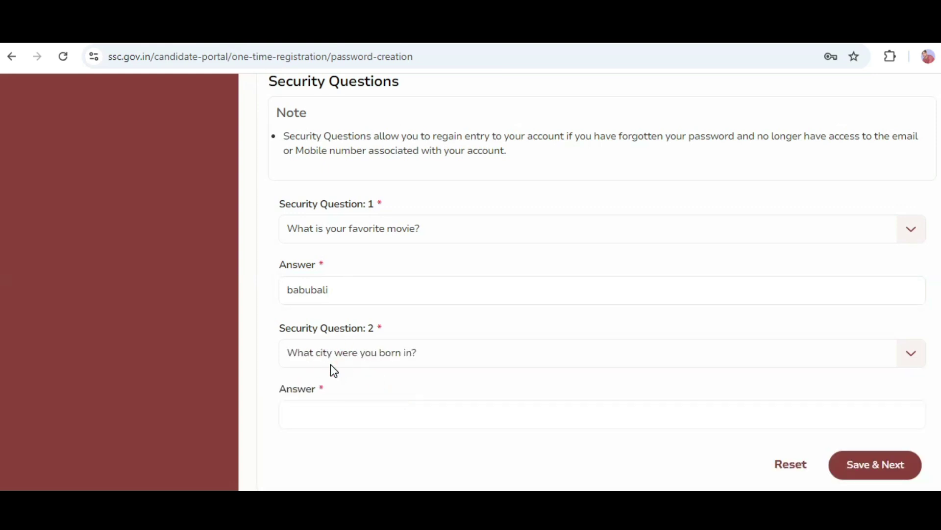
{"action": "left_click", "coordinate": [322, 408]}
{"action": "type", "text": "ashta"}
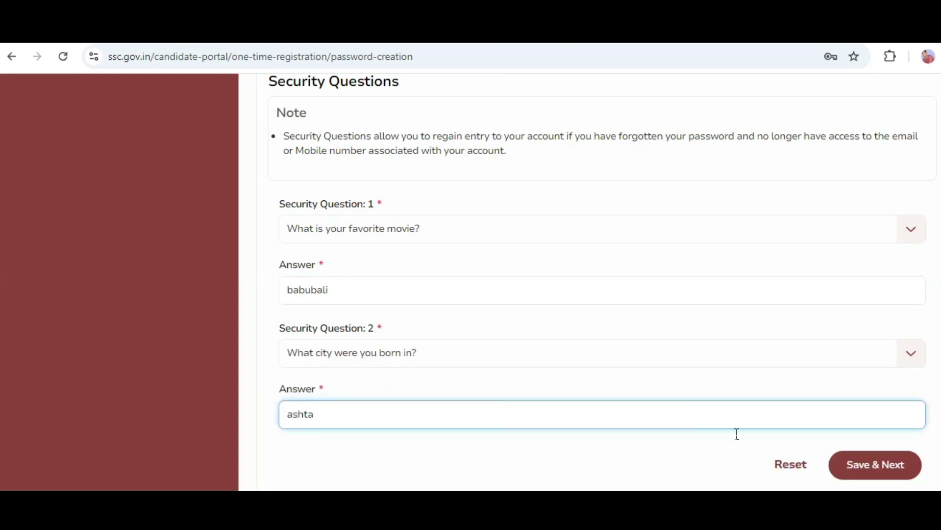
{"action": "key", "text": "Return"}
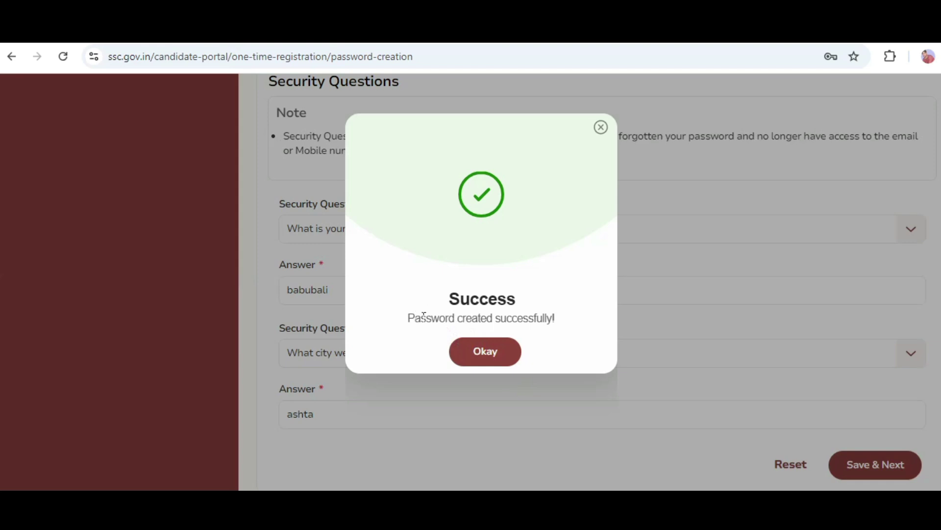
{"action": "left_click_drag", "start_coordinate": [424, 317], "coordinate": [550, 319]}
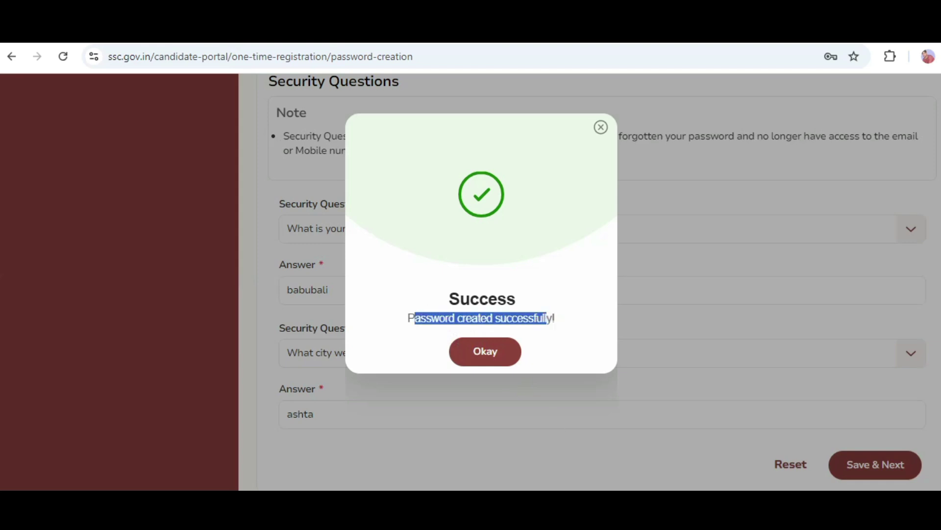
{"action": "left_click", "coordinate": [485, 351]}
{"action": "left_click_drag", "start_coordinate": [287, 167], "coordinate": [442, 175]}
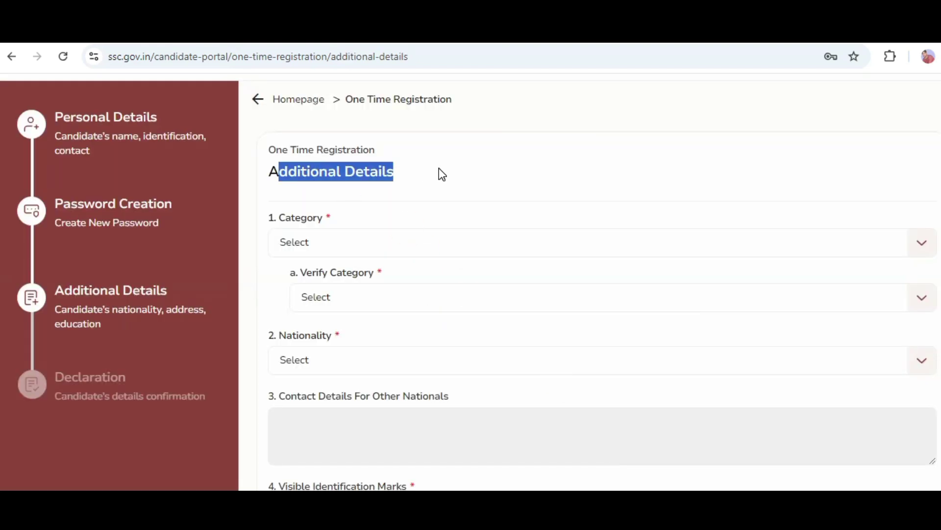
Step: Set Category and Verify Category both to SC
{"action": "left_click", "coordinate": [319, 250]}
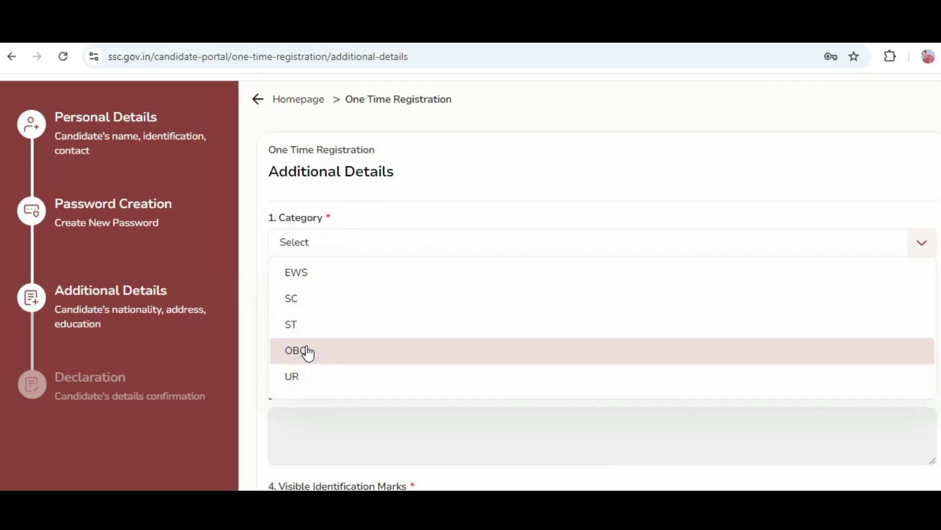
{"action": "left_click", "coordinate": [311, 299]}
{"action": "left_click", "coordinate": [322, 307]}
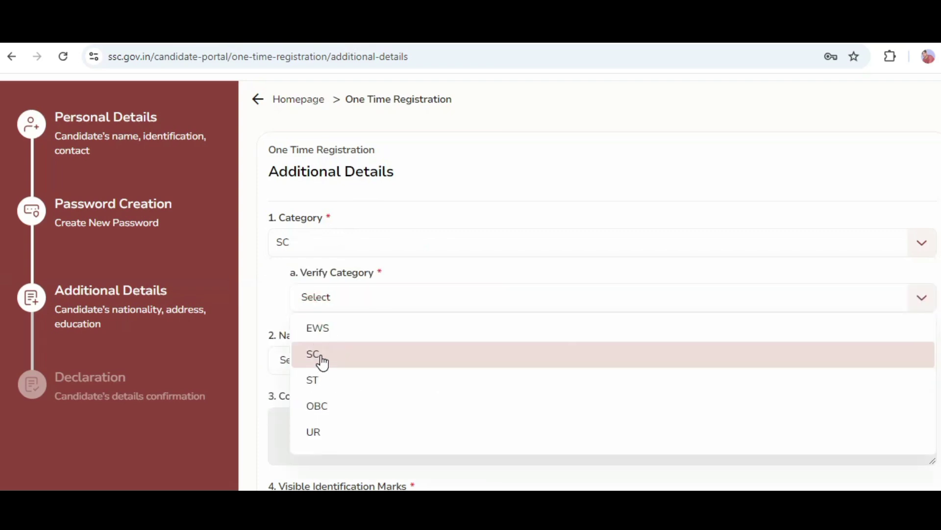
{"action": "left_click", "coordinate": [321, 358]}
Step: Set nationality to Citizen of India and fill identification marks with A MOLE ON FACE
{"action": "scroll", "coordinate": [431, 277], "scroll_direction": "down", "scroll_amount": 2}
{"action": "left_click", "coordinate": [337, 289]}
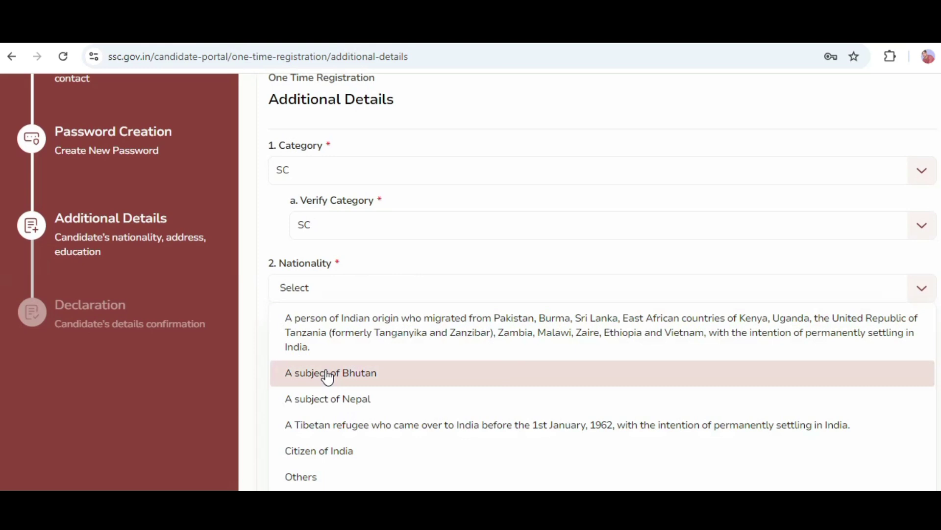
{"action": "left_click", "coordinate": [330, 457]}
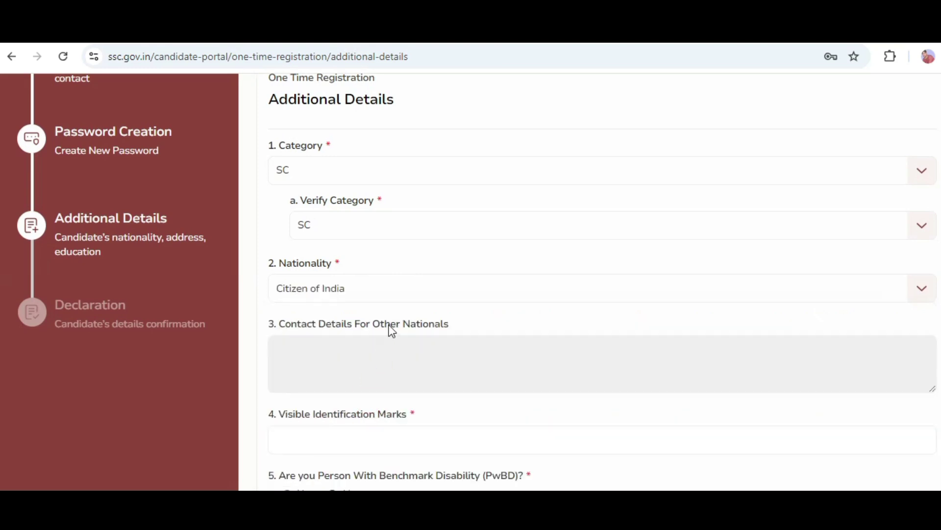
{"action": "scroll", "coordinate": [373, 265], "scroll_direction": "down", "scroll_amount": 3}
{"action": "scroll", "coordinate": [338, 264], "scroll_direction": "down", "scroll_amount": 1}
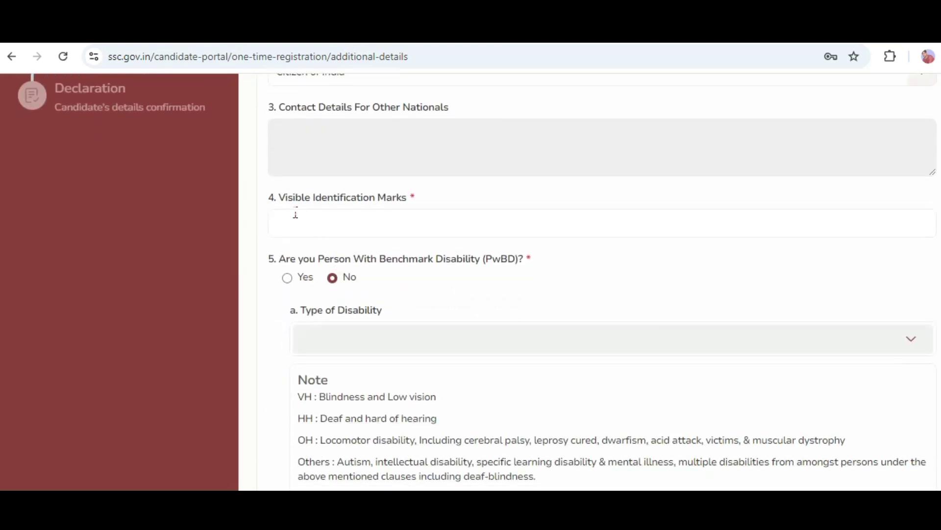
{"action": "left_click_drag", "start_coordinate": [285, 198], "coordinate": [502, 199]}
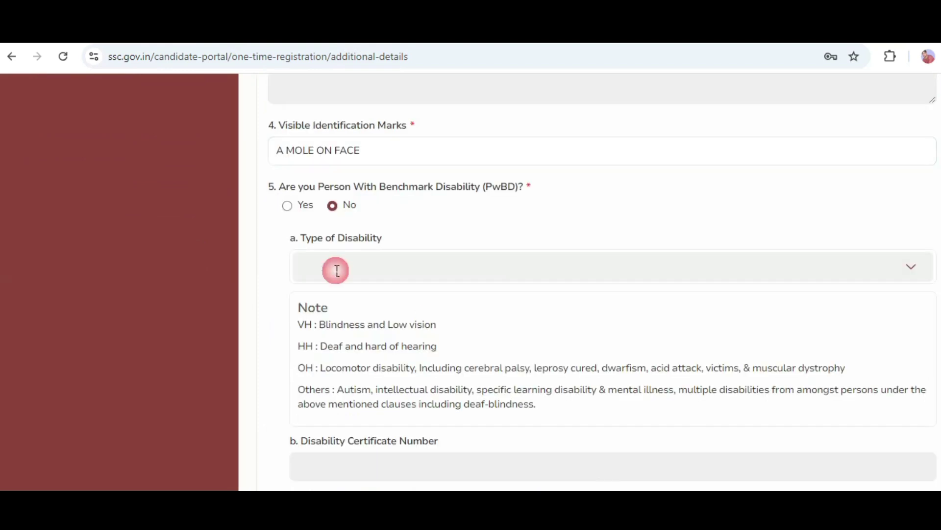
{"action": "left_click_drag", "start_coordinate": [277, 188], "coordinate": [559, 195]}
{"action": "scroll", "coordinate": [596, 222], "scroll_direction": "down", "scroll_amount": 3}
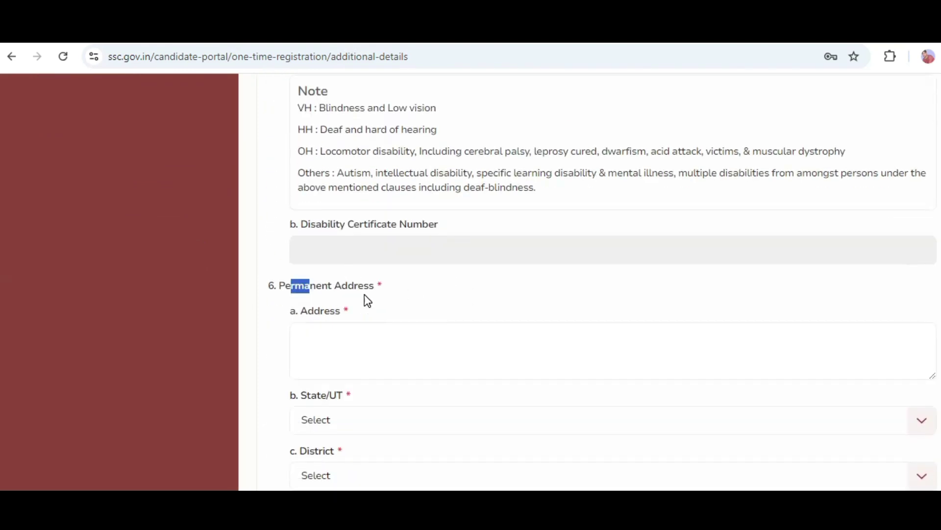
Step: Set the permanent address state to Madhya Pradesh
{"action": "left_click_drag", "start_coordinate": [368, 300], "coordinate": [375, 286]}
{"action": "scroll", "coordinate": [435, 332], "scroll_direction": "down", "scroll_amount": 2}
{"action": "left_click_drag", "start_coordinate": [308, 238], "coordinate": [340, 239]}
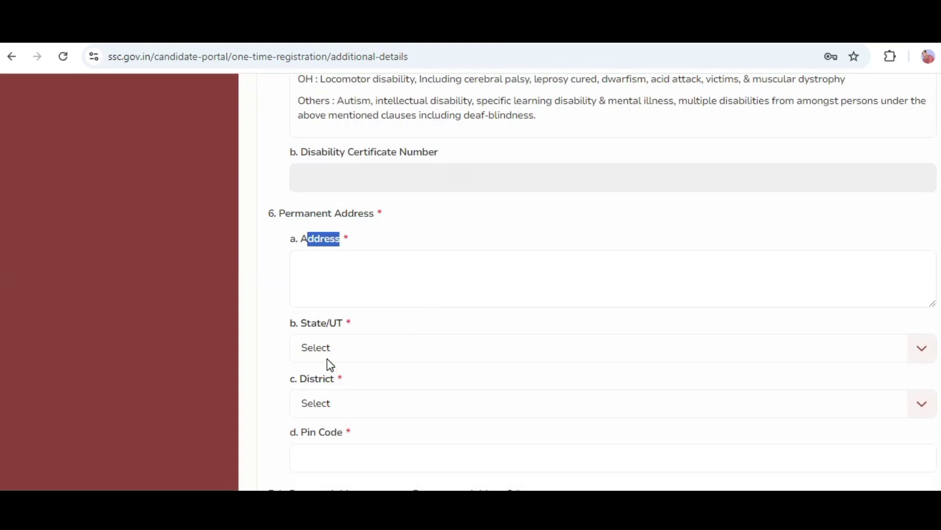
{"action": "left_click", "coordinate": [326, 347]}
{"action": "key", "text": "m"}
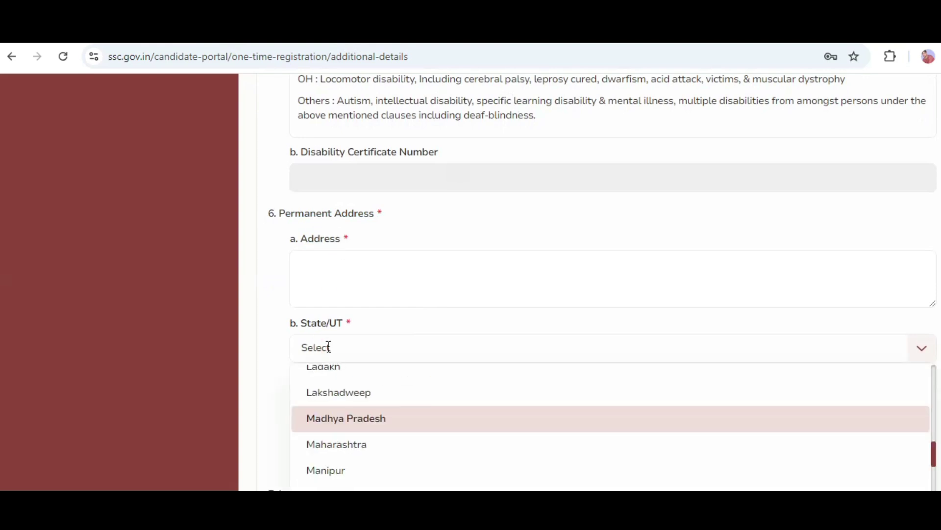
{"action": "left_click", "coordinate": [359, 421]}
Step: Select Sehore as the district and enter the area pin code
{"action": "scroll", "coordinate": [343, 314], "scroll_direction": "down", "scroll_amount": 3}
{"action": "left_click", "coordinate": [345, 259]}
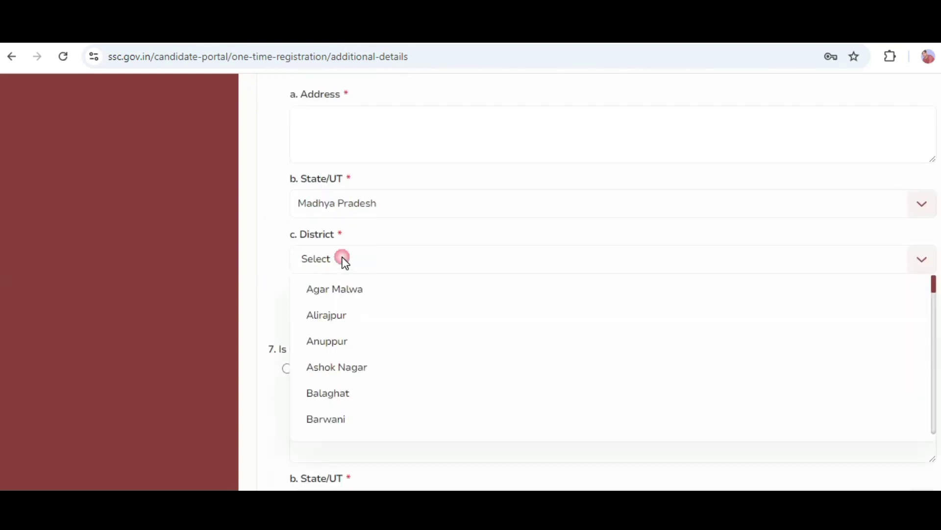
{"action": "key", "text": "s"}
{"action": "left_click", "coordinate": [330, 392]}
{"action": "left_click", "coordinate": [340, 312]}
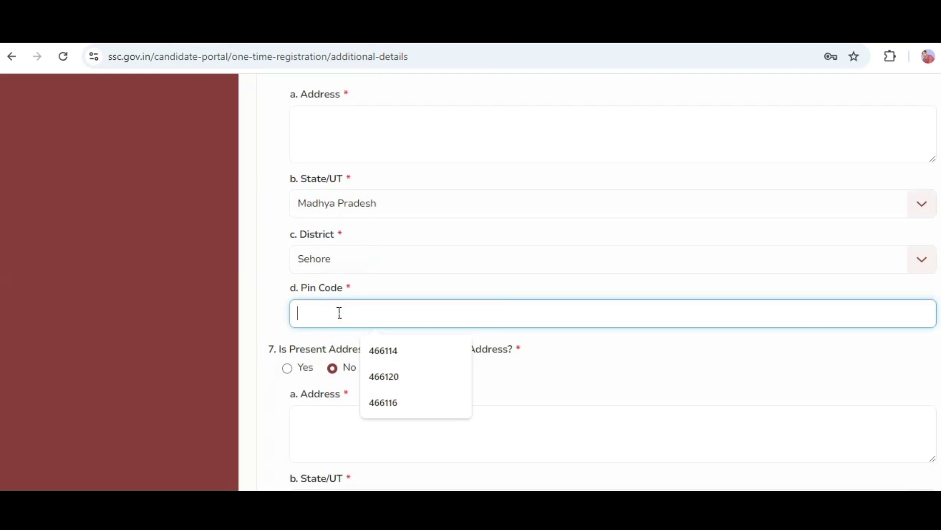
{"action": "type", "text": "466116"}
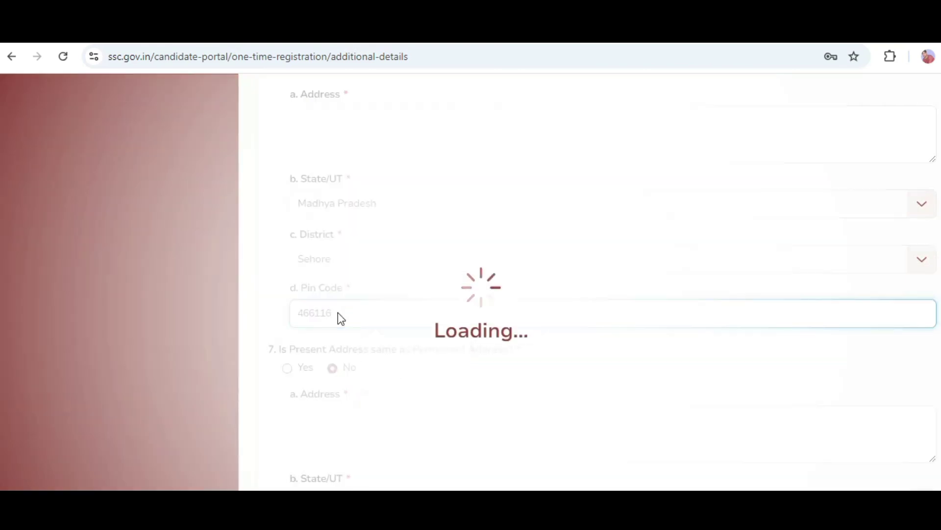
Step: Mark the present address as the same as the permanent address
{"action": "scroll", "coordinate": [338, 344], "scroll_direction": "down", "scroll_amount": 2}
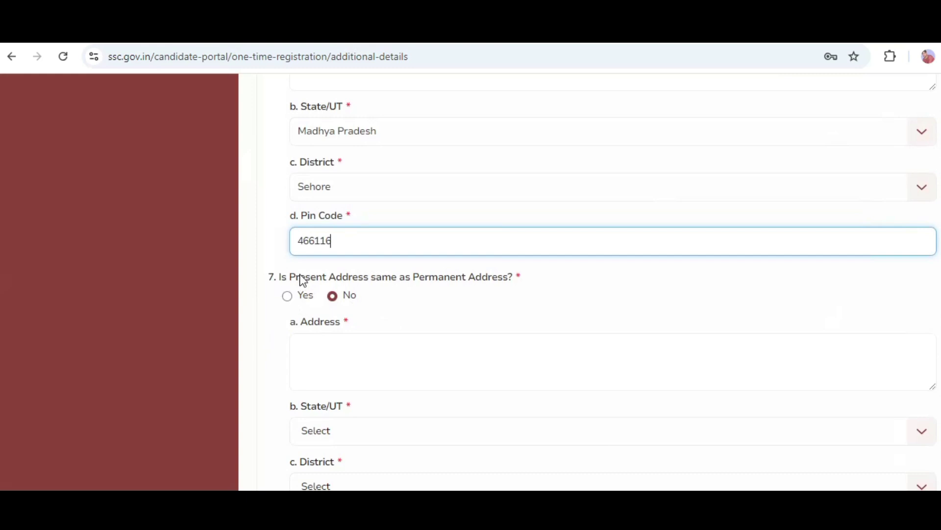
{"action": "left_click_drag", "start_coordinate": [300, 277], "coordinate": [524, 281]}
{"action": "left_click", "coordinate": [289, 297]}
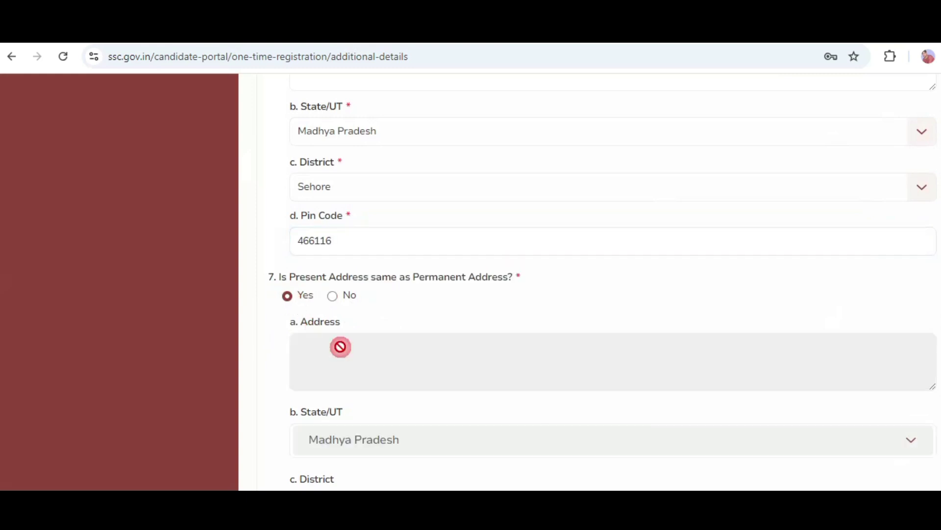
{"action": "scroll", "coordinate": [615, 422], "scroll_direction": "down", "scroll_amount": 5}
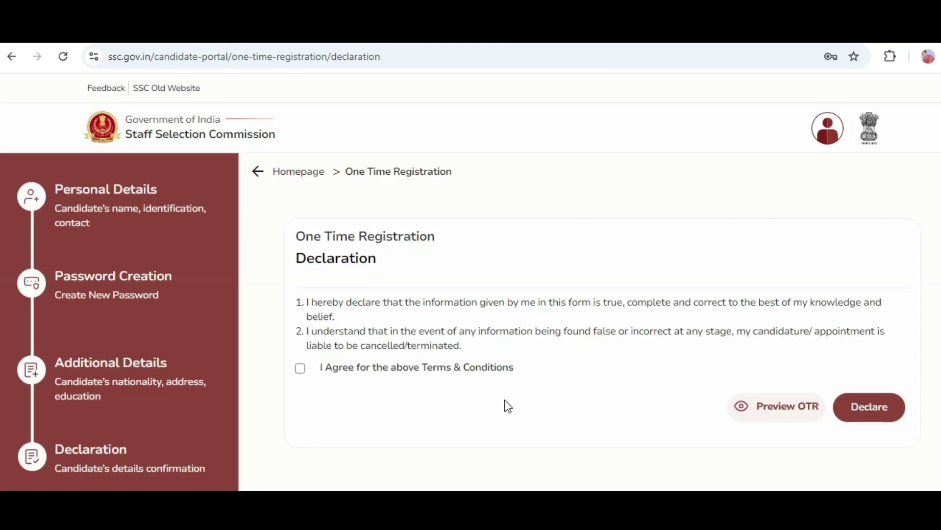
Step: Tick I Agree, review the OTR preview, and submit the declaration
{"action": "left_click_drag", "start_coordinate": [435, 236], "coordinate": [395, 235]}
{"action": "left_click_drag", "start_coordinate": [304, 236], "coordinate": [435, 236]}
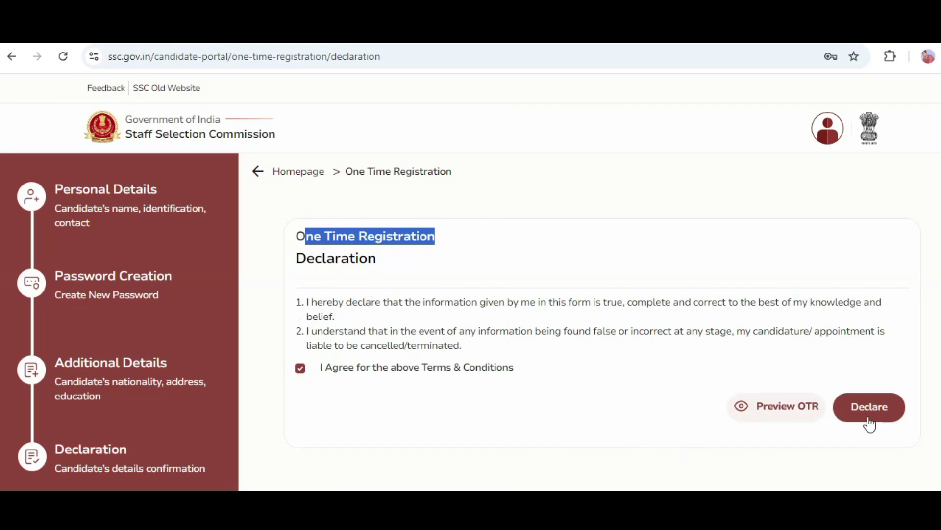
{"action": "left_click", "coordinate": [777, 406]}
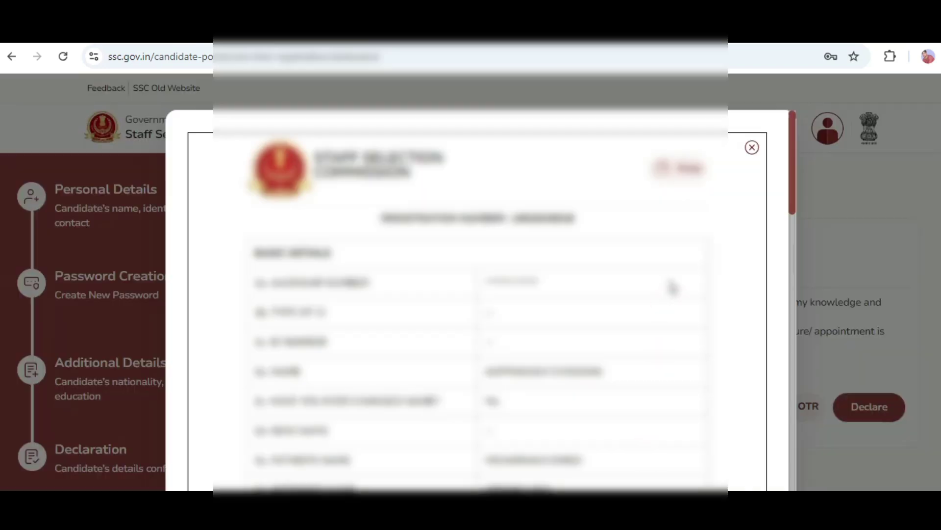
{"action": "scroll", "coordinate": [670, 289], "scroll_direction": "down", "scroll_amount": 10}
{"action": "scroll", "coordinate": [674, 304], "scroll_direction": "down", "scroll_amount": 1}
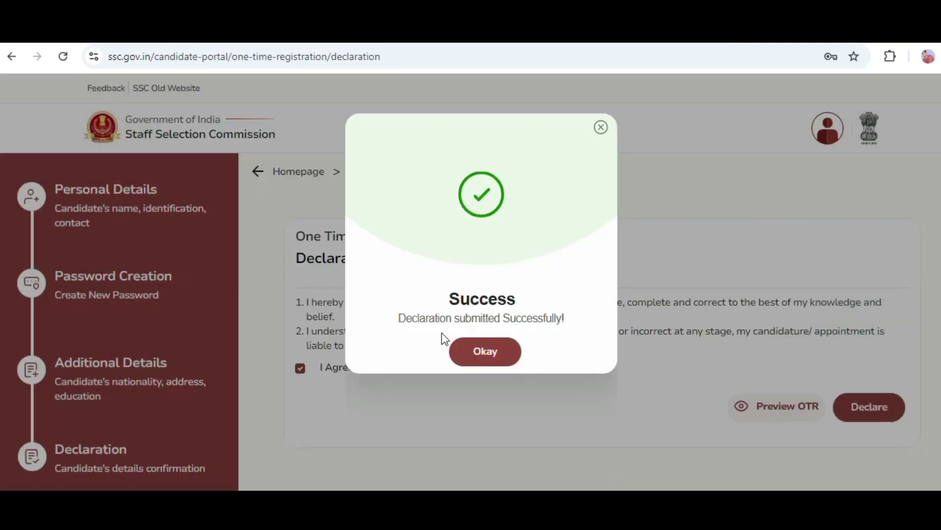
{"action": "left_click_drag", "start_coordinate": [416, 318], "coordinate": [530, 319]}
{"action": "left_click", "coordinate": [455, 363]}
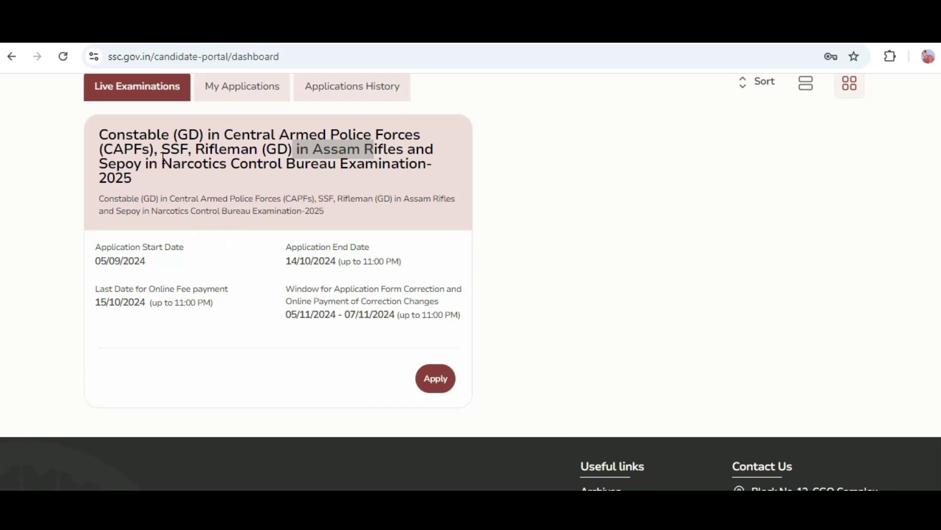
{"action": "left_click_drag", "start_coordinate": [160, 135], "coordinate": [340, 137]}
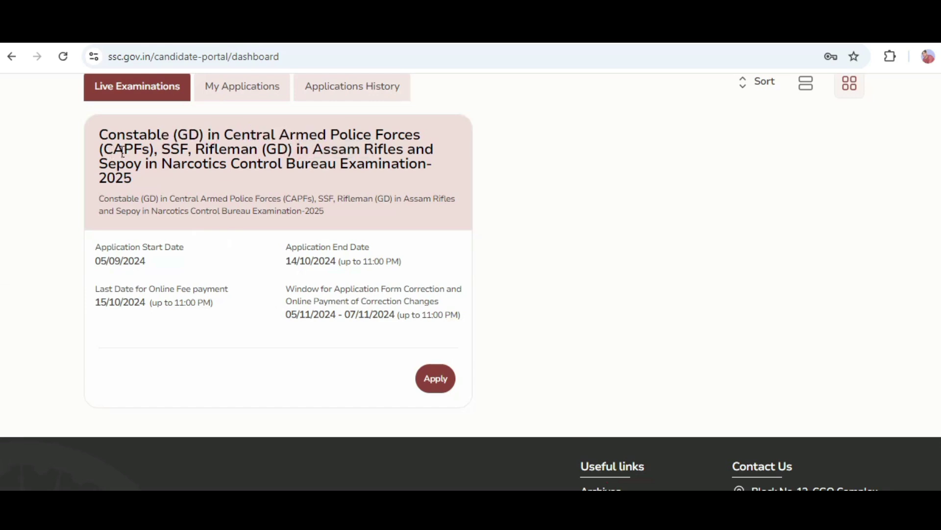
Step: Apply for Constable (GD) 2025 from the dashboard and scroll through its instructions
{"action": "left_click_drag", "start_coordinate": [114, 149], "coordinate": [265, 149]}
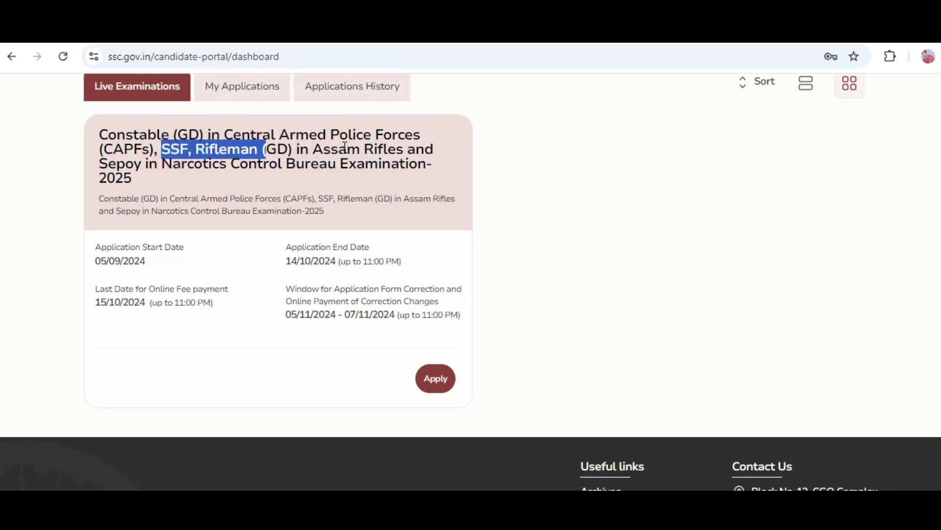
{"action": "left_click_drag", "start_coordinate": [338, 134], "coordinate": [396, 149]}
{"action": "left_click", "coordinate": [219, 182]}
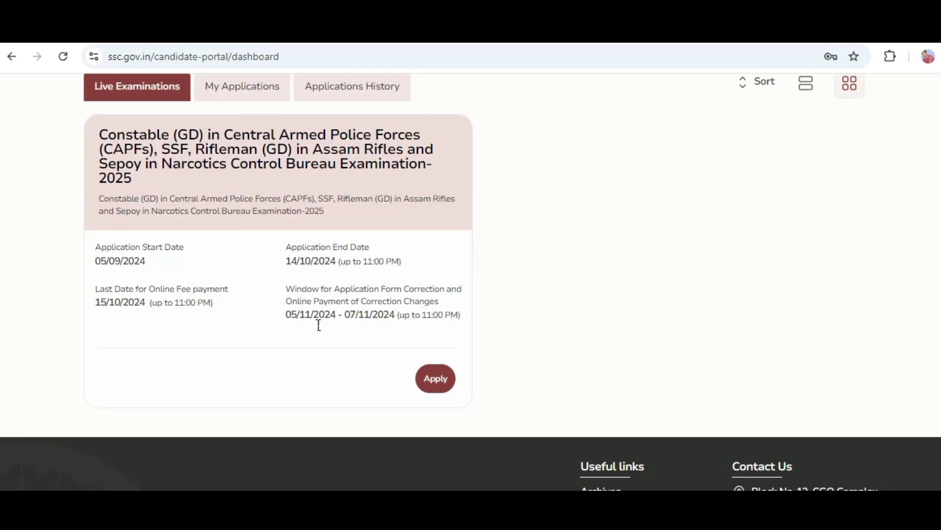
{"action": "left_click", "coordinate": [441, 385]}
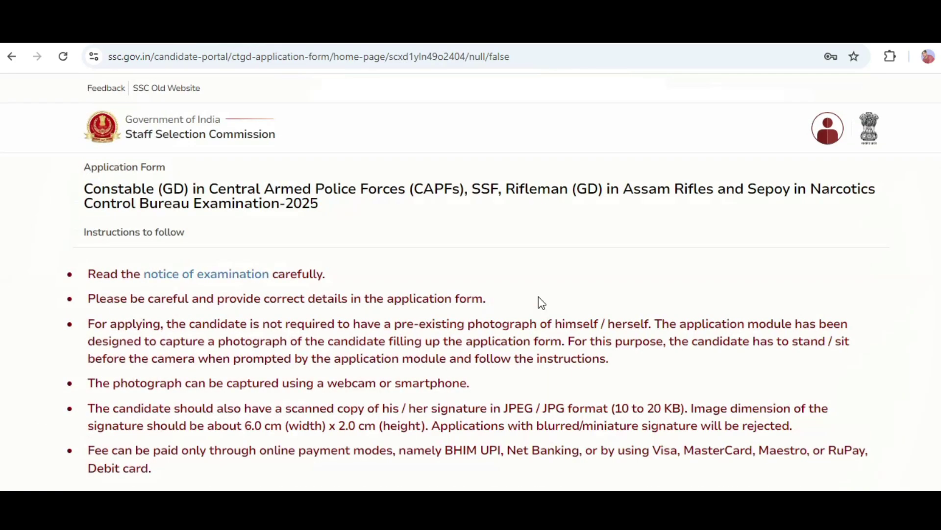
{"action": "scroll", "coordinate": [539, 294], "scroll_direction": "down", "scroll_amount": 3}
{"action": "scroll", "coordinate": [489, 251], "scroll_direction": "down", "scroll_amount": 6}
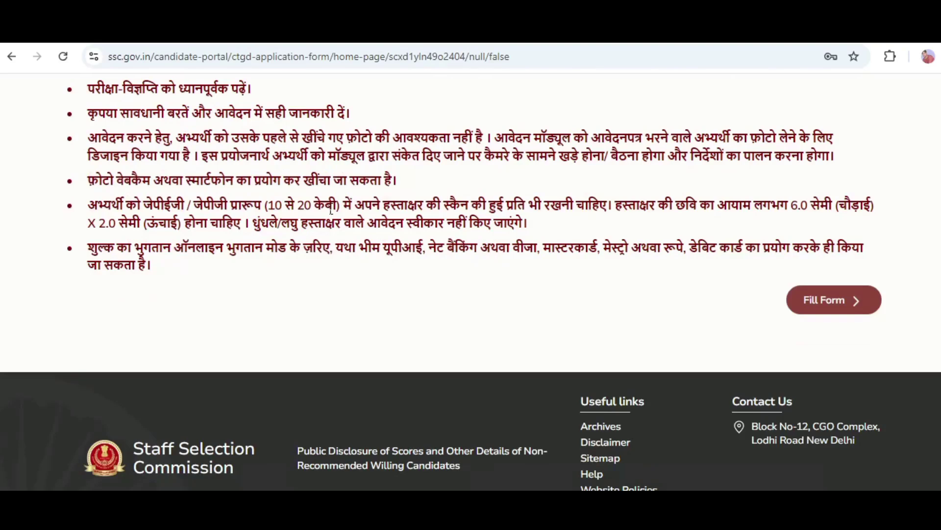
{"action": "scroll", "coordinate": [331, 211], "scroll_direction": "up", "scroll_amount": 2}
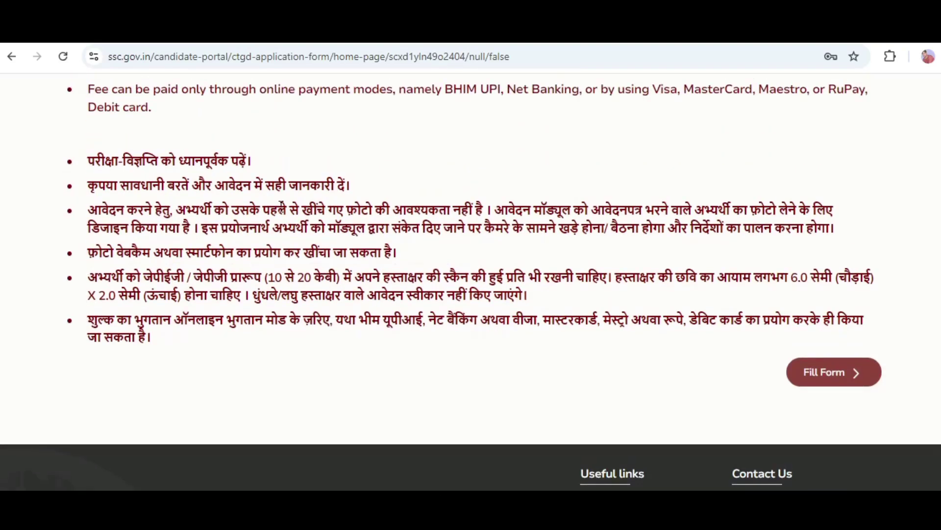
Step: Open the application form and choose Higher Secondary (10+2) as the highest qualification
{"action": "left_click", "coordinate": [833, 374]}
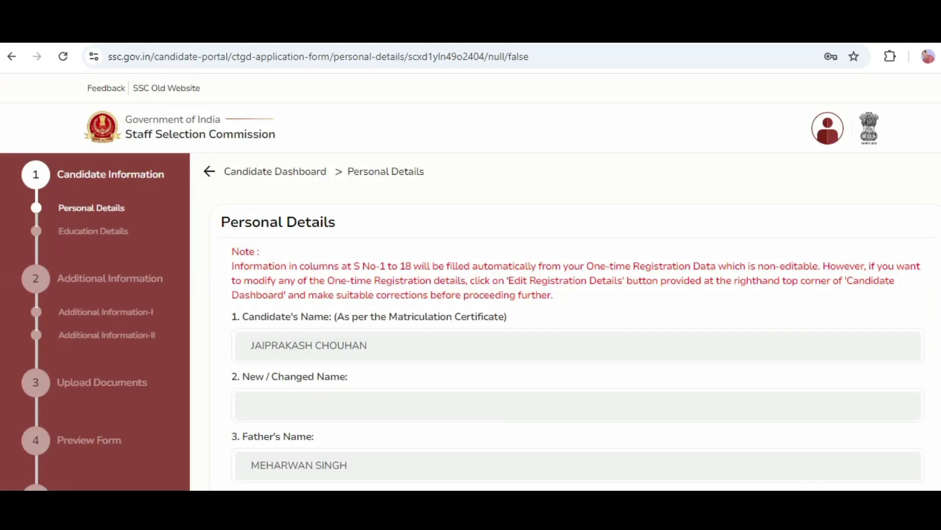
{"action": "scroll", "coordinate": [652, 442], "scroll_direction": "down", "scroll_amount": 4}
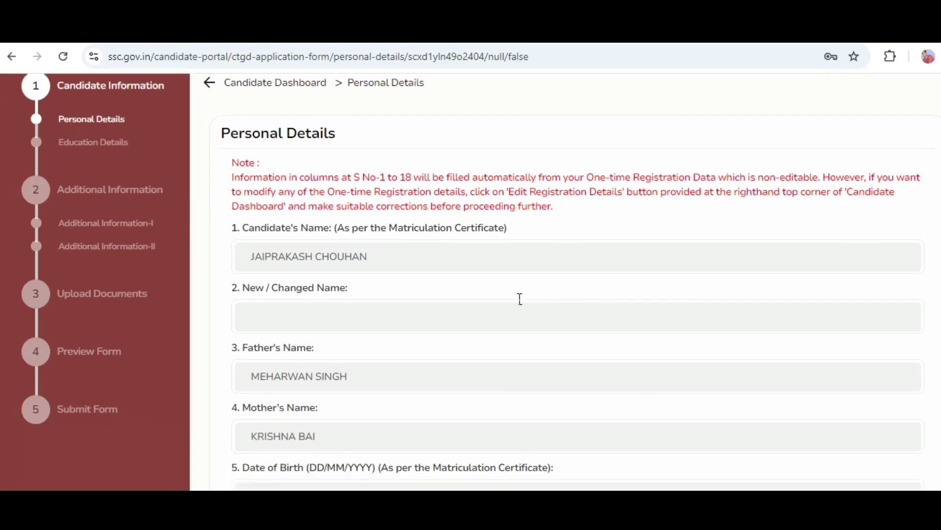
{"action": "scroll", "coordinate": [551, 411], "scroll_direction": "down", "scroll_amount": 3}
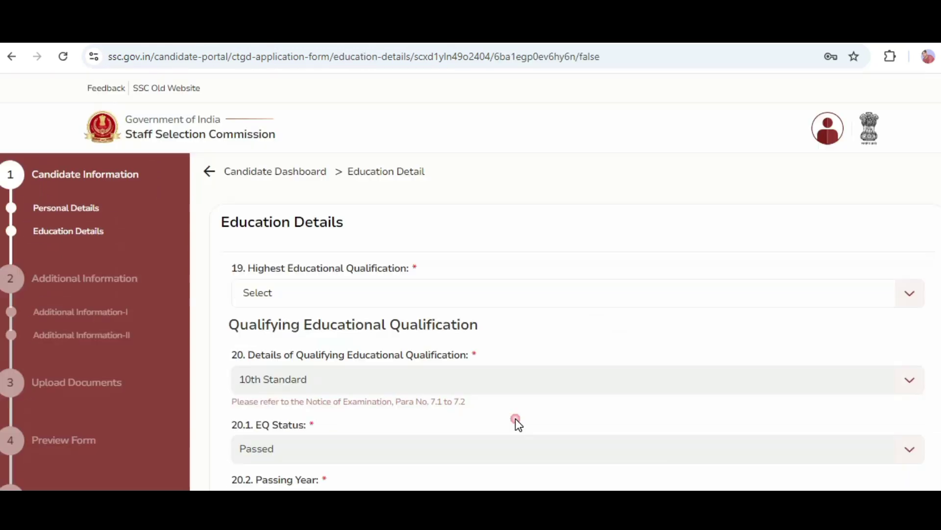
{"action": "left_click", "coordinate": [262, 295]}
{"action": "left_click", "coordinate": [318, 350]}
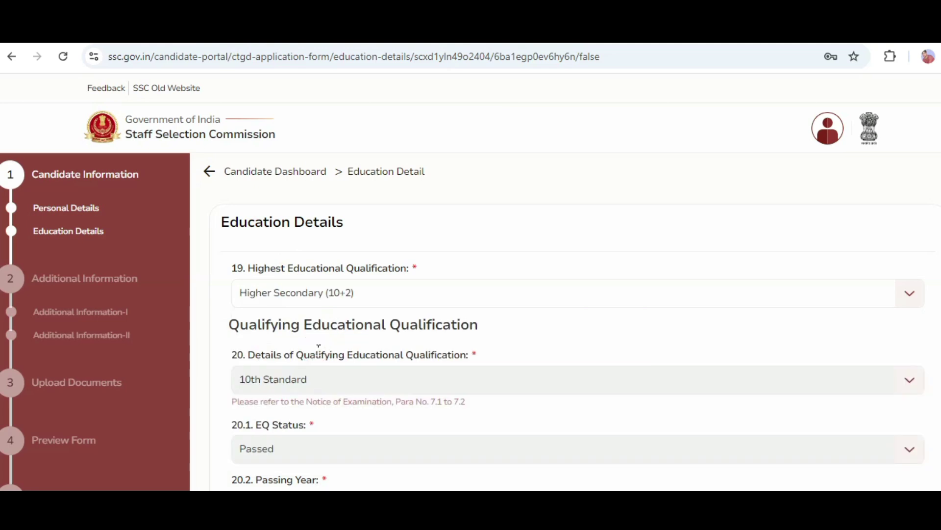
Step: Save the education details (10th passed 2019, 66.00%)
{"action": "scroll", "coordinate": [405, 310], "scroll_direction": "down", "scroll_amount": 3}
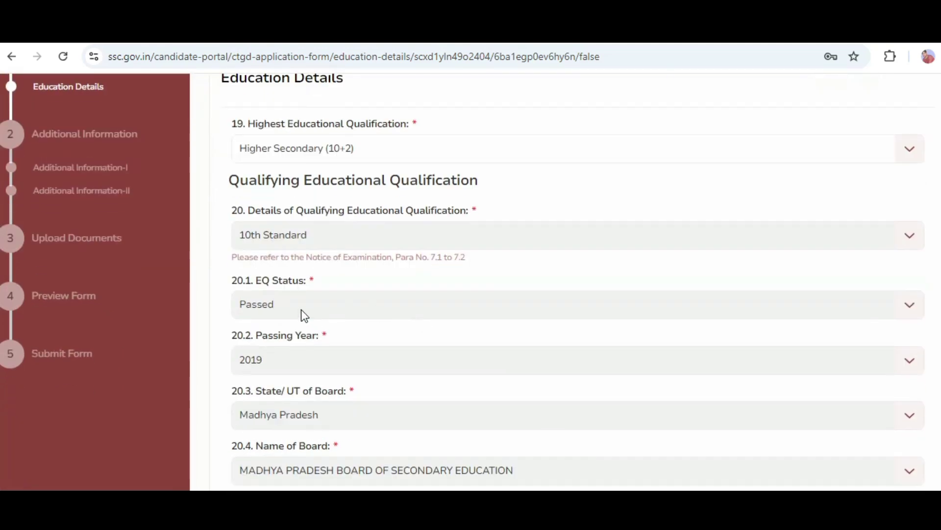
{"action": "scroll", "coordinate": [330, 353], "scroll_direction": "down", "scroll_amount": 3}
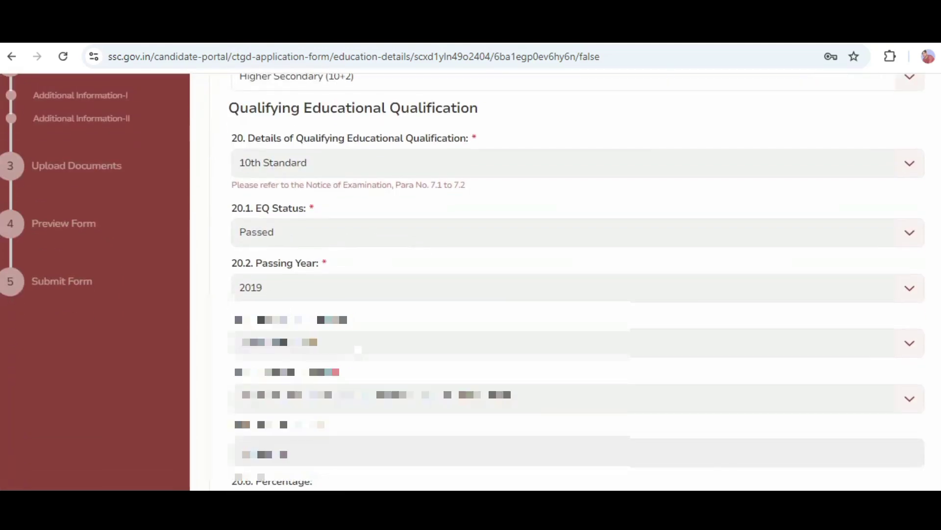
{"action": "scroll", "coordinate": [352, 316], "scroll_direction": "down", "scroll_amount": 2}
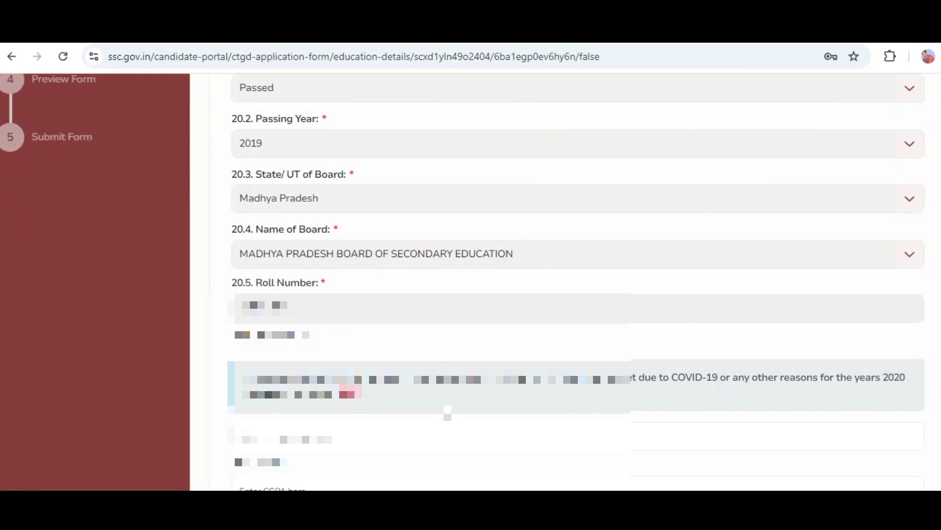
{"action": "scroll", "coordinate": [891, 264], "scroll_direction": "down", "scroll_amount": 5}
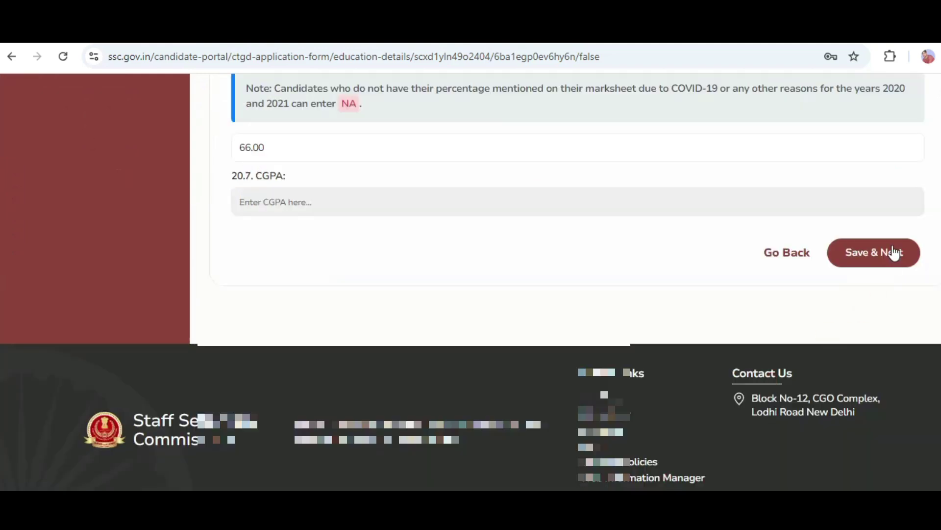
{"action": "left_click", "coordinate": [893, 252]}
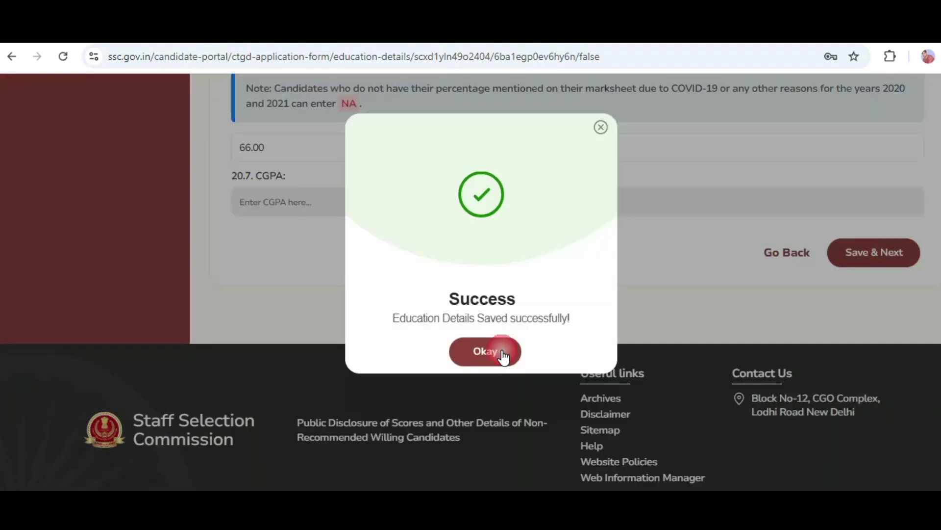
{"action": "left_click_drag", "start_coordinate": [443, 317], "coordinate": [507, 354]}
Step: Answer No to the ex-servicemen question and No to seeking age relaxation
{"action": "left_click", "coordinate": [506, 354]}
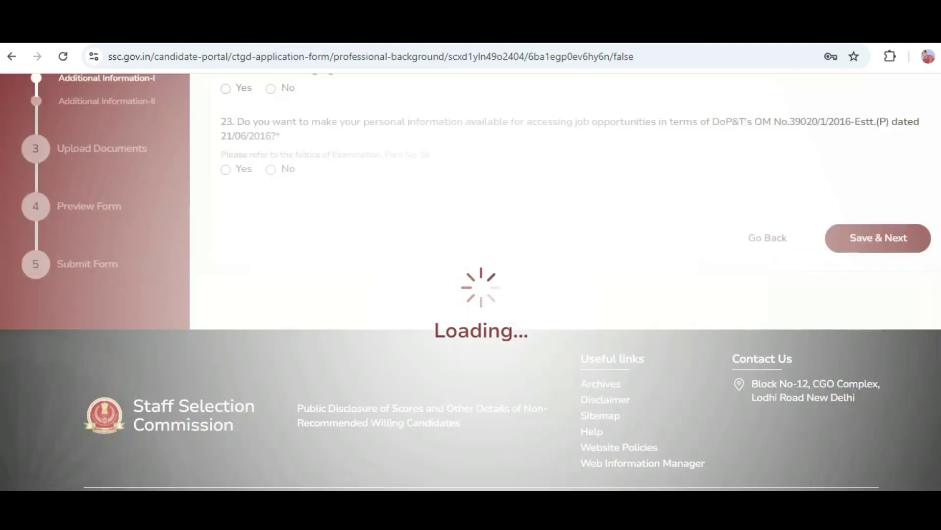
{"action": "scroll", "coordinate": [313, 173], "scroll_direction": "up", "scroll_amount": 2}
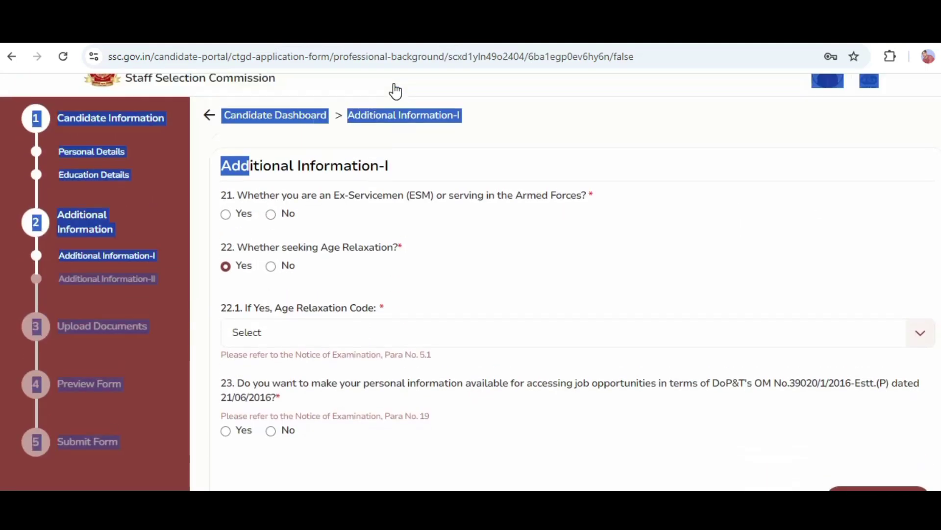
{"action": "left_click_drag", "start_coordinate": [254, 187], "coordinate": [391, 197]}
{"action": "scroll", "coordinate": [345, 233], "scroll_direction": "down", "scroll_amount": 1}
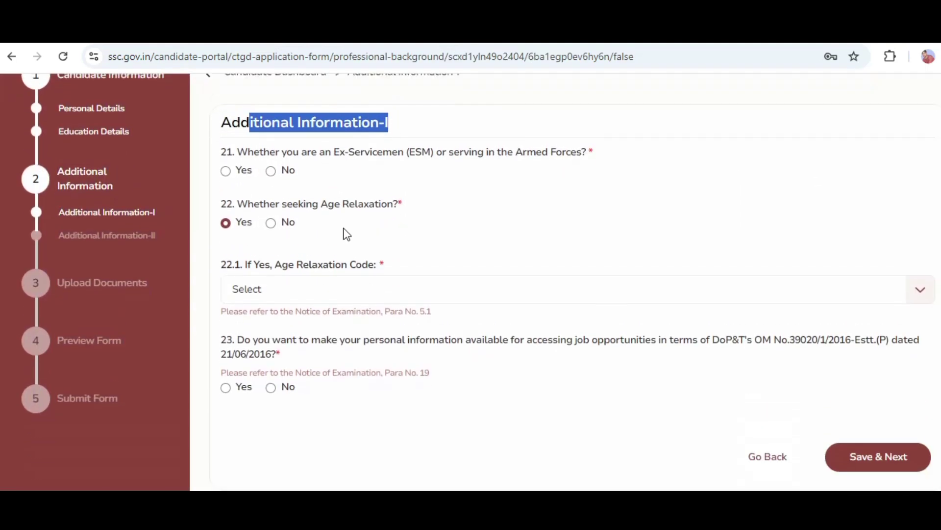
{"action": "left_click_drag", "start_coordinate": [260, 150], "coordinate": [498, 158]}
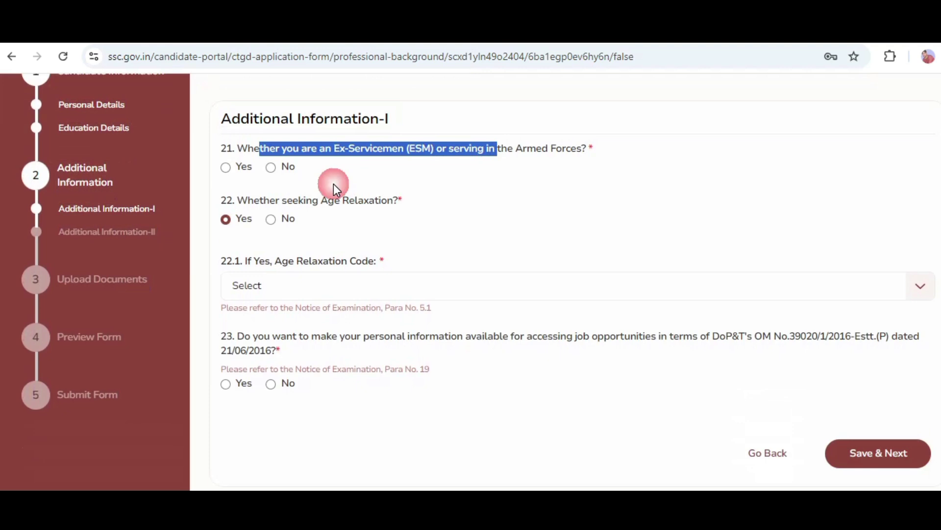
{"action": "left_click", "coordinate": [271, 166]}
{"action": "left_click_drag", "start_coordinate": [230, 193], "coordinate": [352, 212]}
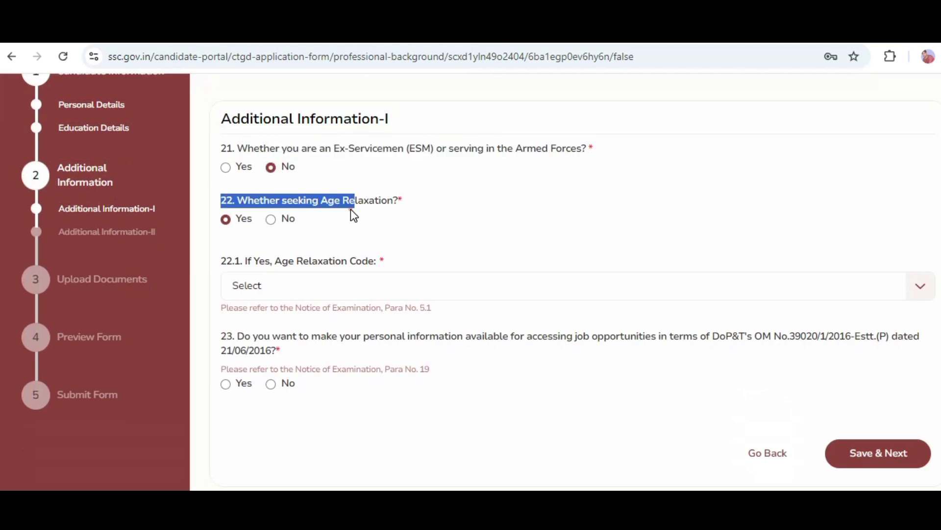
{"action": "left_click", "coordinate": [271, 220]}
Step: Answer Yes to sharing personal information for job opportunities, then acknowledge the saved message
{"action": "left_click_drag", "start_coordinate": [230, 254], "coordinate": [895, 258]}
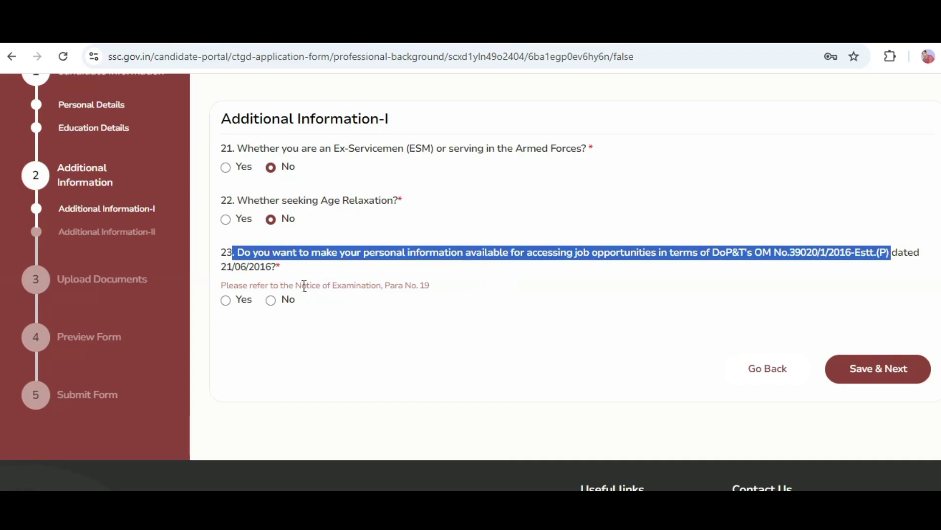
{"action": "left_click_drag", "start_coordinate": [232, 268], "coordinate": [314, 272]}
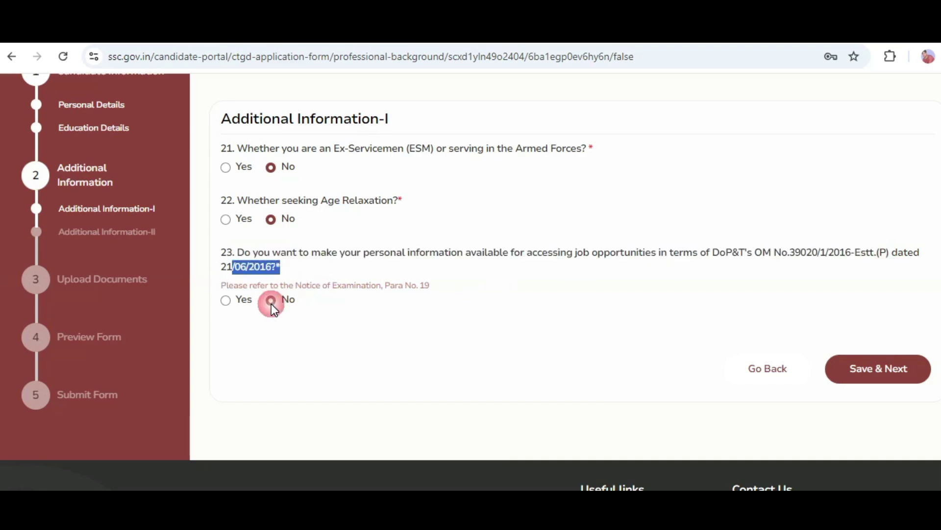
{"action": "left_click", "coordinate": [225, 300]}
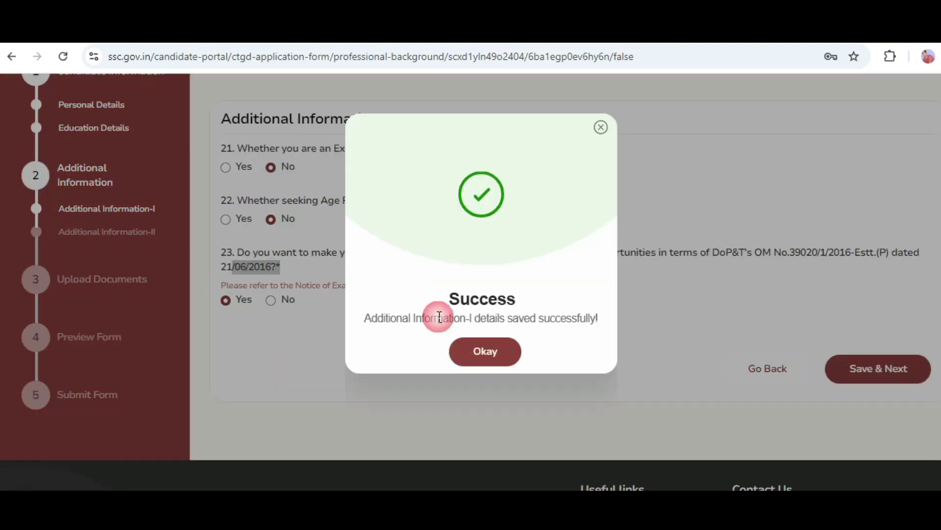
{"action": "double_click", "coordinate": [437, 312]}
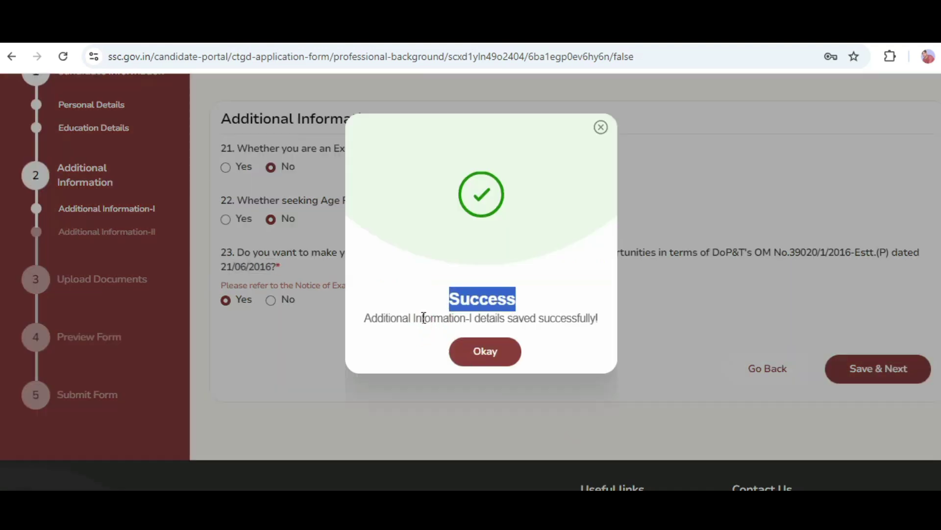
{"action": "left_click_drag", "start_coordinate": [424, 318], "coordinate": [422, 318]}
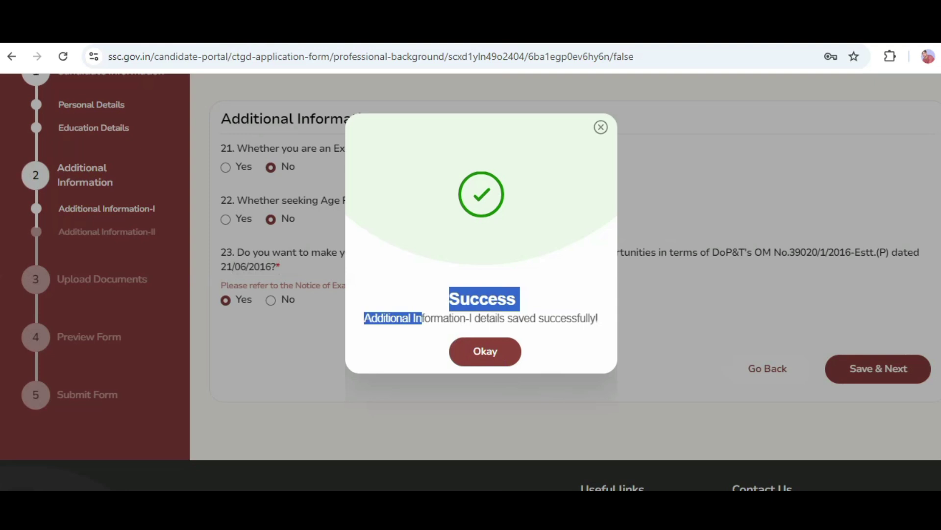
{"action": "left_click", "coordinate": [485, 351]}
Step: Set exam centre preferences to MPR-Indore (6006), MPR-Bhopal (6001) and MPR-Ujjain (6016)
{"action": "triple_click", "coordinate": [237, 122]}
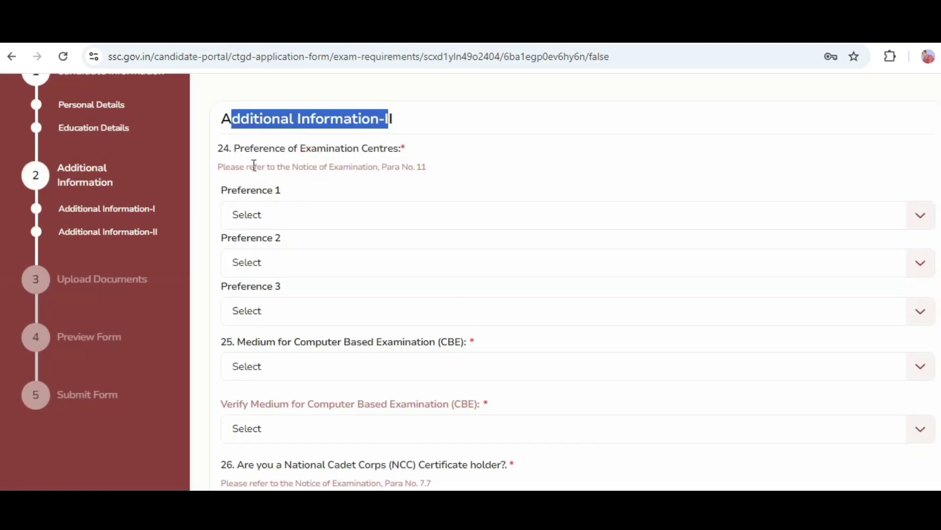
{"action": "left_click_drag", "start_coordinate": [245, 148], "coordinate": [368, 150]}
{"action": "left_click", "coordinate": [275, 214]}
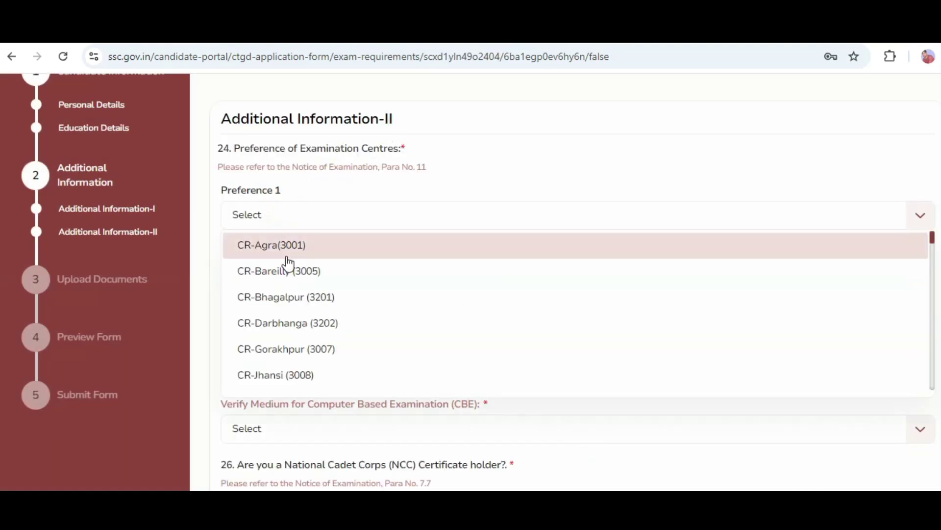
{"action": "scroll", "coordinate": [328, 309], "scroll_direction": "down", "scroll_amount": 10}
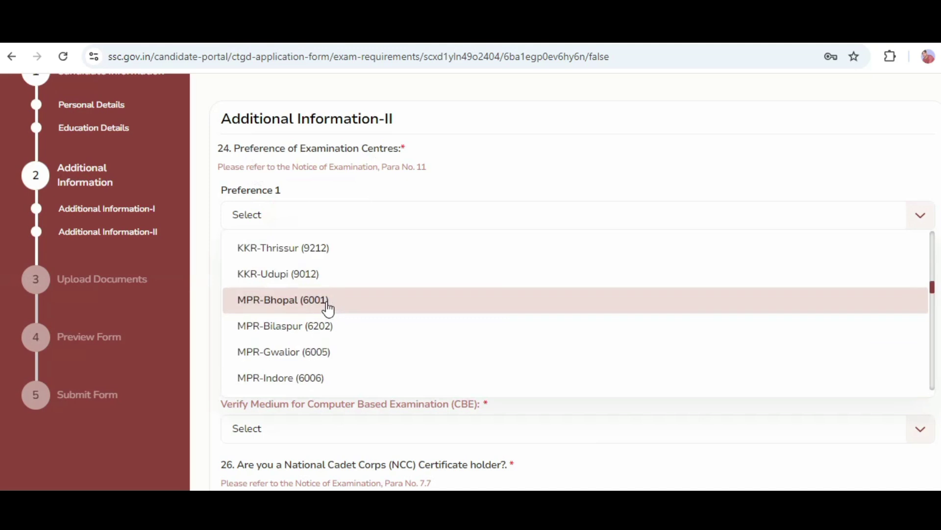
{"action": "left_click", "coordinate": [275, 376]}
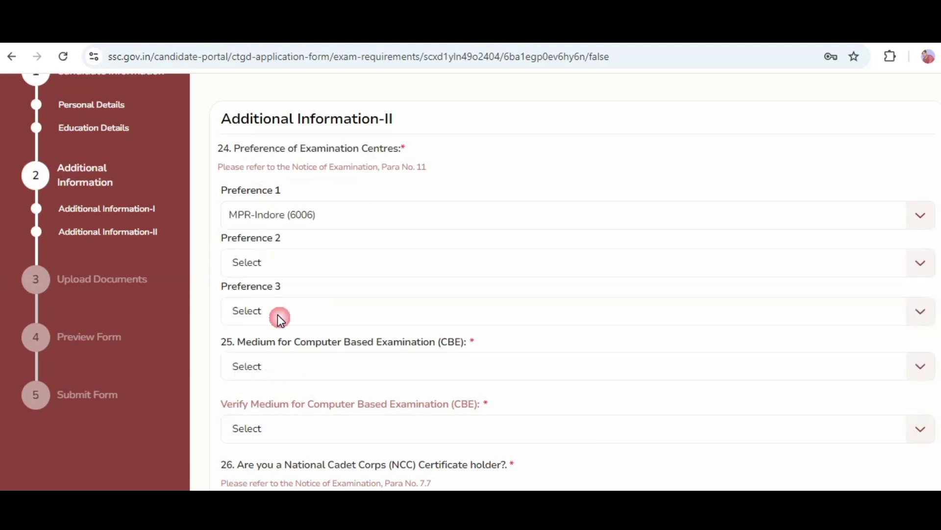
{"action": "left_click", "coordinate": [253, 264]}
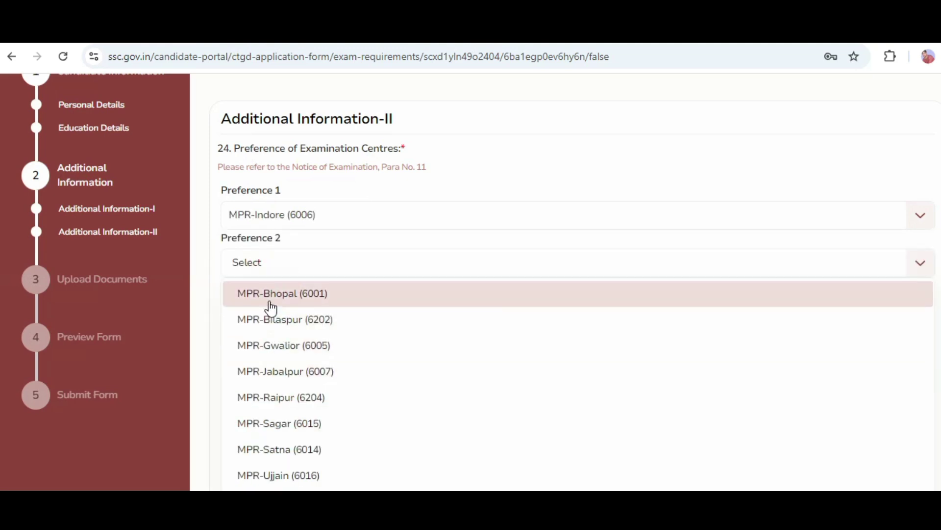
{"action": "left_click", "coordinate": [268, 299]}
{"action": "left_click", "coordinate": [269, 314]}
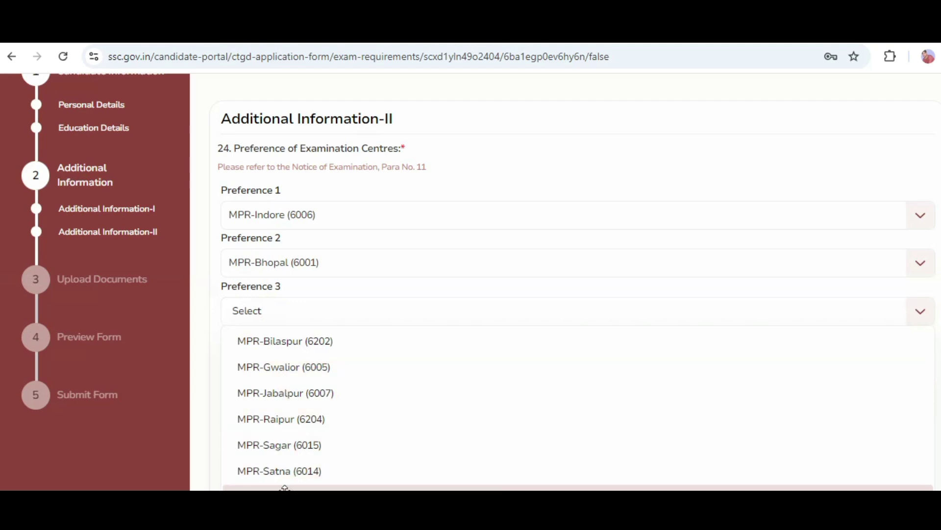
{"action": "scroll", "coordinate": [295, 444], "scroll_direction": "down", "scroll_amount": 2}
{"action": "left_click", "coordinate": [294, 444]}
Step: Set the exam medium and its verification to 01 - Hindi
{"action": "scroll", "coordinate": [272, 248], "scroll_direction": "down", "scroll_amount": 3}
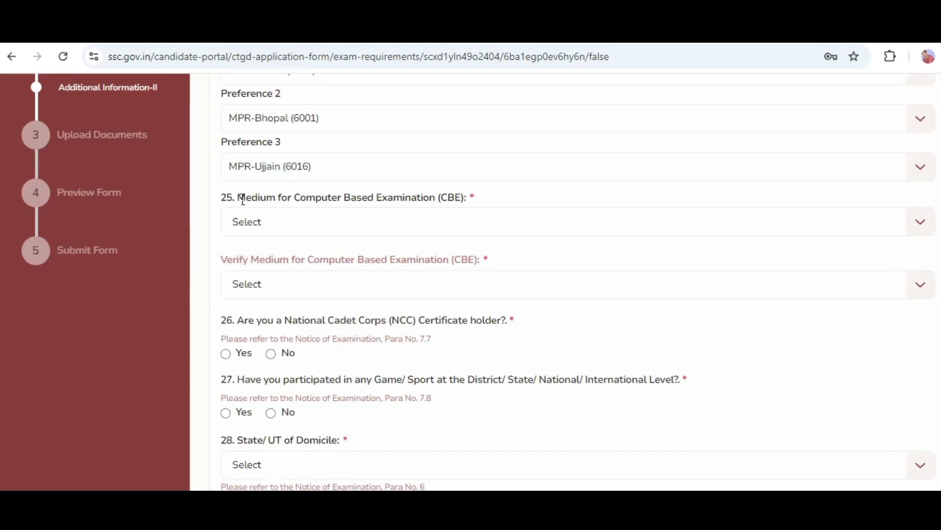
{"action": "left_click_drag", "start_coordinate": [243, 199], "coordinate": [467, 200]}
{"action": "left_click", "coordinate": [345, 232]}
{"action": "left_click", "coordinate": [289, 234]}
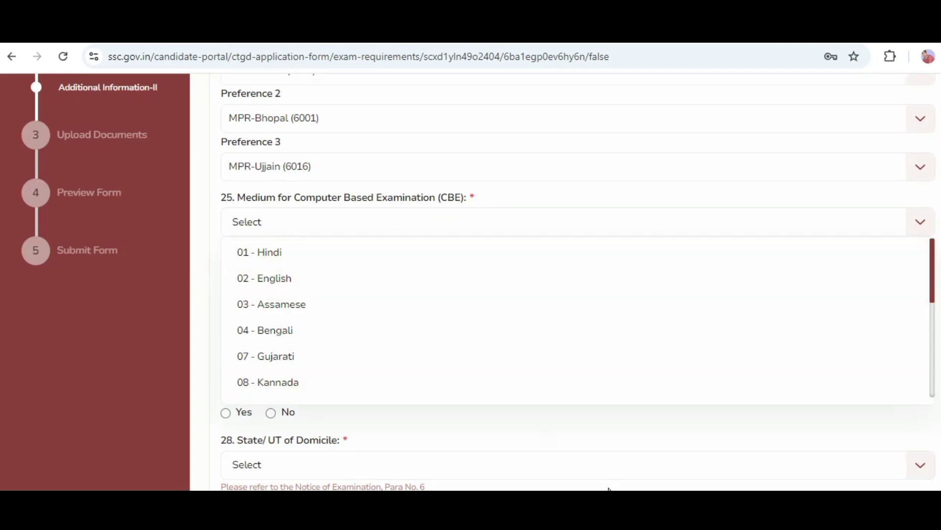
{"action": "left_click", "coordinate": [586, 465]}
{"action": "left_click", "coordinate": [300, 290]}
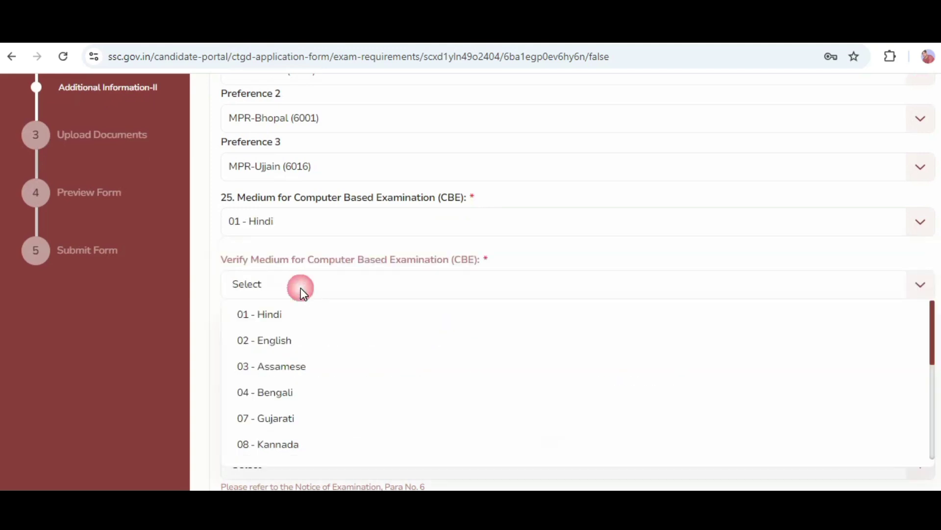
{"action": "left_click", "coordinate": [285, 316]}
Step: Answer No to both the NCC certificate and sports participation questions
{"action": "scroll", "coordinate": [293, 313], "scroll_direction": "down", "scroll_amount": 3}
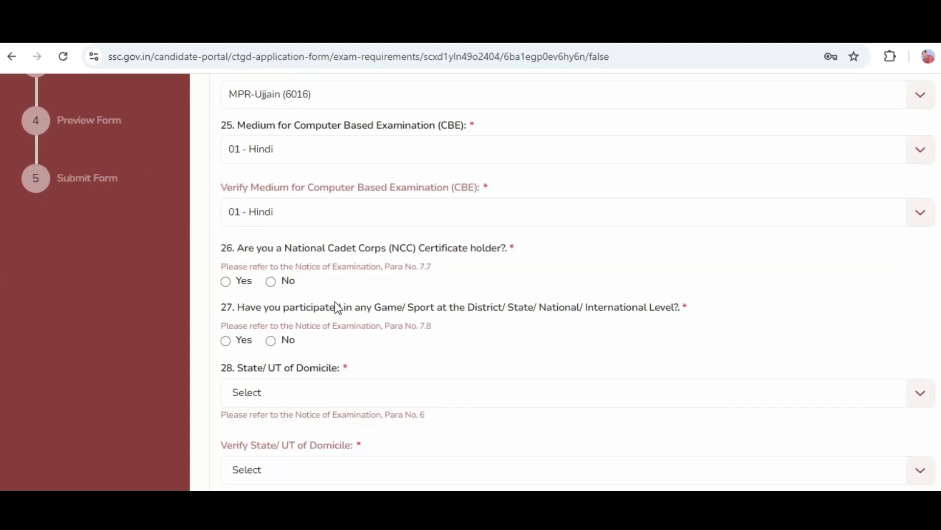
{"action": "left_click_drag", "start_coordinate": [243, 177], "coordinate": [501, 177]}
{"action": "left_click", "coordinate": [270, 210]}
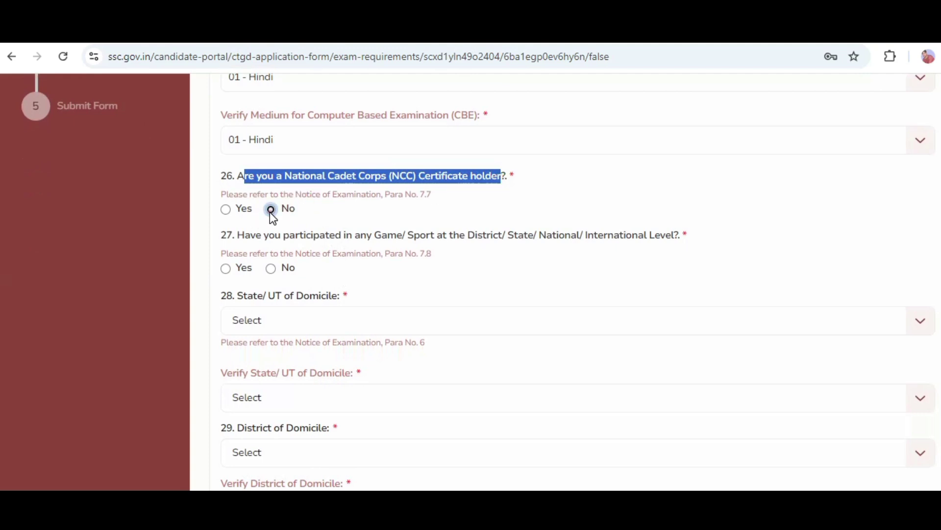
{"action": "left_click_drag", "start_coordinate": [245, 237], "coordinate": [594, 236]}
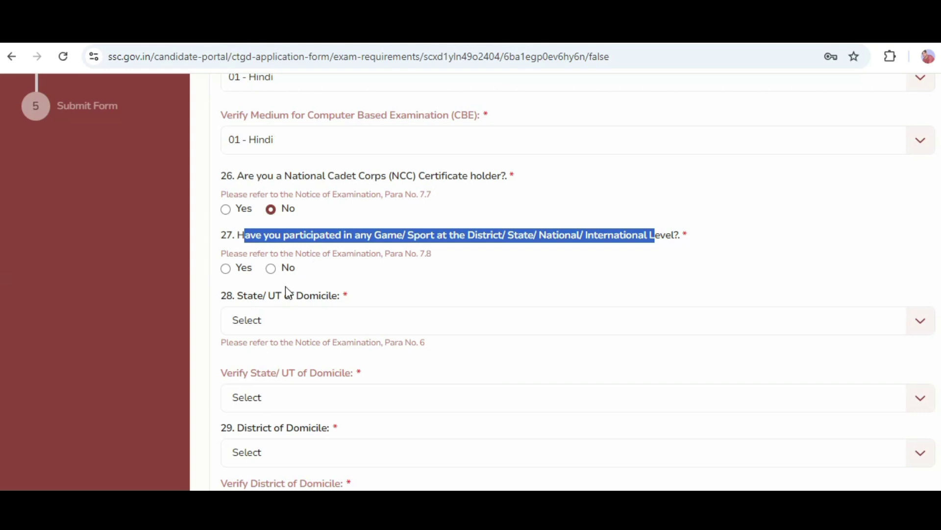
{"action": "left_click", "coordinate": [271, 269]}
{"action": "scroll", "coordinate": [378, 319], "scroll_direction": "down", "scroll_amount": 2}
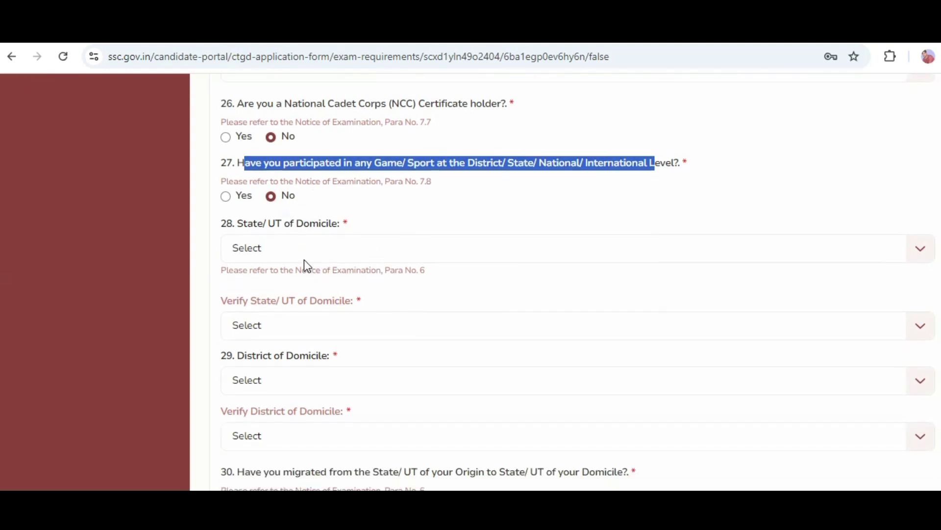
Step: Select and verify Madhya Pradesh as the state of domicile
{"action": "left_click", "coordinate": [305, 252]}
{"action": "key", "text": "m"}
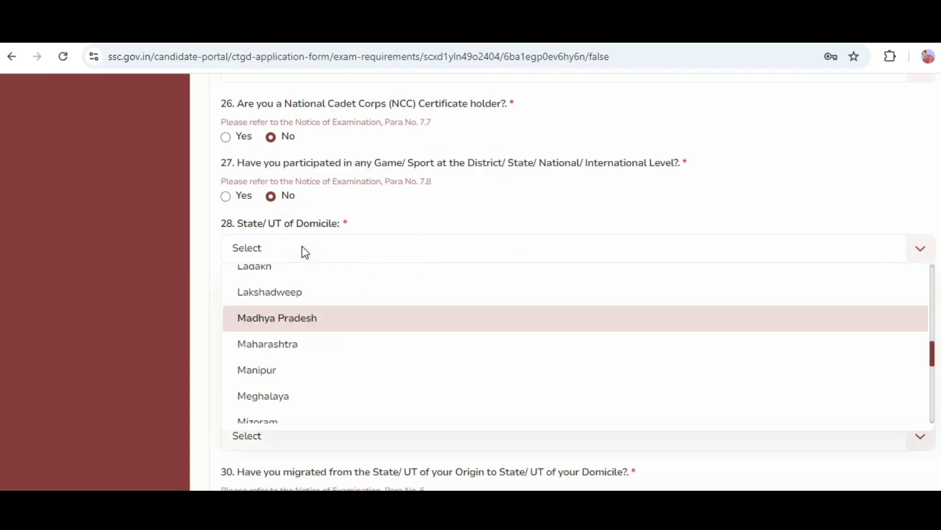
{"action": "left_click", "coordinate": [287, 318]}
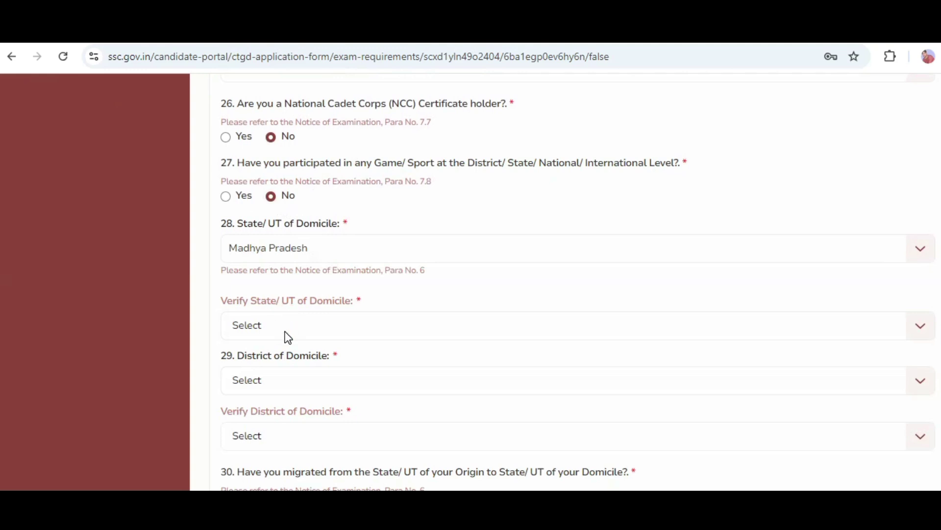
{"action": "left_click", "coordinate": [289, 338]}
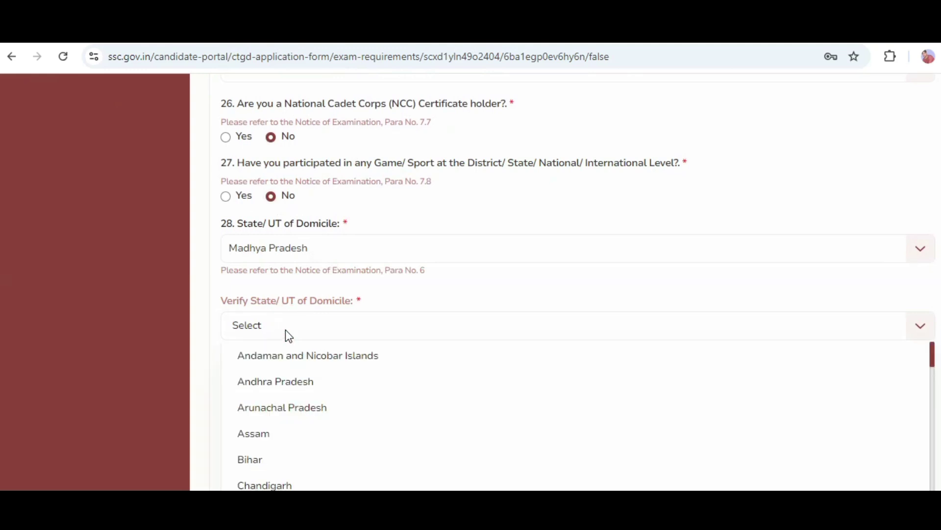
{"action": "key", "text": "m"}
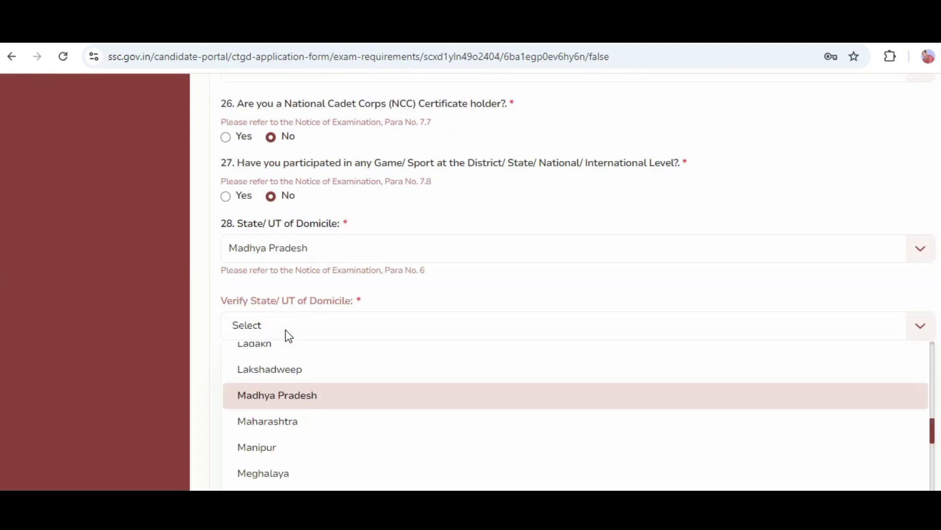
{"action": "left_click", "coordinate": [283, 396]}
Step: Select and verify Sehore as the district of domicile
{"action": "scroll", "coordinate": [344, 353], "scroll_direction": "down", "scroll_amount": 3}
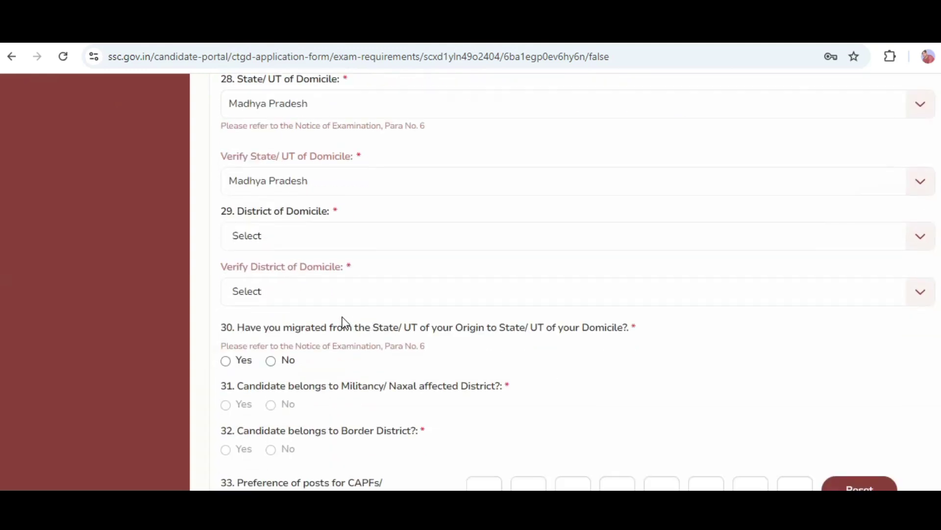
{"action": "left_click", "coordinate": [244, 245]}
{"action": "key", "text": "s"}
{"action": "left_click", "coordinate": [273, 375]}
{"action": "left_click", "coordinate": [290, 300]}
{"action": "scroll", "coordinate": [275, 366], "scroll_direction": "down", "scroll_amount": 2}
{"action": "key", "text": "s"}
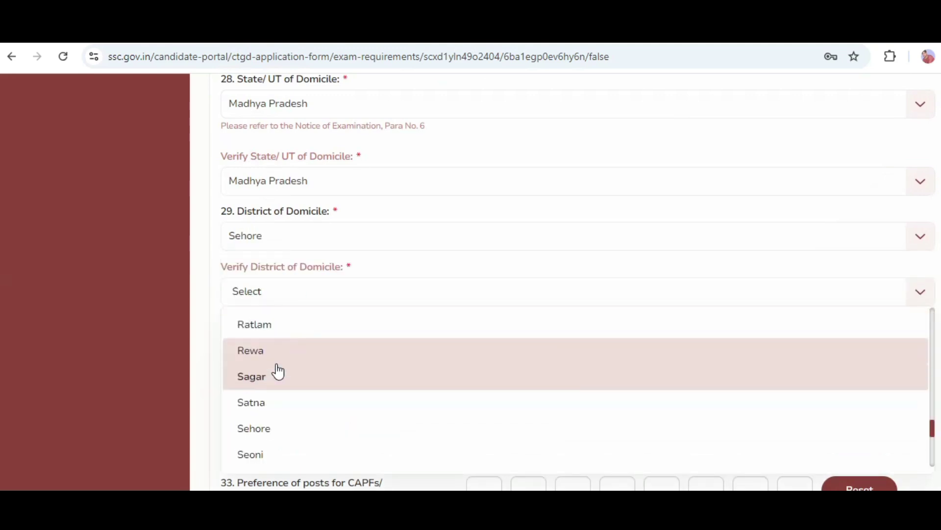
{"action": "left_click", "coordinate": [273, 429]}
Step: Answer No to the question about having migrated
{"action": "scroll", "coordinate": [286, 277], "scroll_direction": "down", "scroll_amount": 3}
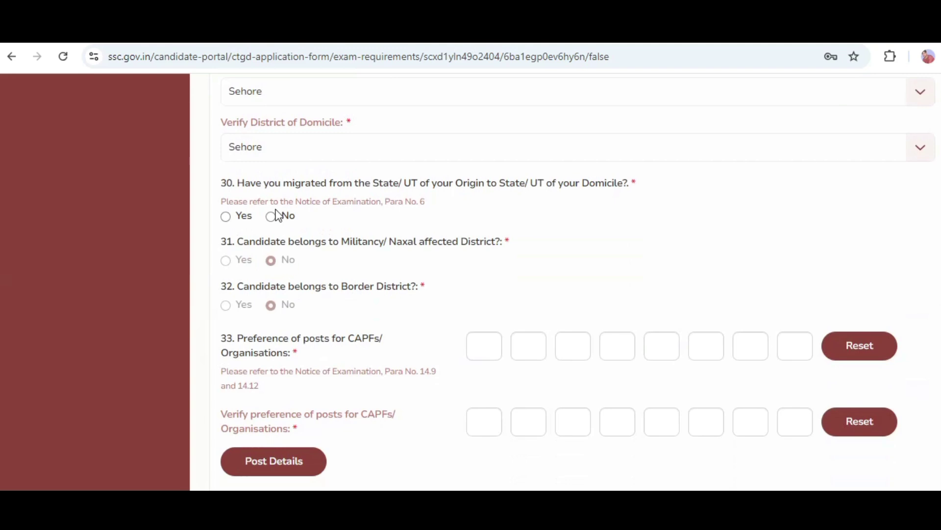
{"action": "left_click_drag", "start_coordinate": [636, 183], "coordinate": [370, 189]}
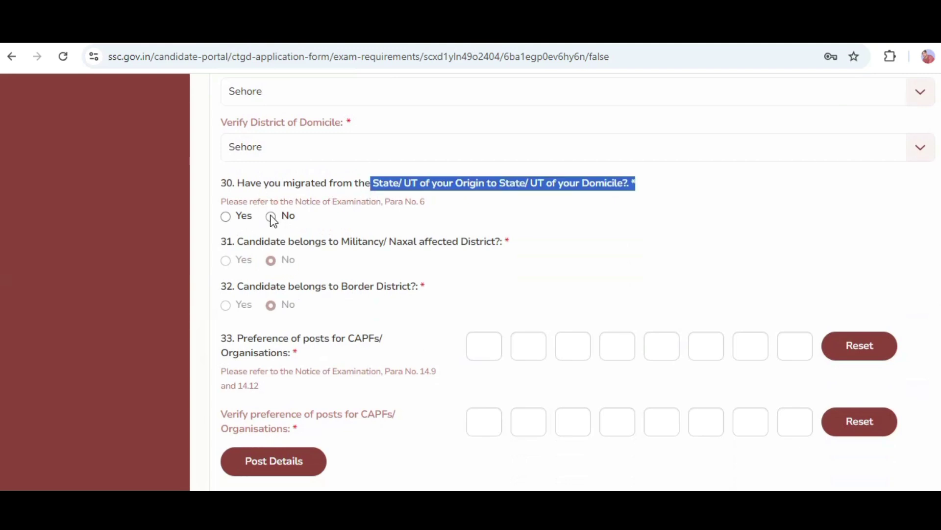
{"action": "left_click", "coordinate": [287, 217]}
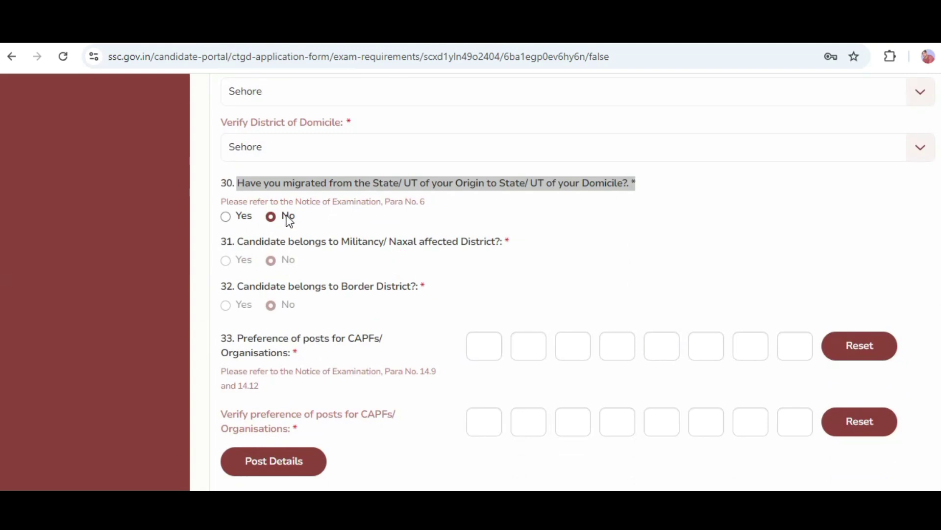
{"action": "left_click_drag", "start_coordinate": [245, 244], "coordinate": [406, 245]}
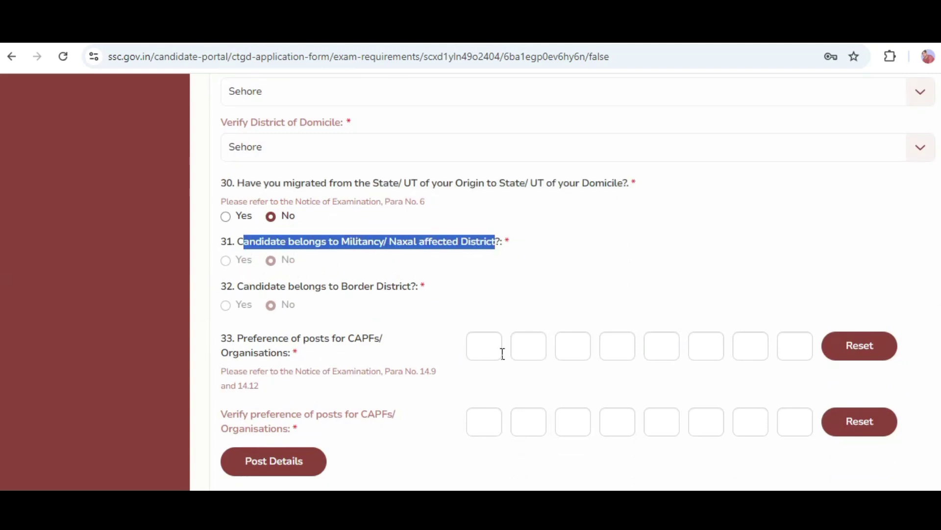
{"action": "scroll", "coordinate": [502, 353], "scroll_direction": "down", "scroll_amount": 2}
{"action": "left_click_drag", "start_coordinate": [227, 267], "coordinate": [298, 281]}
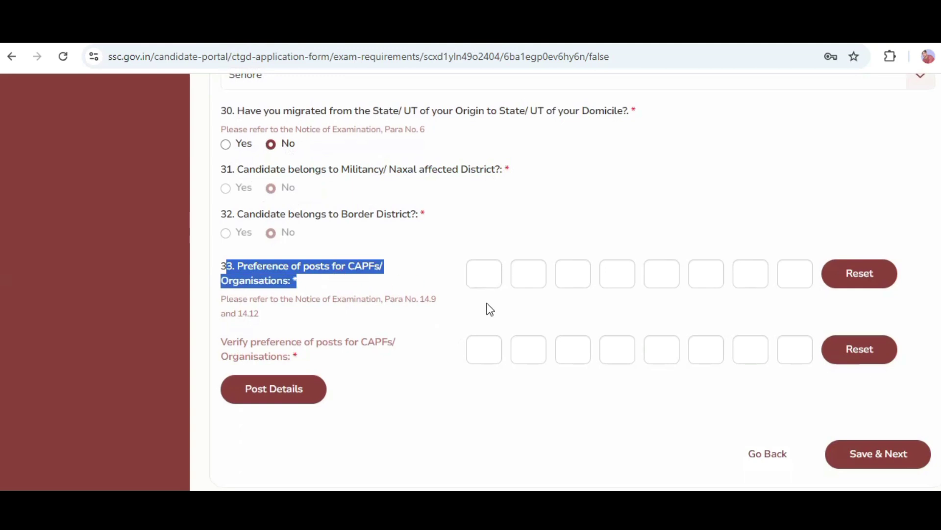
{"action": "left_click_drag", "start_coordinate": [225, 342], "coordinate": [353, 357]}
{"action": "left_click", "coordinate": [273, 395]}
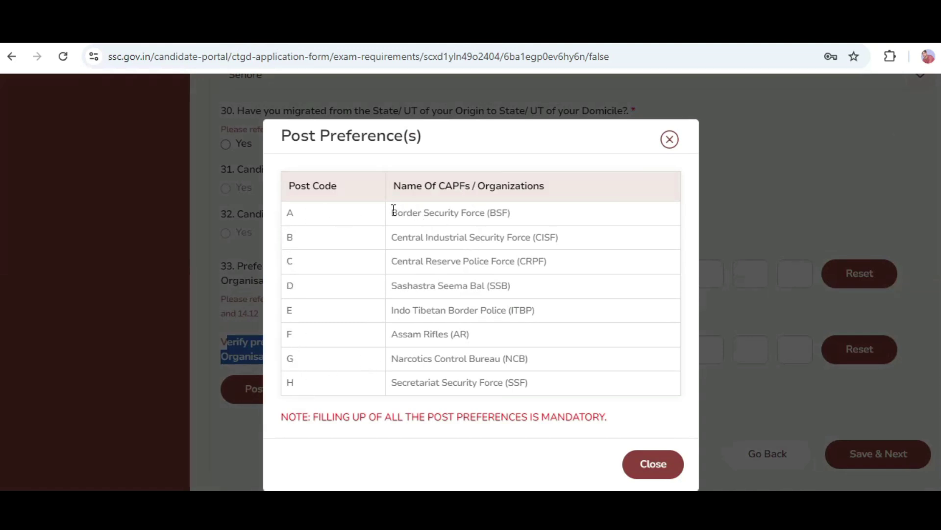
{"action": "left_click_drag", "start_coordinate": [393, 211], "coordinate": [509, 213]}
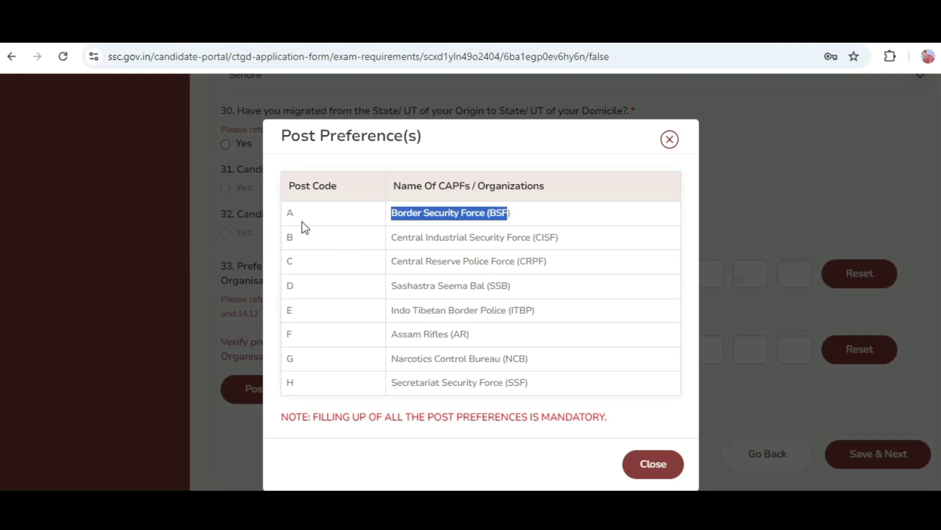
{"action": "left_click_drag", "start_coordinate": [393, 239], "coordinate": [589, 246]}
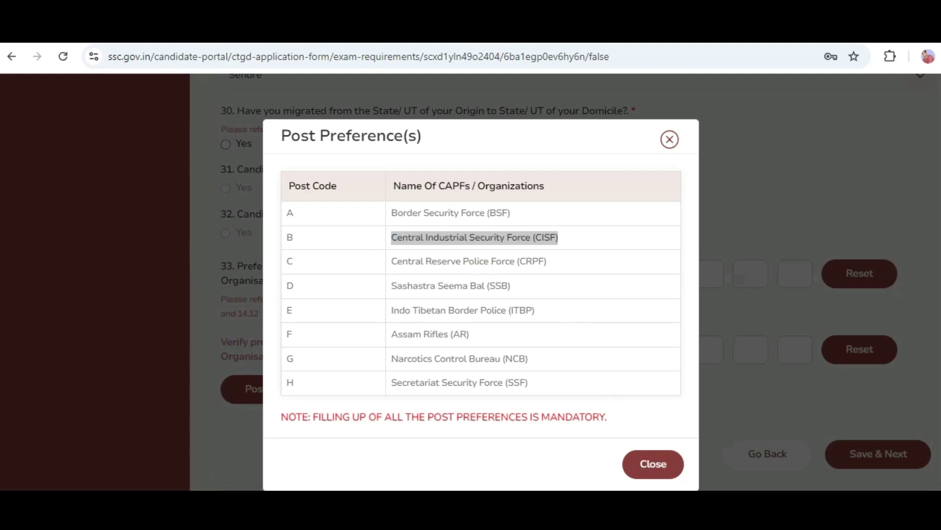
{"action": "key", "text": "Escape"}
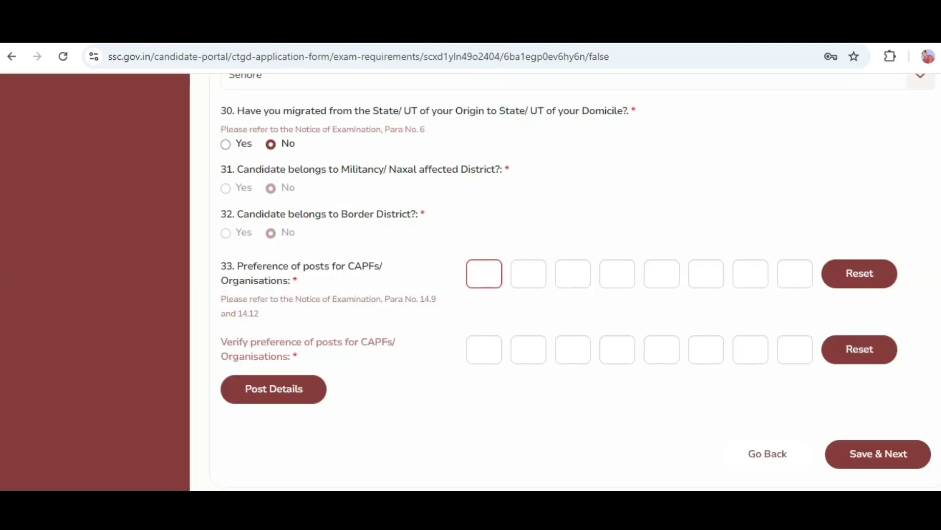
Step: Enter the CAPF post preference order B, D, A, H, E, C, G, F in the preference boxes
{"action": "left_click", "coordinate": [477, 279]}
{"action": "type", "text": "B"}
{"action": "left_click", "coordinate": [536, 273]}
{"action": "type", "text": "D"}
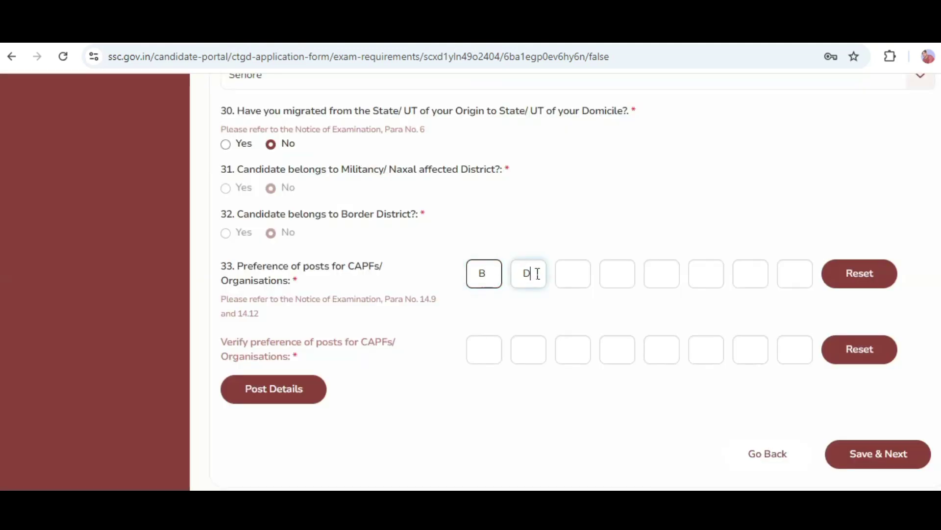
{"action": "left_click", "coordinate": [570, 281]}
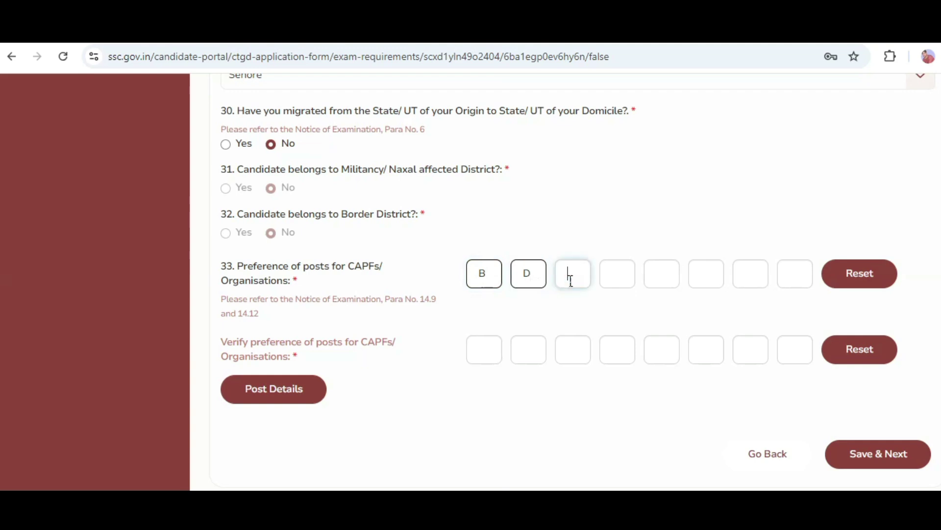
{"action": "type", "text": "A"}
{"action": "left_click", "coordinate": [628, 276]}
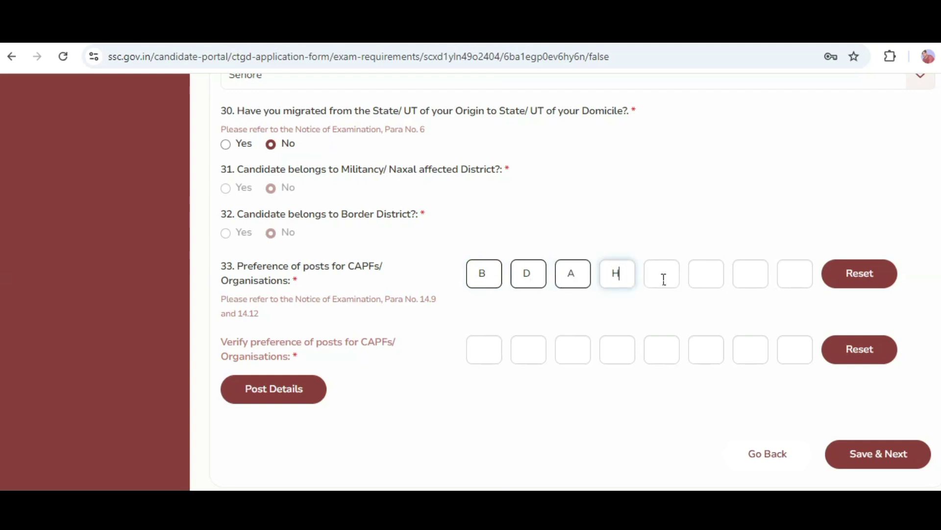
{"action": "left_click", "coordinate": [665, 279]}
{"action": "type", "text": "E"}
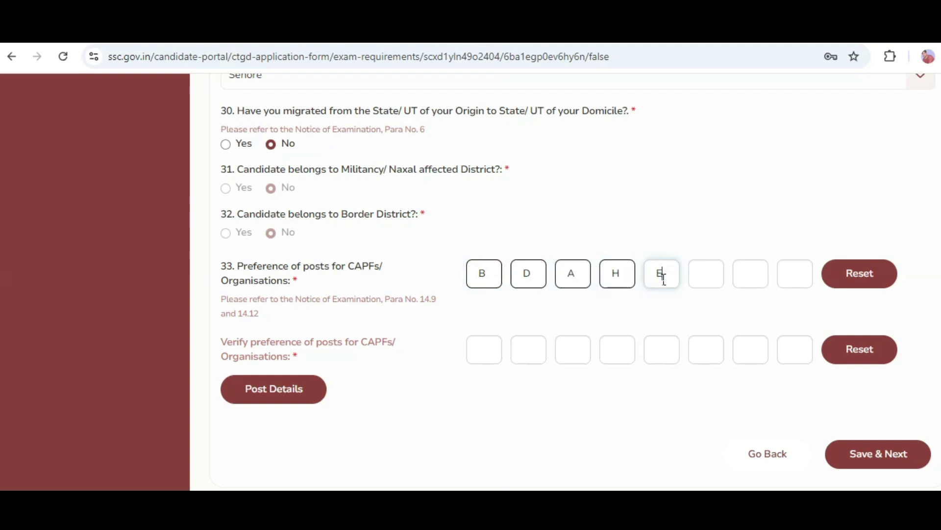
{"action": "left_click", "coordinate": [711, 280]}
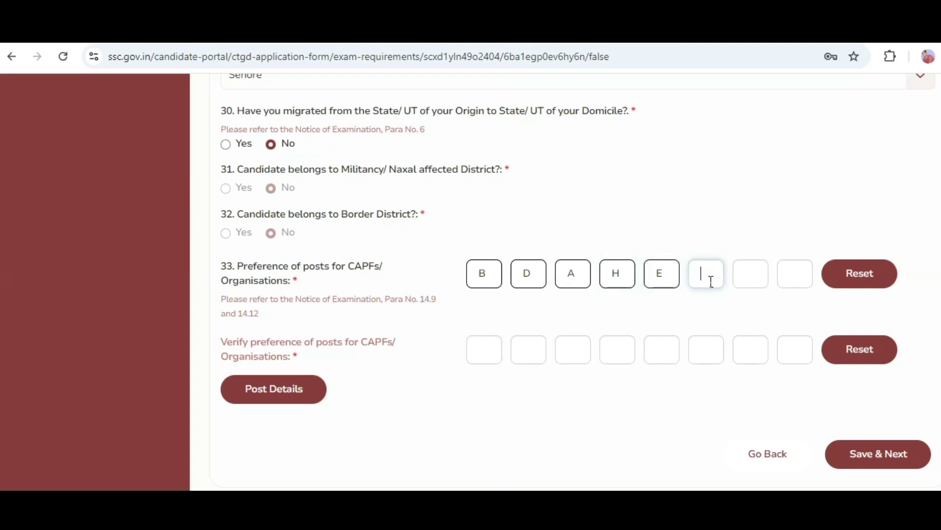
{"action": "left_click", "coordinate": [755, 274]}
{"action": "type", "text": "G"}
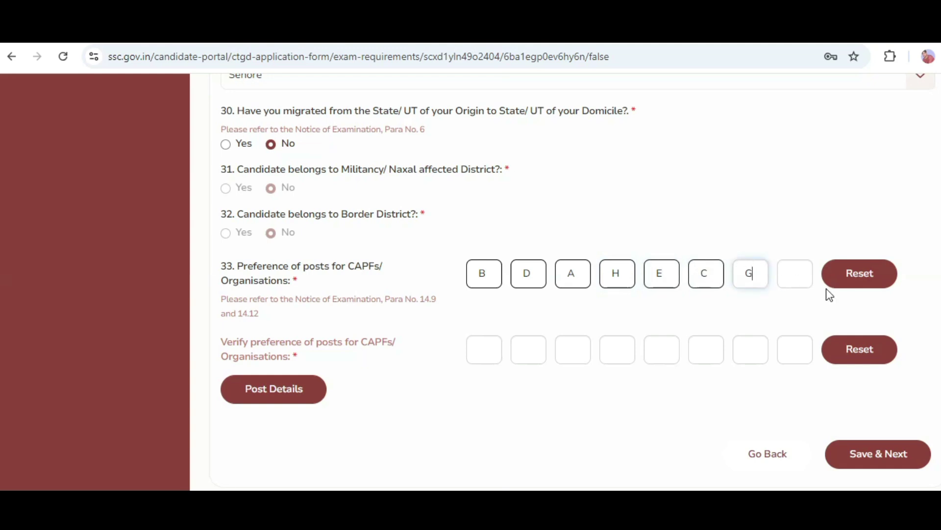
{"action": "left_click", "coordinate": [800, 278]}
{"action": "type", "text": "F"}
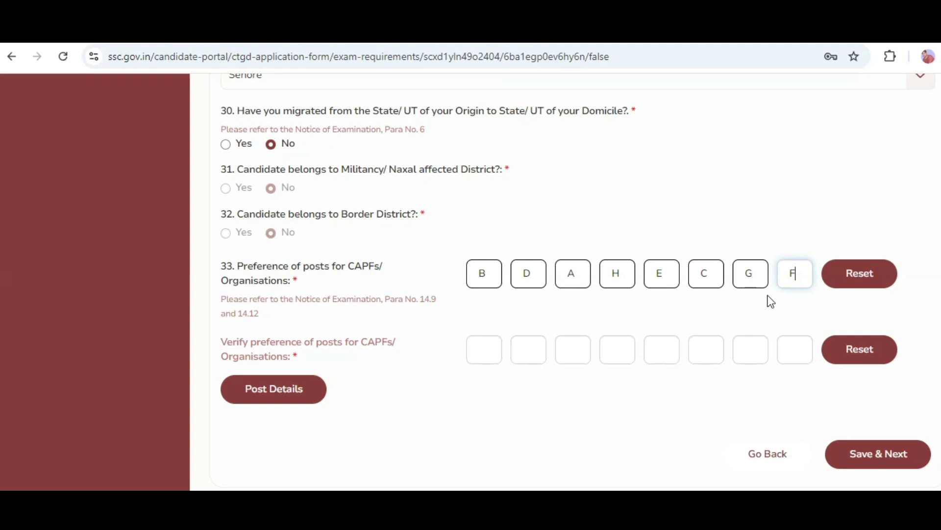
{"action": "left_click", "coordinate": [483, 356]}
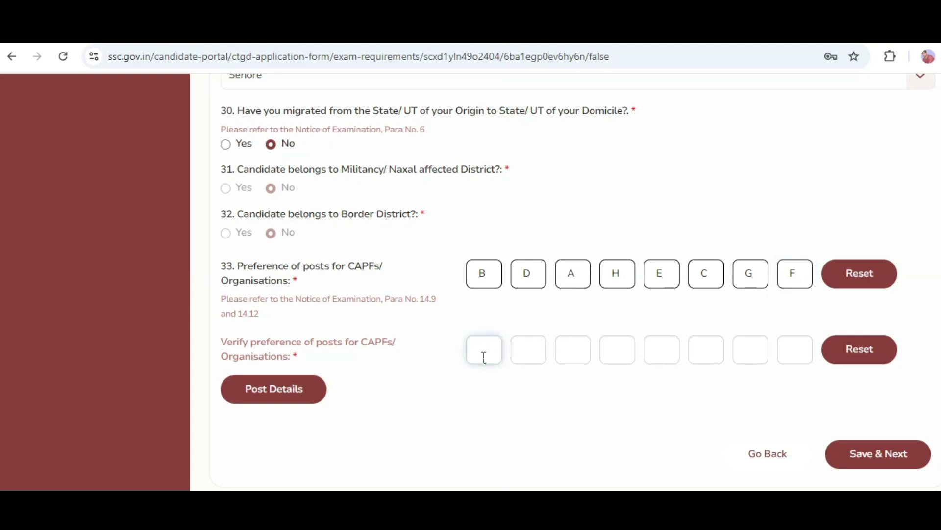
{"action": "type", "text": "D"}
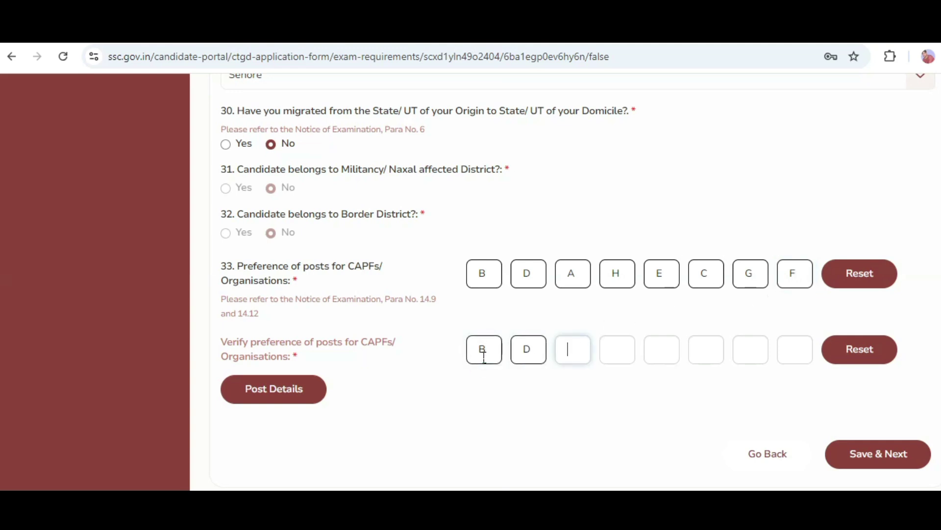
{"action": "type", "text": "A"}
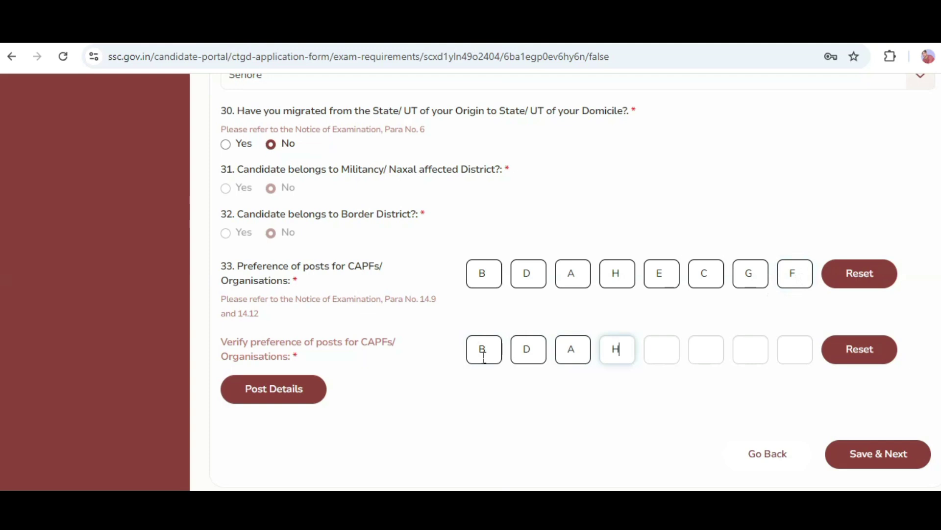
{"action": "type", "text": "HE"}
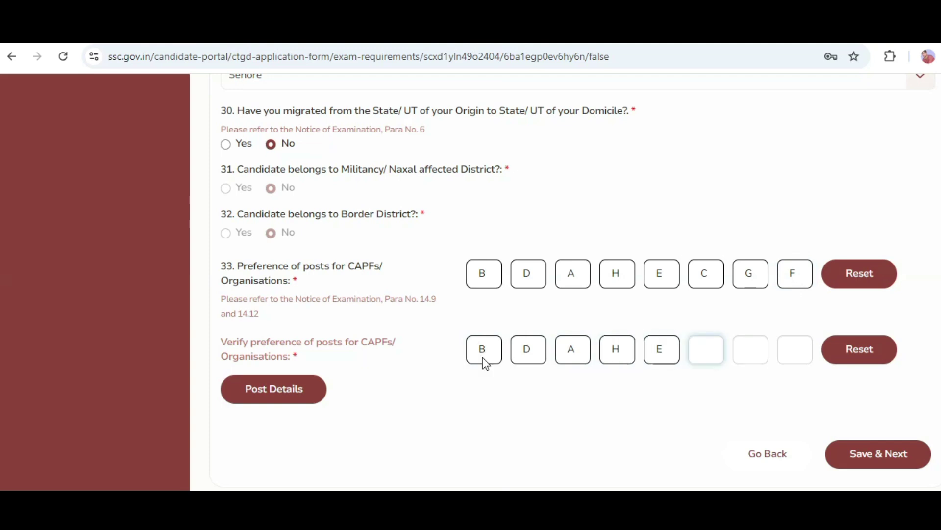
{"action": "type", "text": "G"}
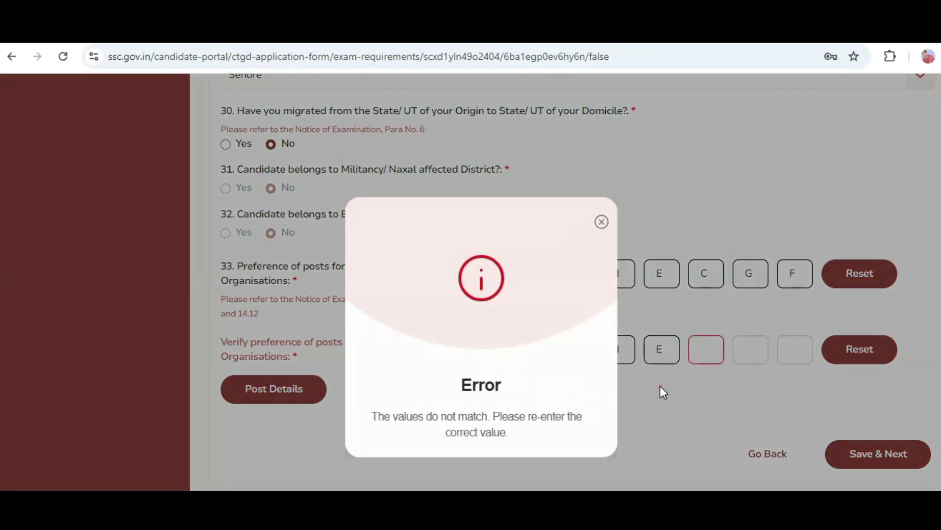
{"action": "left_click", "coordinate": [601, 222]}
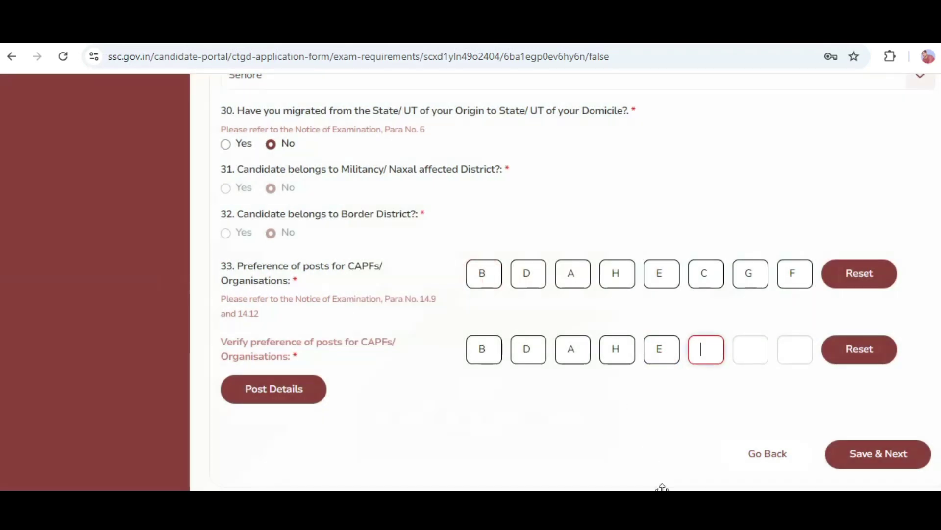
{"action": "type", "text": "CG"}
{"action": "left_click", "coordinate": [794, 349]}
{"action": "type", "text": "F"}
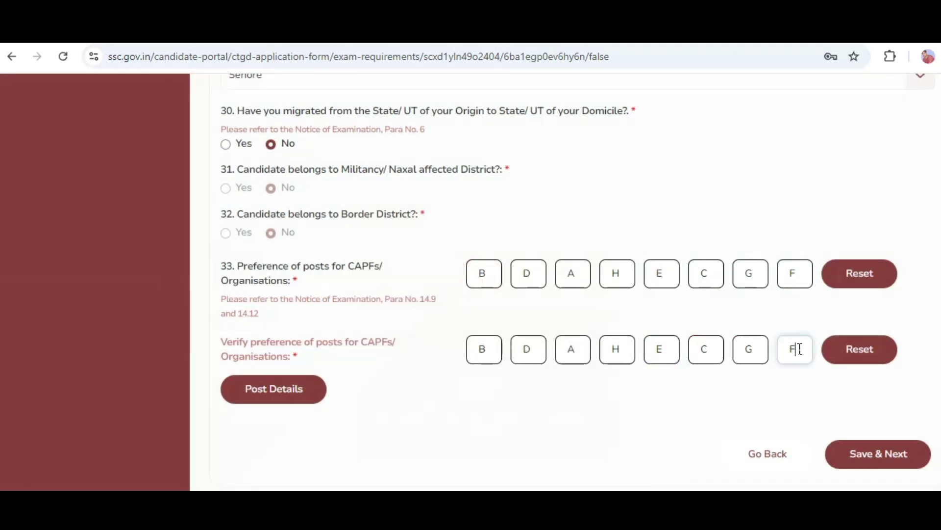
{"action": "left_click", "coordinate": [743, 411]}
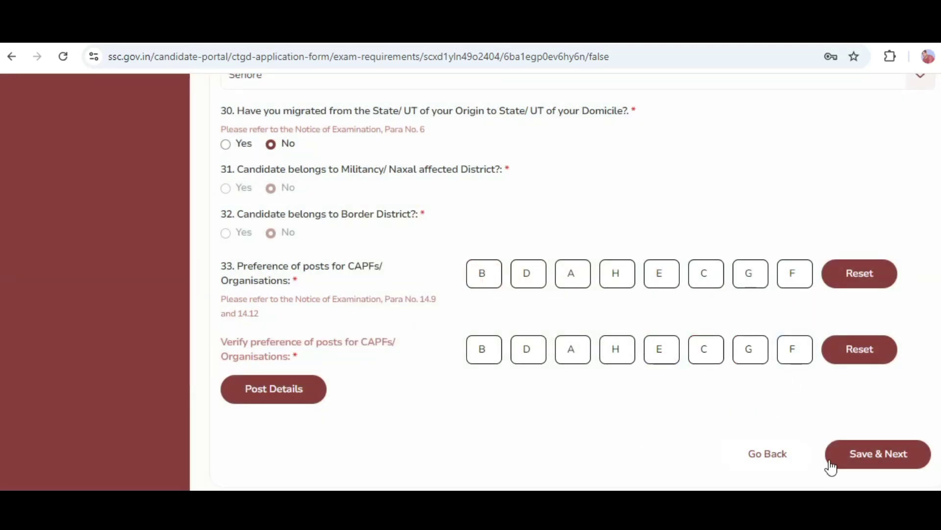
Step: Save the Additional Information-II details and acknowledge the success message
{"action": "left_click", "coordinate": [854, 460]}
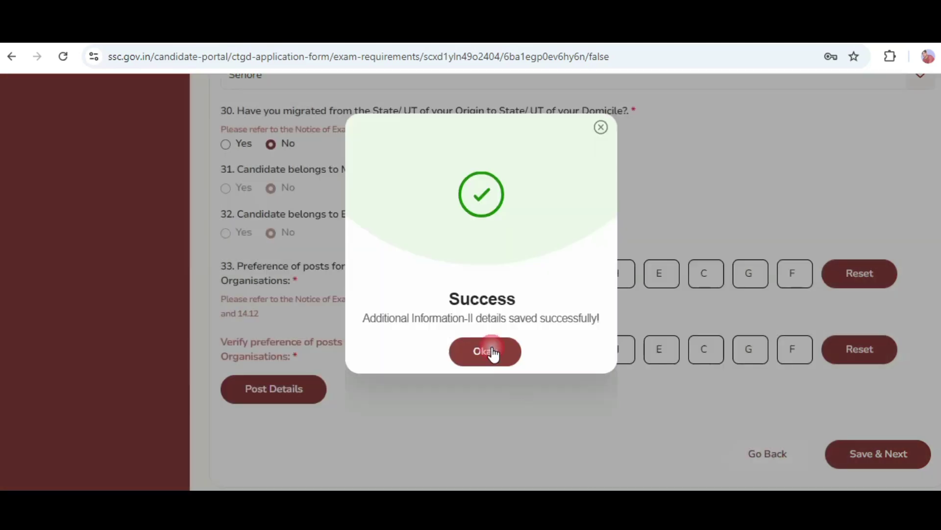
{"action": "left_click_drag", "start_coordinate": [363, 318], "coordinate": [593, 328]}
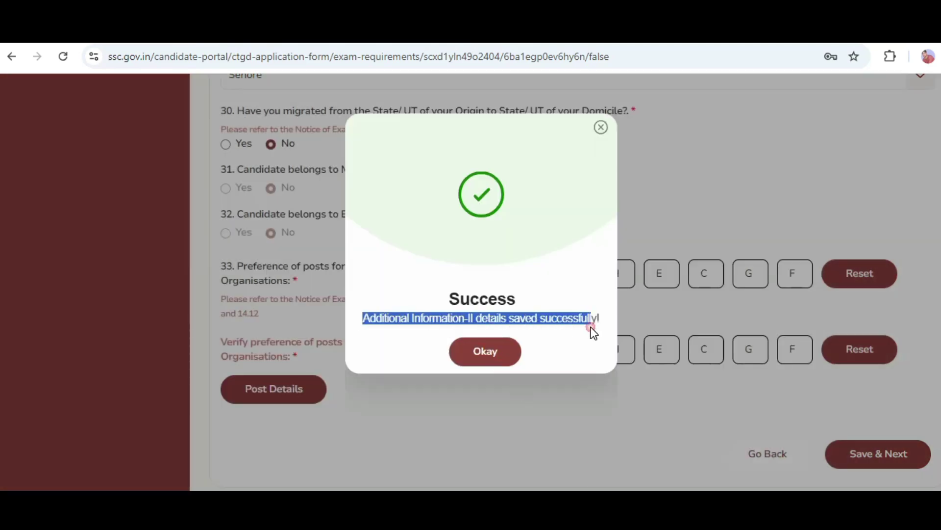
{"action": "left_click", "coordinate": [505, 348]}
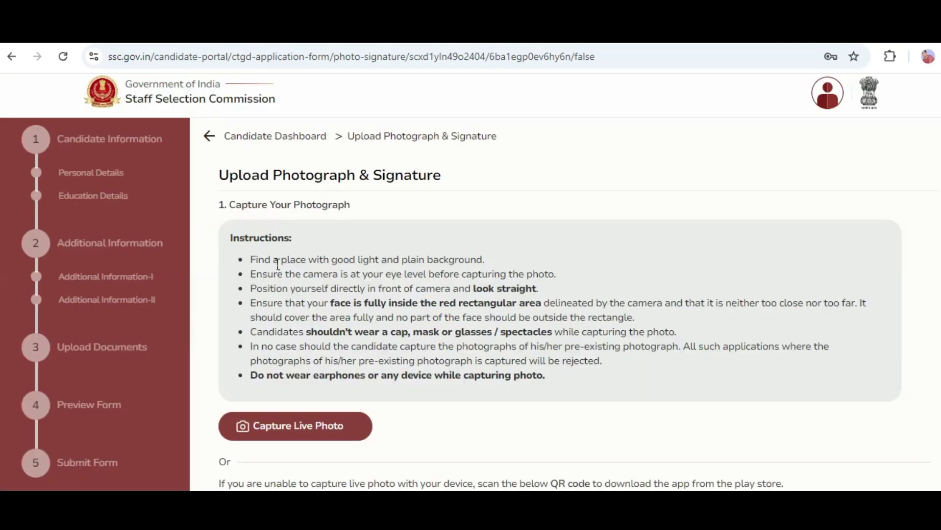
{"action": "left_click_drag", "start_coordinate": [233, 183], "coordinate": [426, 179]}
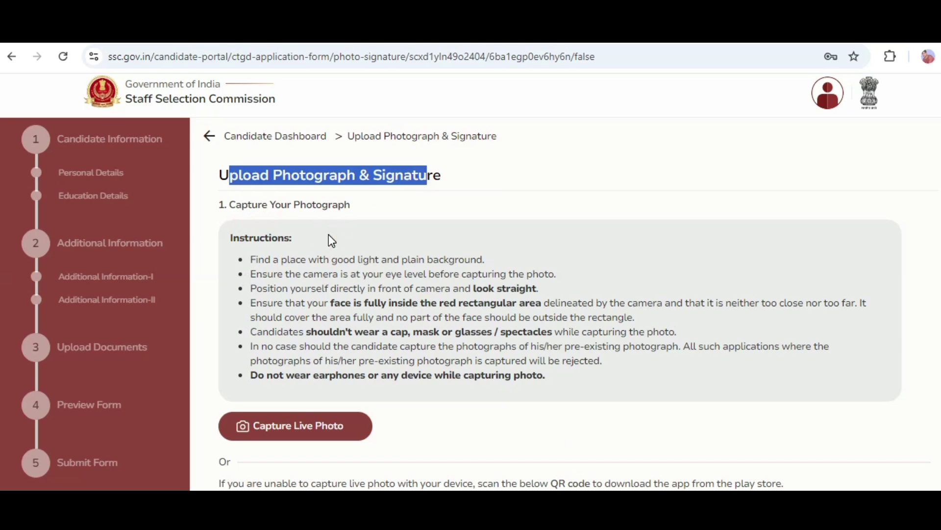
{"action": "left_click_drag", "start_coordinate": [232, 205], "coordinate": [410, 225]}
{"action": "left_click", "coordinate": [305, 273]}
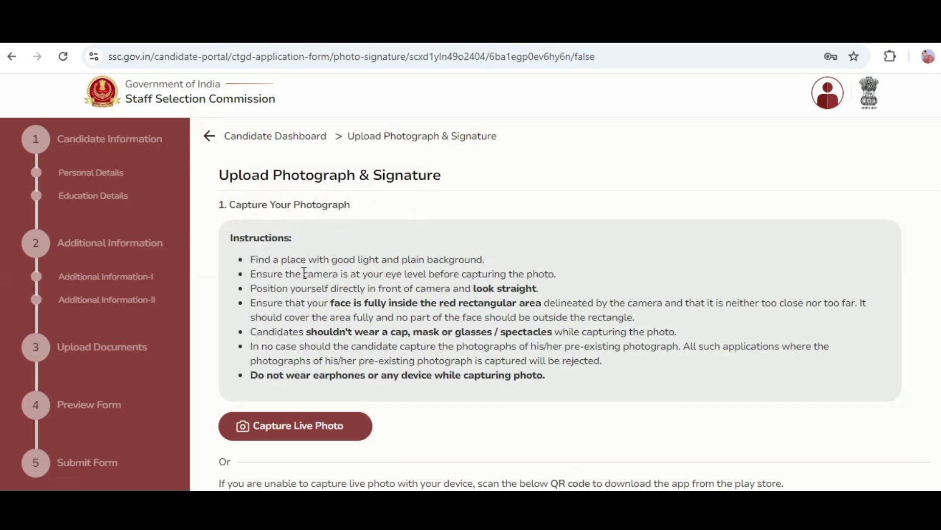
{"action": "left_click_drag", "start_coordinate": [257, 260], "coordinate": [466, 260]}
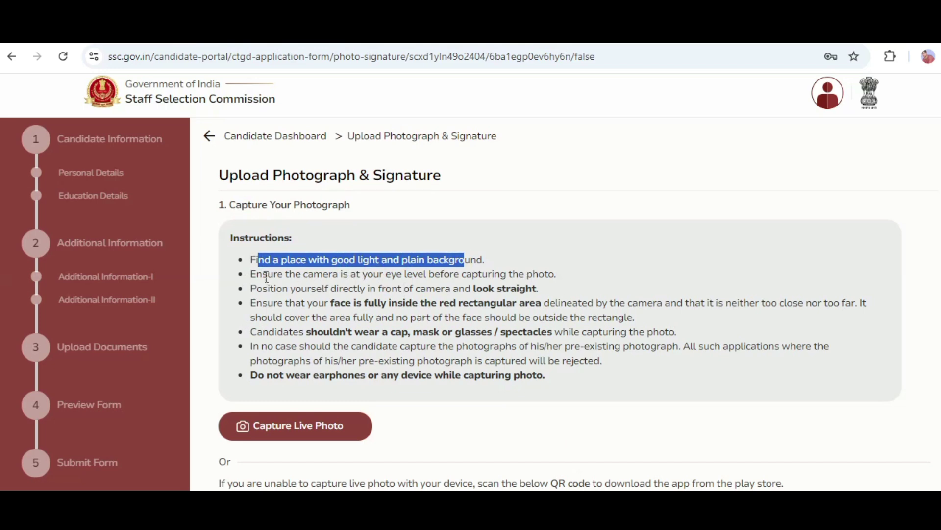
{"action": "left_click_drag", "start_coordinate": [267, 273], "coordinate": [549, 273]}
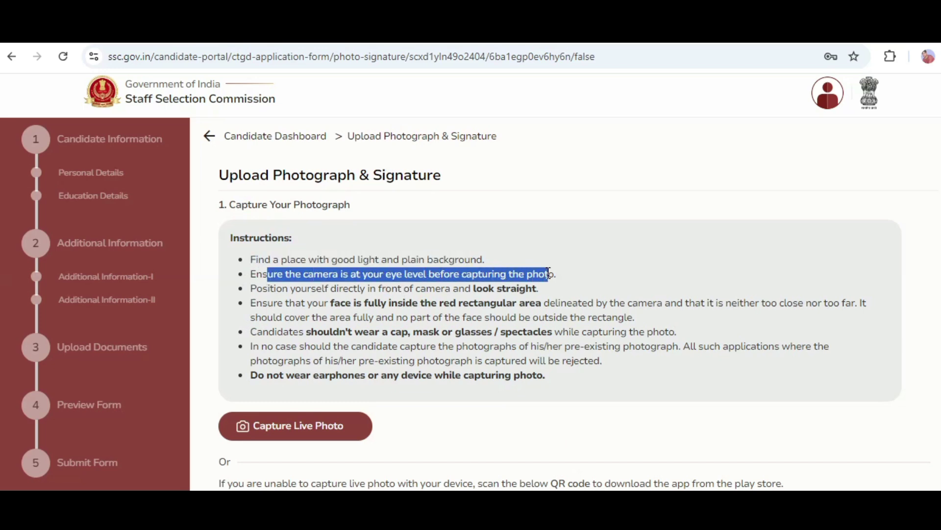
{"action": "left_click_drag", "start_coordinate": [330, 288], "coordinate": [527, 289]}
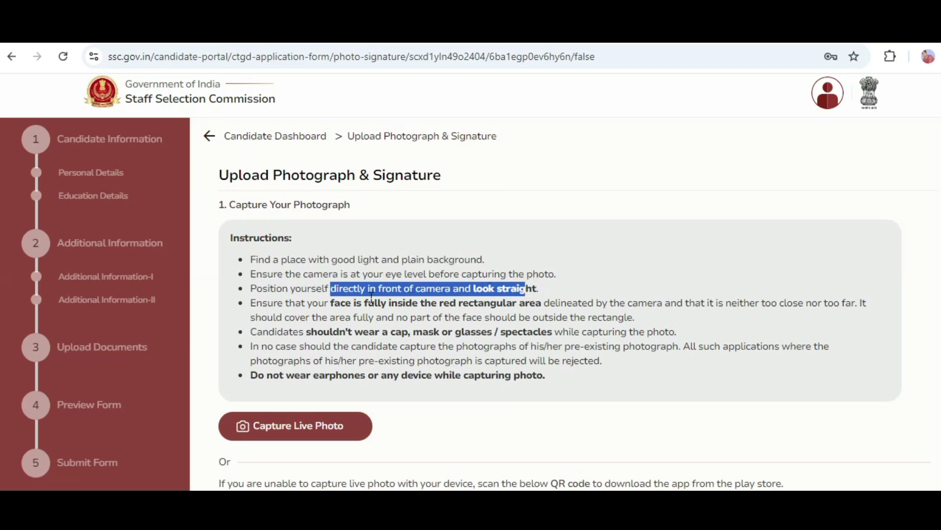
{"action": "left_click_drag", "start_coordinate": [294, 303], "coordinate": [771, 304]}
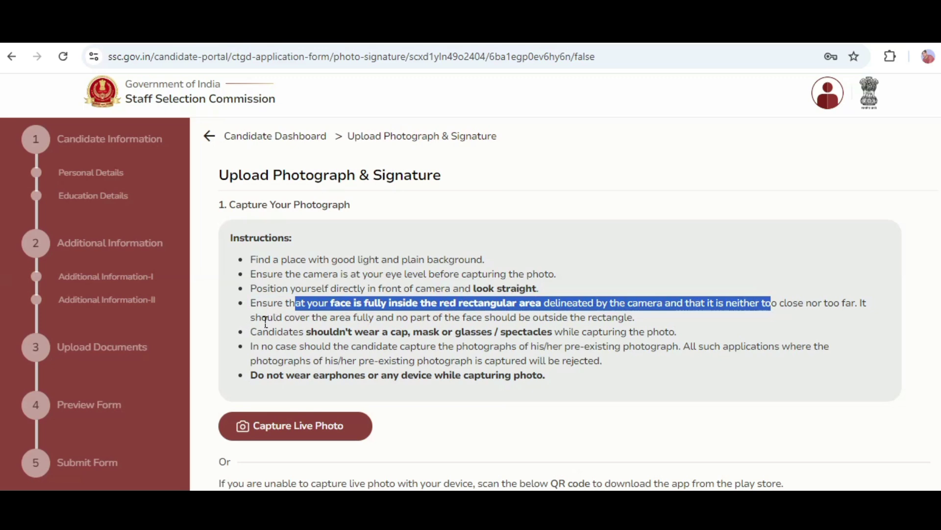
{"action": "left_click_drag", "start_coordinate": [305, 334], "coordinate": [570, 334]}
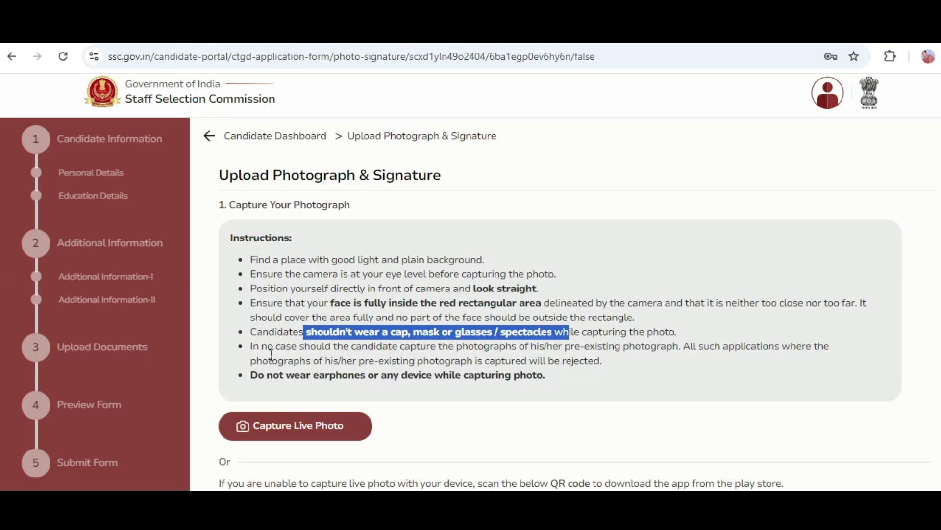
{"action": "left_click_drag", "start_coordinate": [270, 347], "coordinate": [626, 349]}
{"action": "left_click_drag", "start_coordinate": [671, 348], "coordinate": [634, 363]}
{"action": "scroll", "coordinate": [569, 379], "scroll_direction": "down", "scroll_amount": 6}
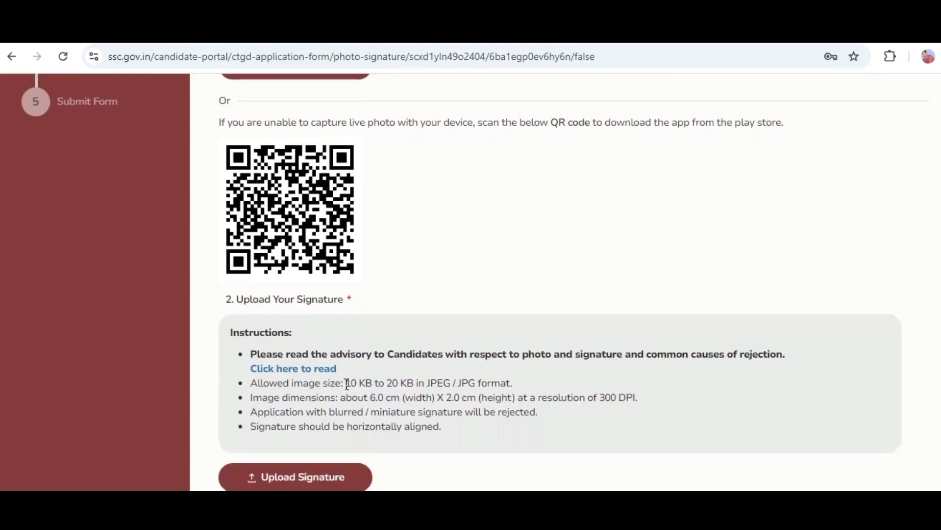
{"action": "left_click_drag", "start_coordinate": [345, 383], "coordinate": [418, 383]}
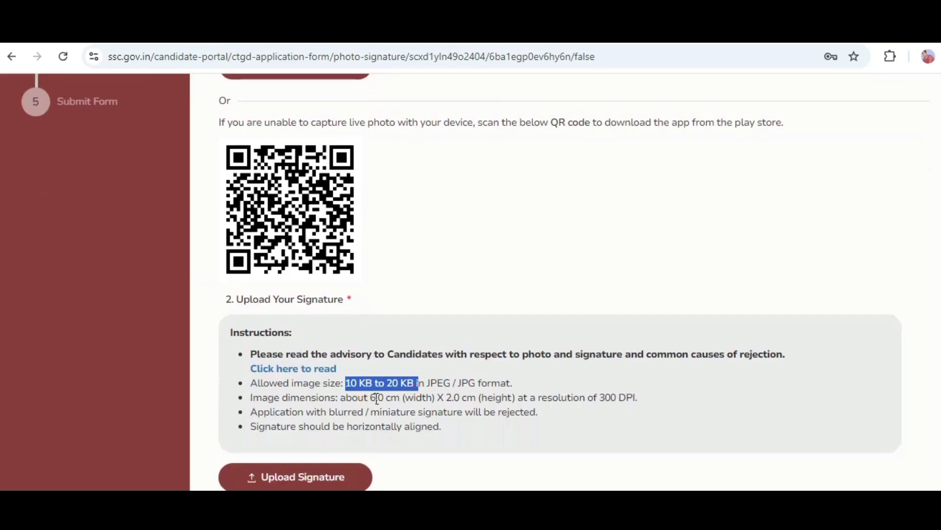
{"action": "left_click_drag", "start_coordinate": [364, 397], "coordinate": [480, 396]}
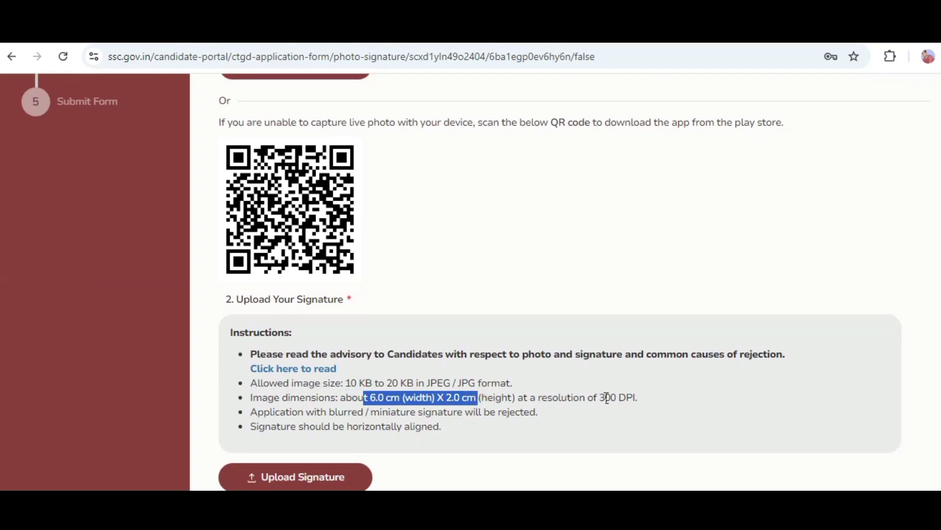
{"action": "left_click_drag", "start_coordinate": [607, 397], "coordinate": [632, 399]}
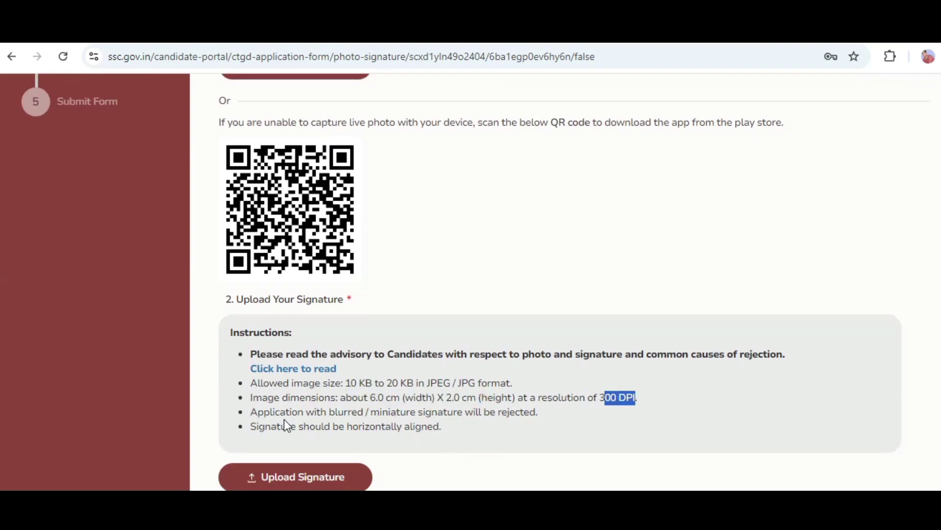
{"action": "left_click_drag", "start_coordinate": [257, 411], "coordinate": [540, 416]}
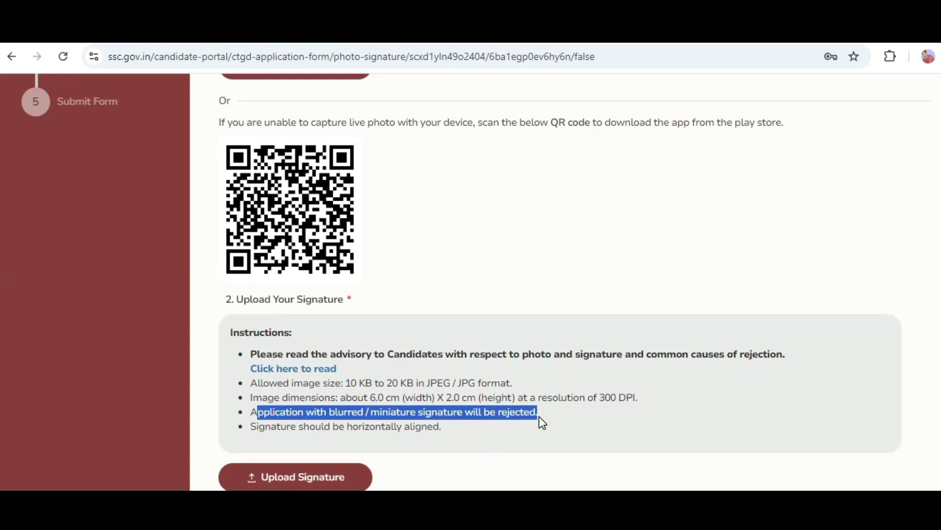
{"action": "left_click_drag", "start_coordinate": [249, 425], "coordinate": [520, 437]}
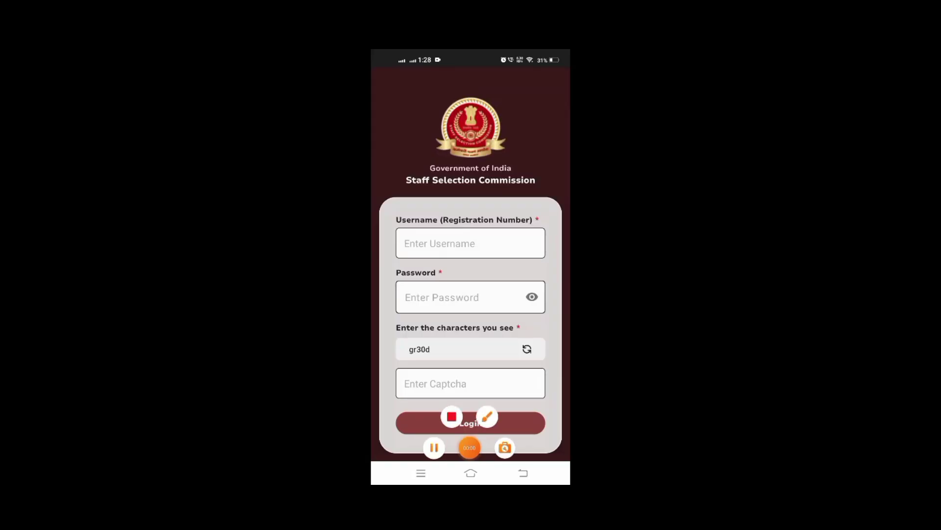
Step: Sign in to the SSC mobile app with username, password and captcha
{"action": "left_click", "coordinate": [487, 416]}
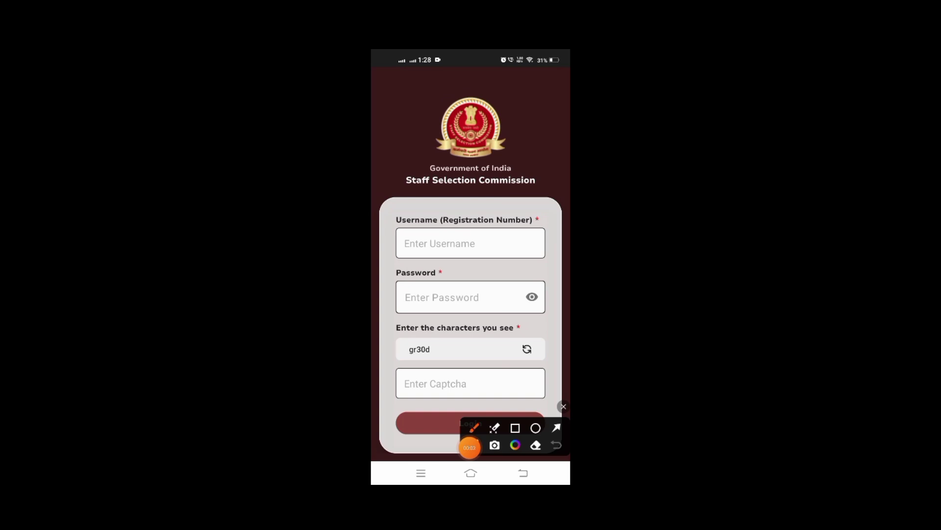
{"action": "mouse_move", "coordinate": [417, 217]}
{"action": "left_mouse_down"}
{"action": "mouse_move", "coordinate": [510, 220]}
{"action": "mouse_move", "coordinate": [399, 242]}
{"action": "left_mouse_up"}
{"action": "mouse_move", "coordinate": [411, 280]}
{"action": "left_mouse_down"}
{"action": "mouse_move", "coordinate": [505, 287]}
{"action": "mouse_move", "coordinate": [398, 292]}
{"action": "left_mouse_up"}
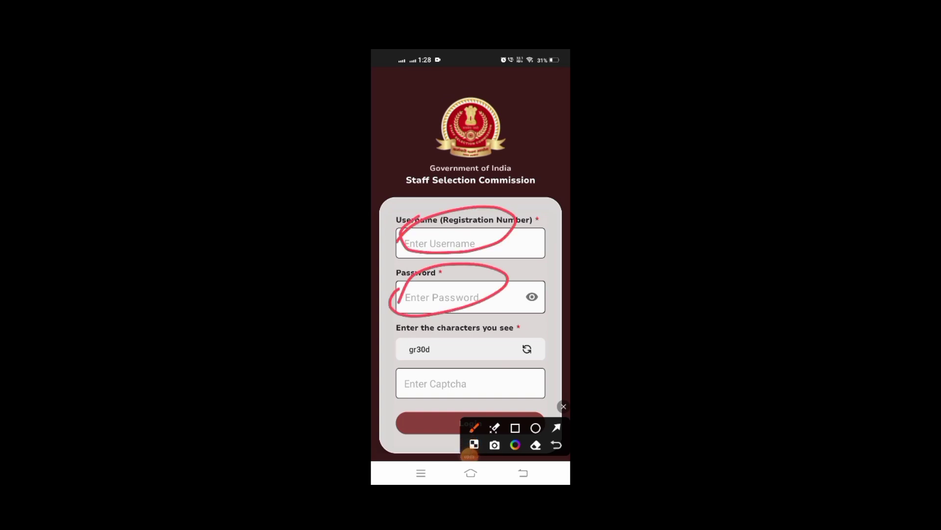
{"action": "mouse_move", "coordinate": [415, 364]}
{"action": "left_mouse_down"}
{"action": "mouse_move", "coordinate": [463, 407]}
{"action": "mouse_move", "coordinate": [422, 380]}
{"action": "left_mouse_up"}
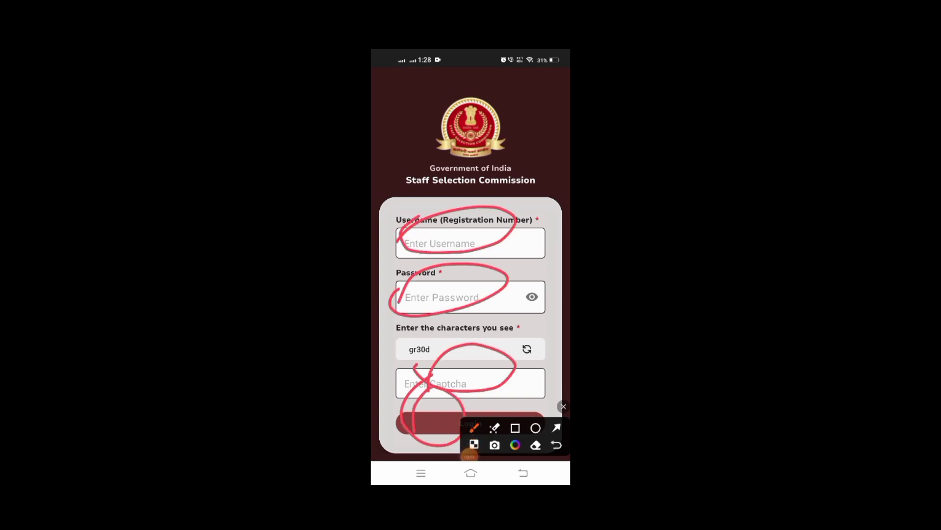
{"action": "left_click", "coordinate": [469, 459]}
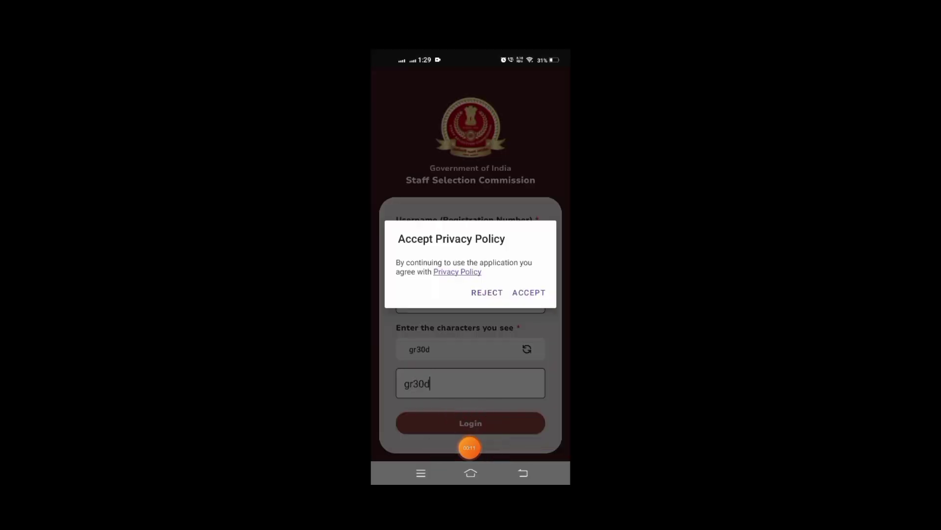
{"action": "left_click", "coordinate": [470, 447]}
{"action": "left_click", "coordinate": [487, 416]}
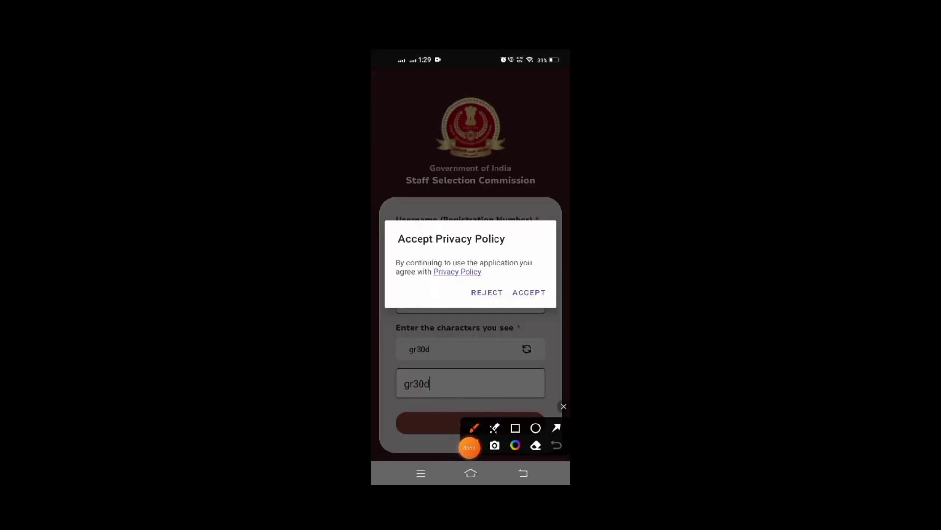
{"action": "mouse_move", "coordinate": [505, 293]}
{"action": "left_mouse_down"}
{"action": "mouse_move", "coordinate": [534, 324]}
{"action": "mouse_move", "coordinate": [503, 300]}
{"action": "left_mouse_up"}
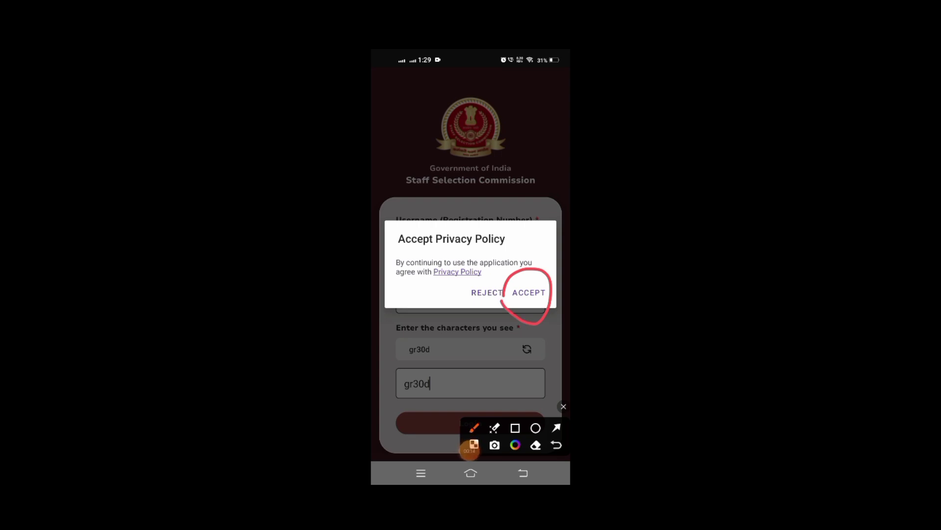
{"action": "left_click", "coordinate": [469, 447]}
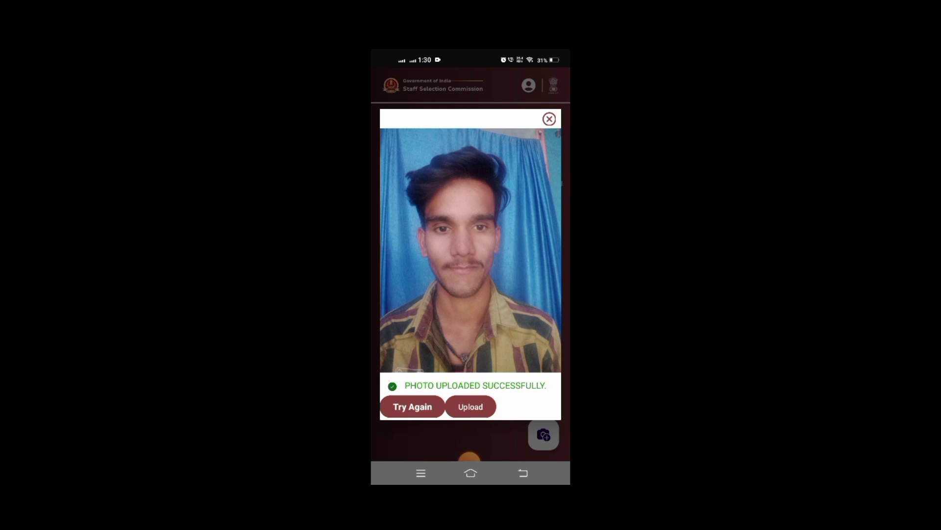
Step: Accept the privacy policy and capture the live photo until it uploads successfully
{"action": "left_click", "coordinate": [469, 458]}
{"action": "left_click", "coordinate": [469, 456]}
{"action": "left_click", "coordinate": [487, 417]}
{"action": "mouse_move", "coordinate": [429, 385]}
{"action": "left_mouse_down"}
{"action": "mouse_move", "coordinate": [490, 366]}
{"action": "mouse_move", "coordinate": [456, 398]}
{"action": "mouse_move", "coordinate": [410, 390]}
{"action": "left_mouse_up"}
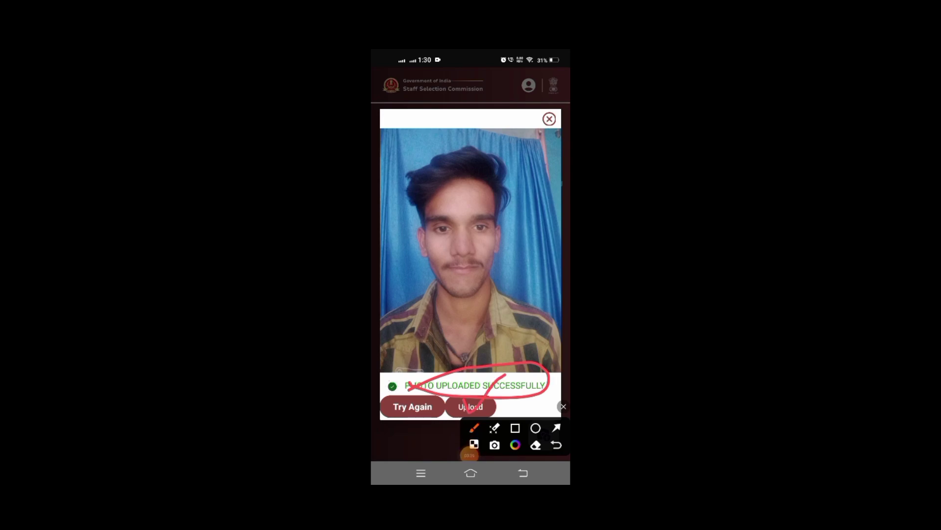
{"action": "left_click", "coordinate": [469, 448]}
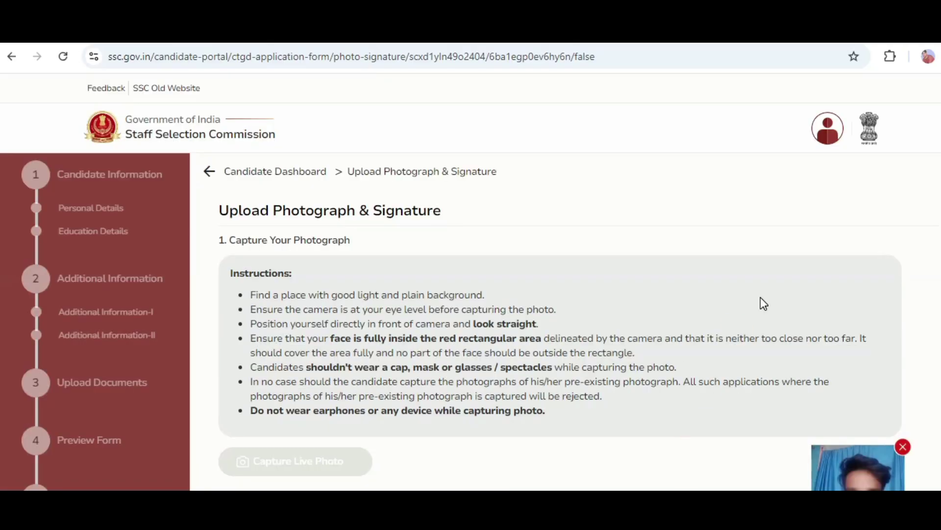
{"action": "scroll", "coordinate": [760, 297], "scroll_direction": "down", "scroll_amount": 7}
{"action": "scroll", "coordinate": [646, 326], "scroll_direction": "down", "scroll_amount": 4}
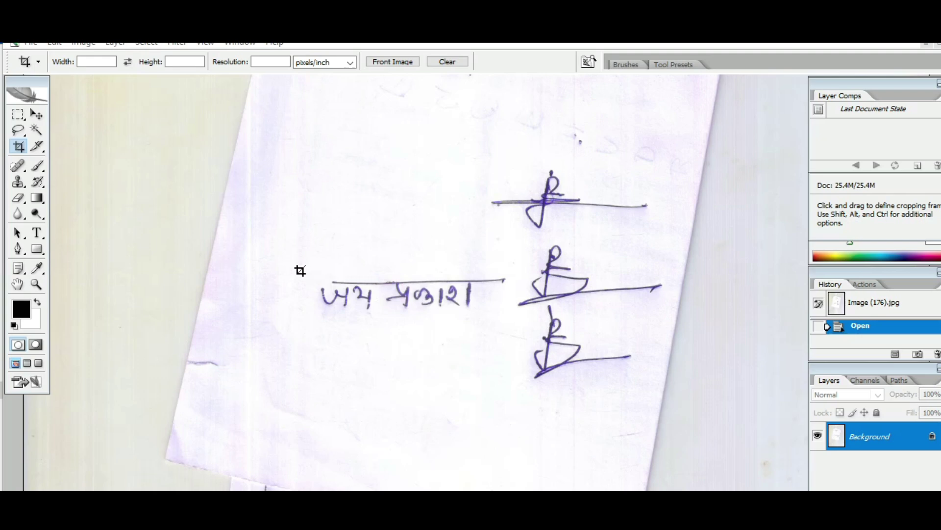
Step: Crop the scanned signature down to the handwritten name
{"action": "left_click_drag", "start_coordinate": [309, 267], "coordinate": [499, 324]}
{"action": "key", "text": "Escape"}
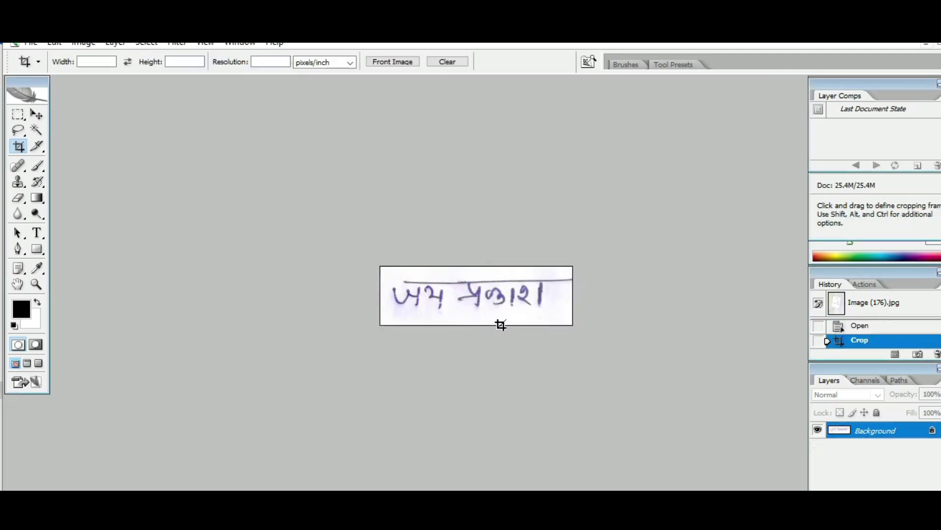
{"action": "left_click", "coordinate": [937, 47]}
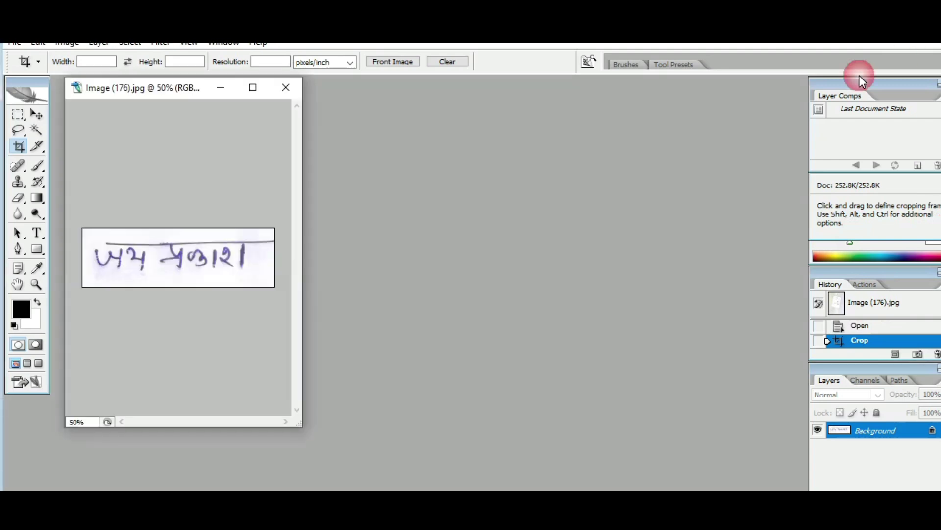
Step: Resize the signature image to 6 × 2 cm at 300 pixels/inch
{"action": "right_click", "coordinate": [211, 88]}
{"action": "left_click", "coordinate": [239, 116]}
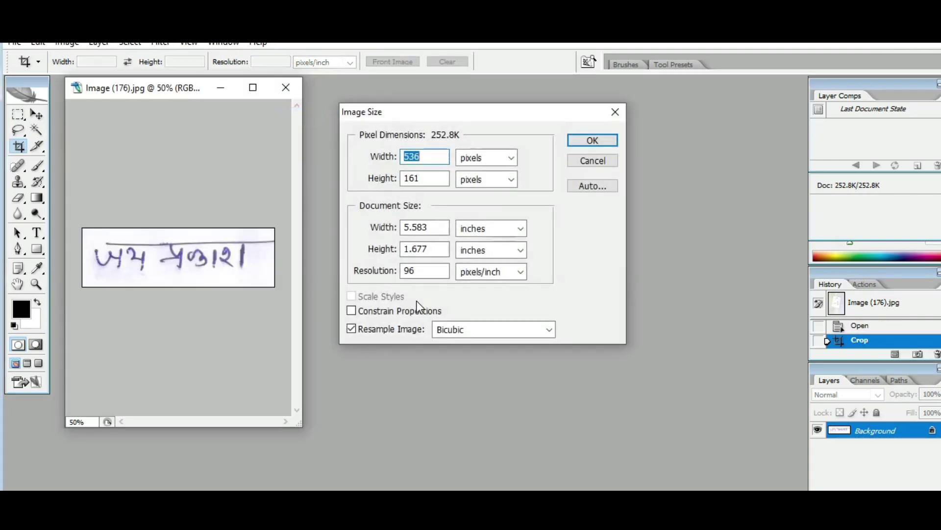
{"action": "double_click", "coordinate": [418, 272]}
{"action": "type", "text": "300"}
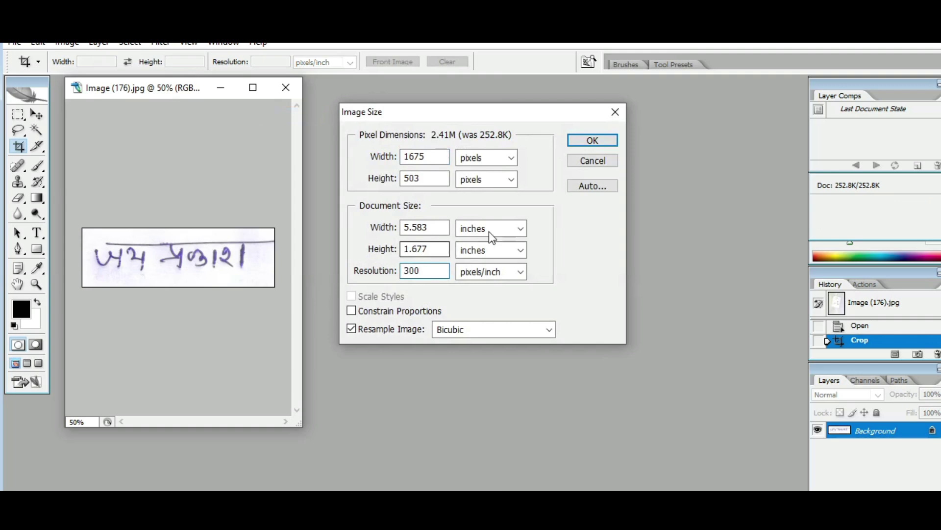
{"action": "left_click", "coordinate": [500, 231]}
{"action": "left_click", "coordinate": [501, 235]}
{"action": "left_click", "coordinate": [487, 265]}
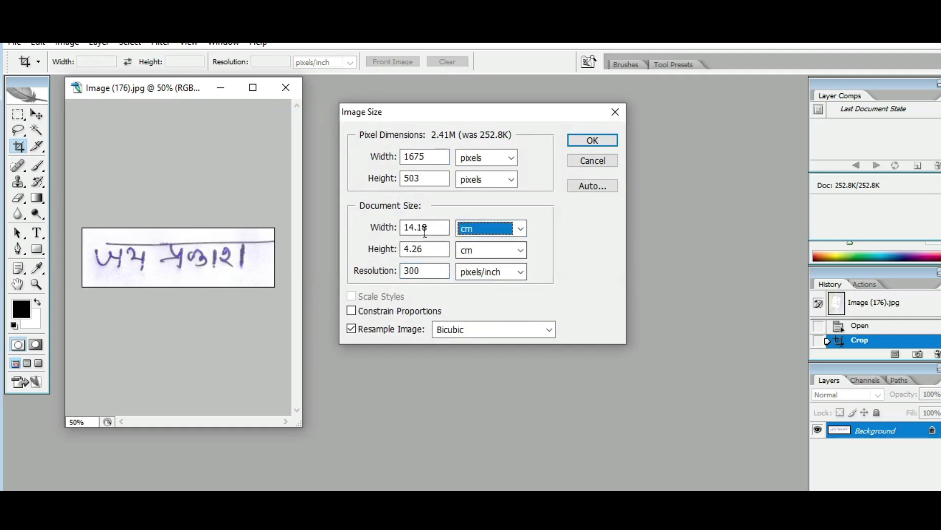
{"action": "left_click", "coordinate": [425, 230]}
{"action": "left_click_drag", "start_coordinate": [425, 230], "coordinate": [363, 225]}
{"action": "type", "text": "6"}
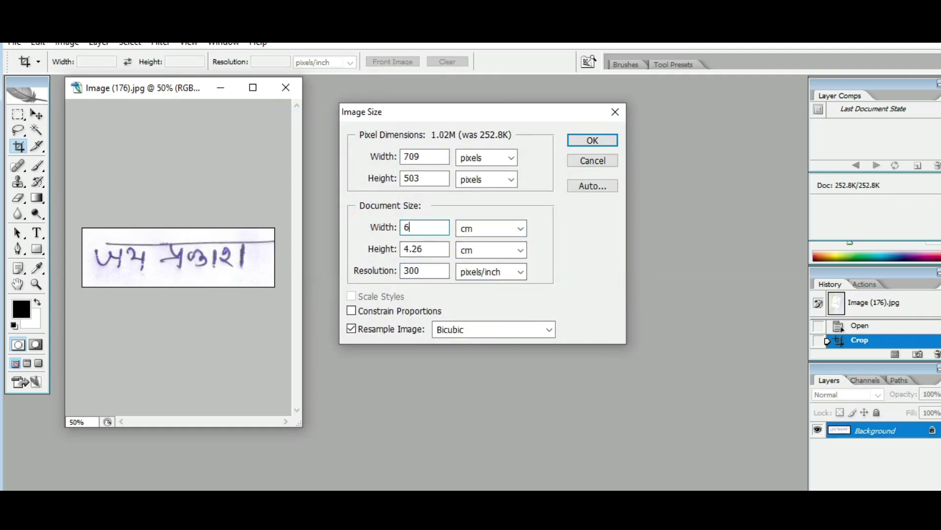
{"action": "left_click_drag", "start_coordinate": [439, 249], "coordinate": [403, 249]}
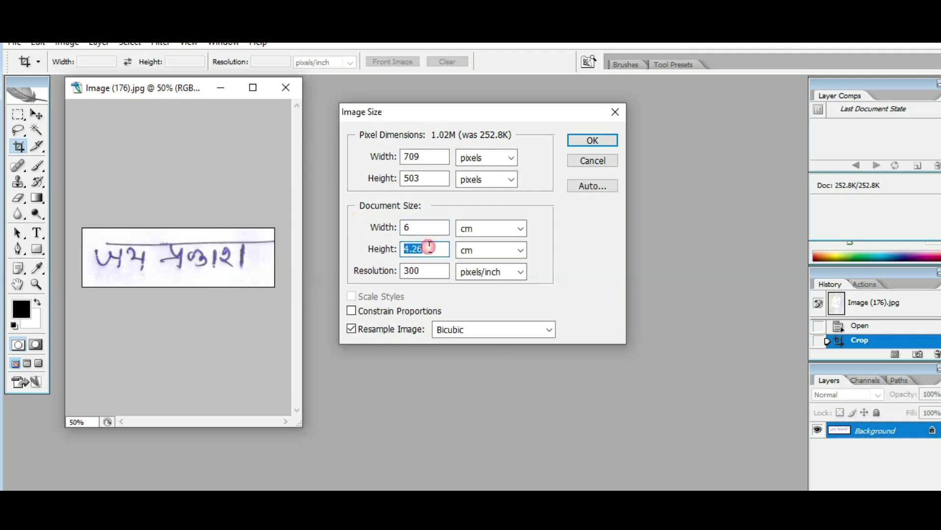
{"action": "type", "text": "2"}
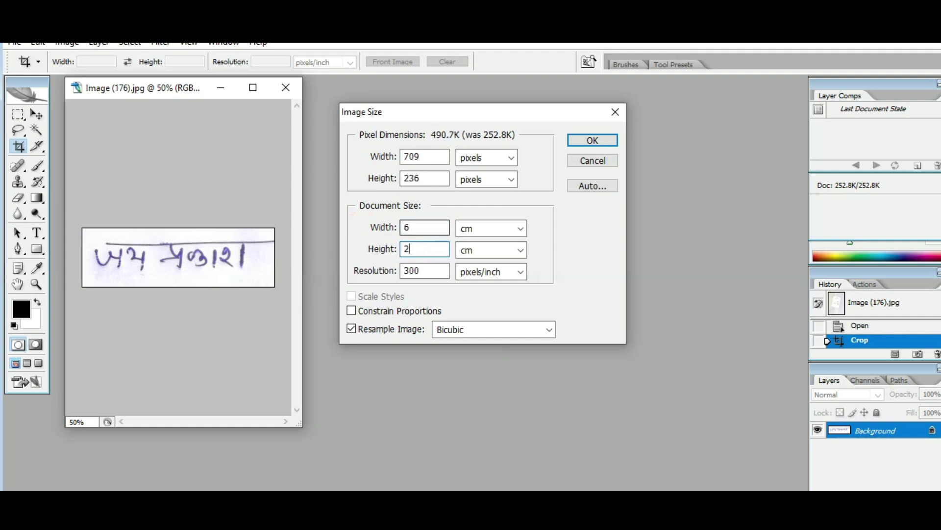
{"action": "left_click", "coordinate": [586, 143]}
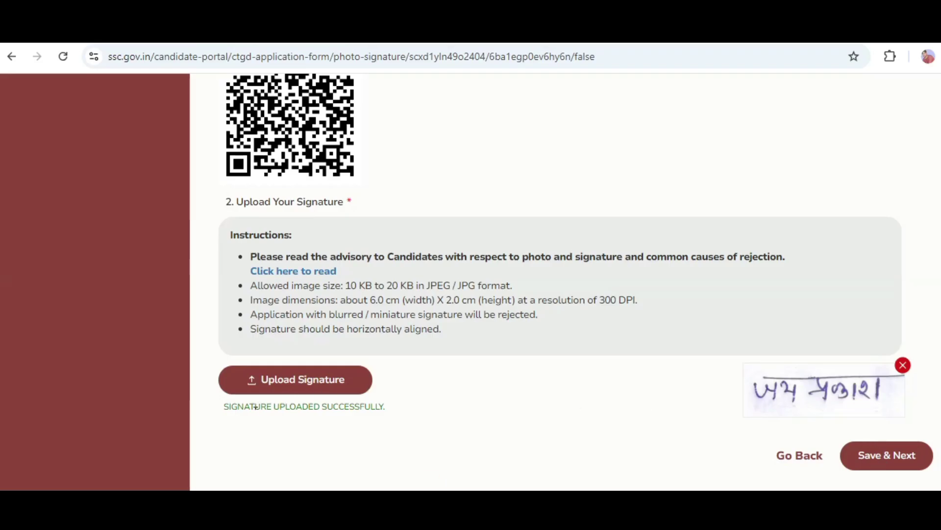
Step: Save the uploaded photo and signature, acknowledge success, and continue past the preview
{"action": "left_click_drag", "start_coordinate": [244, 407], "coordinate": [362, 404]}
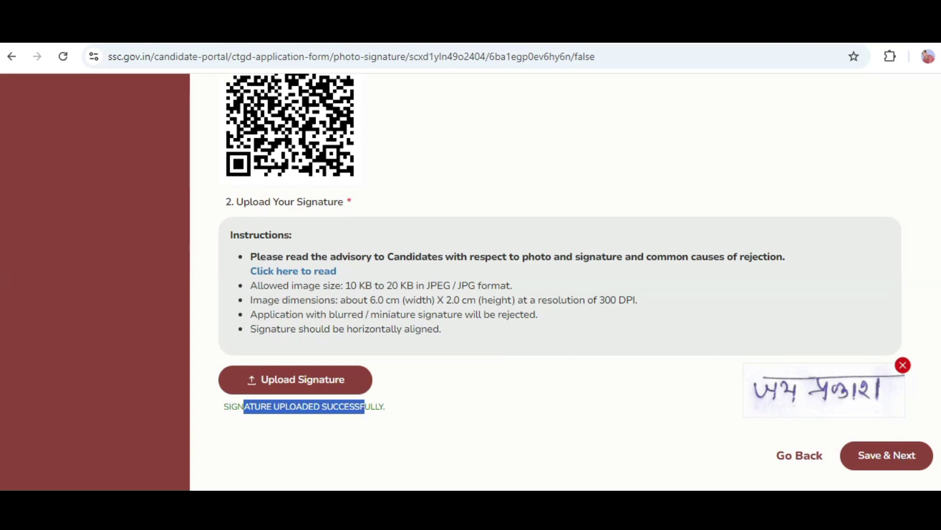
{"action": "left_click", "coordinate": [873, 472]}
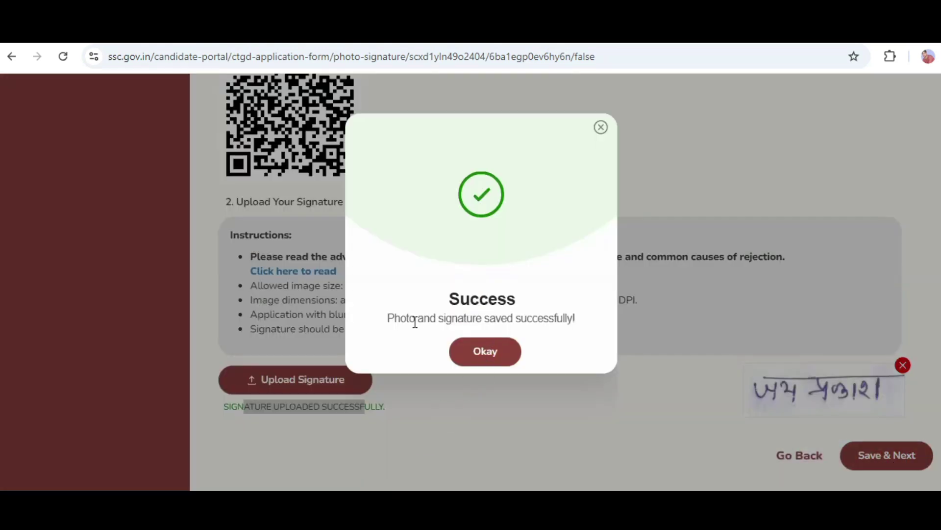
{"action": "left_click_drag", "start_coordinate": [414, 322], "coordinate": [574, 319]}
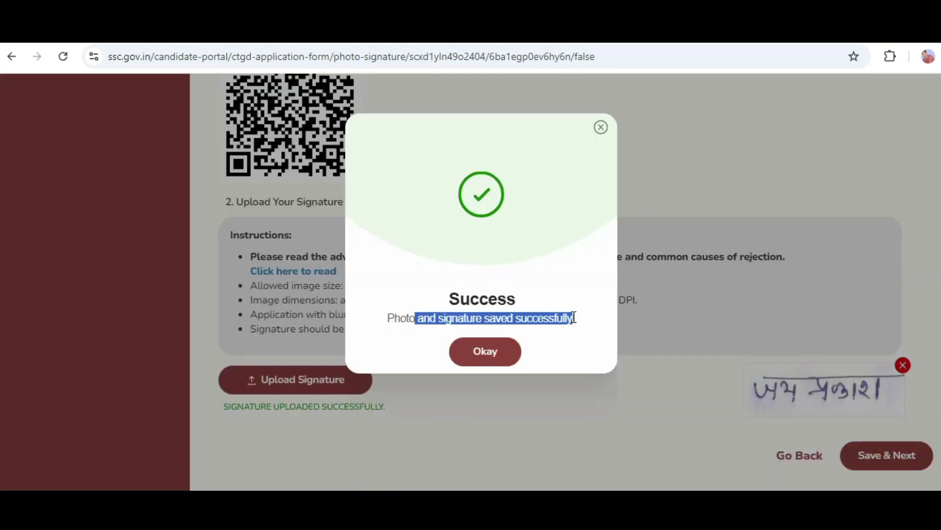
{"action": "left_click", "coordinate": [504, 360]}
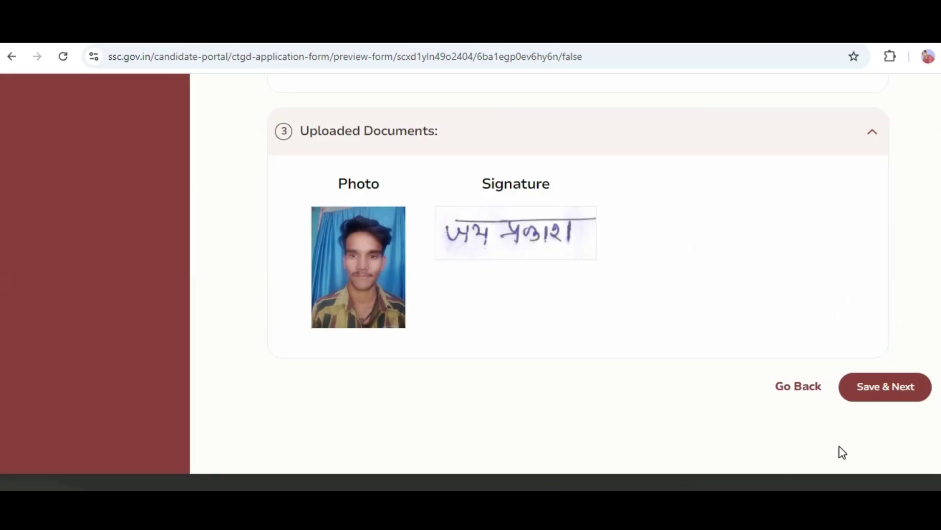
{"action": "left_click", "coordinate": [885, 388]}
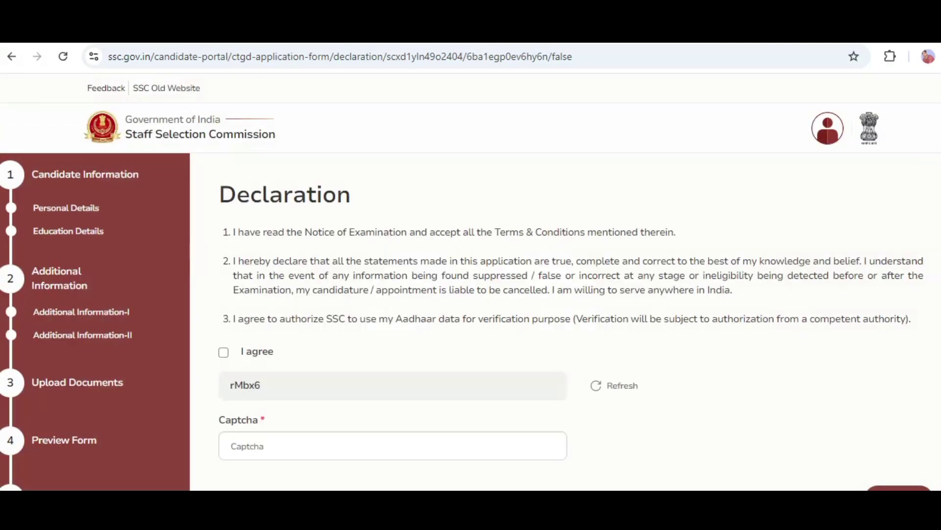
Step: Check the 'Form received successfully' confirmation after submitting the declaration
{"action": "scroll", "coordinate": [342, 362], "scroll_direction": "down", "scroll_amount": 2}
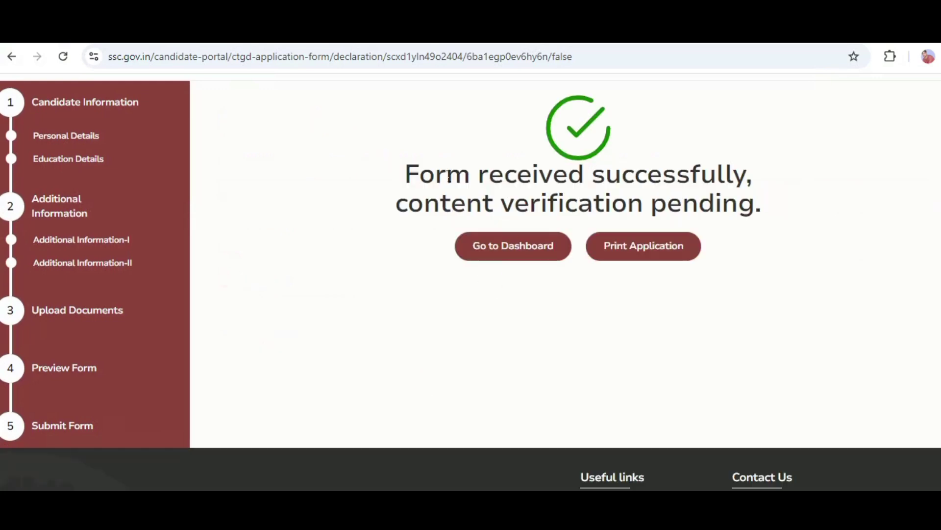
{"action": "left_click_drag", "start_coordinate": [404, 174], "coordinate": [760, 218]}
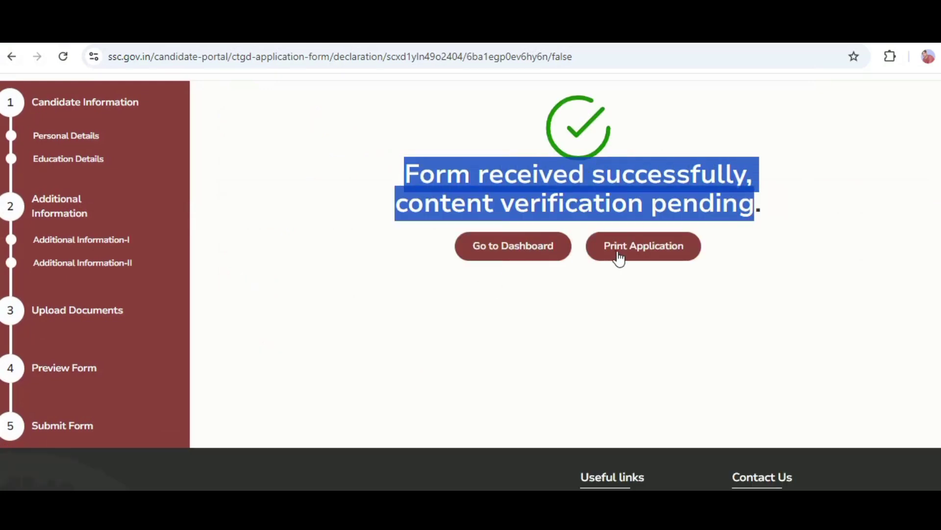